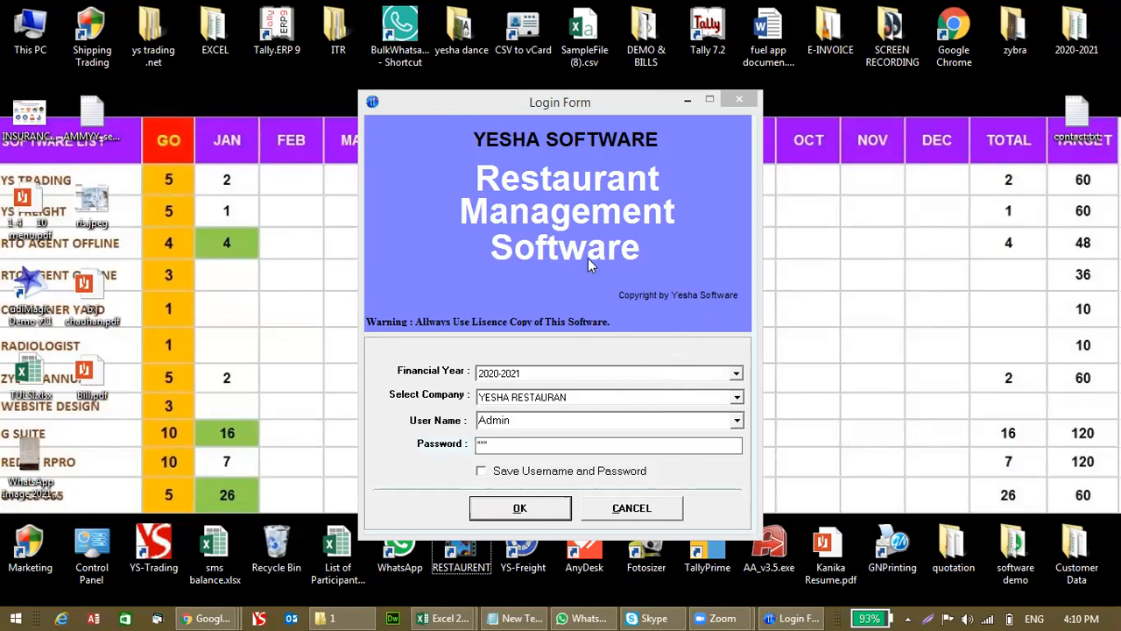
Step: Log in as Admin to company YESHA RESTAURAN for financial year 2020-2021
click(592, 373)
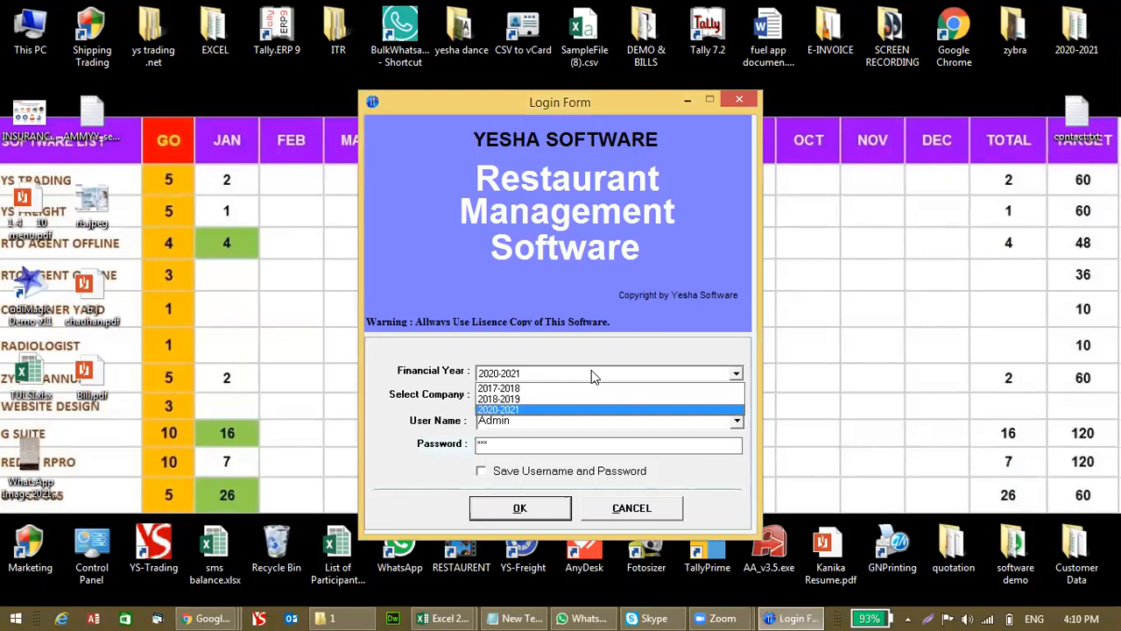
click(592, 375)
click(585, 401)
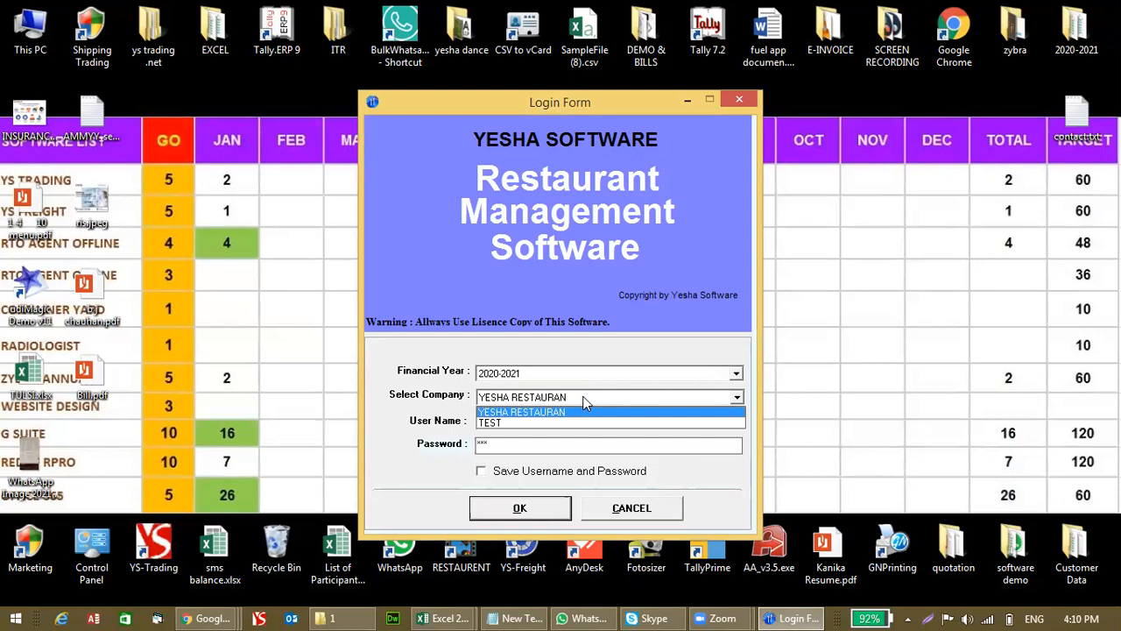
click(585, 401)
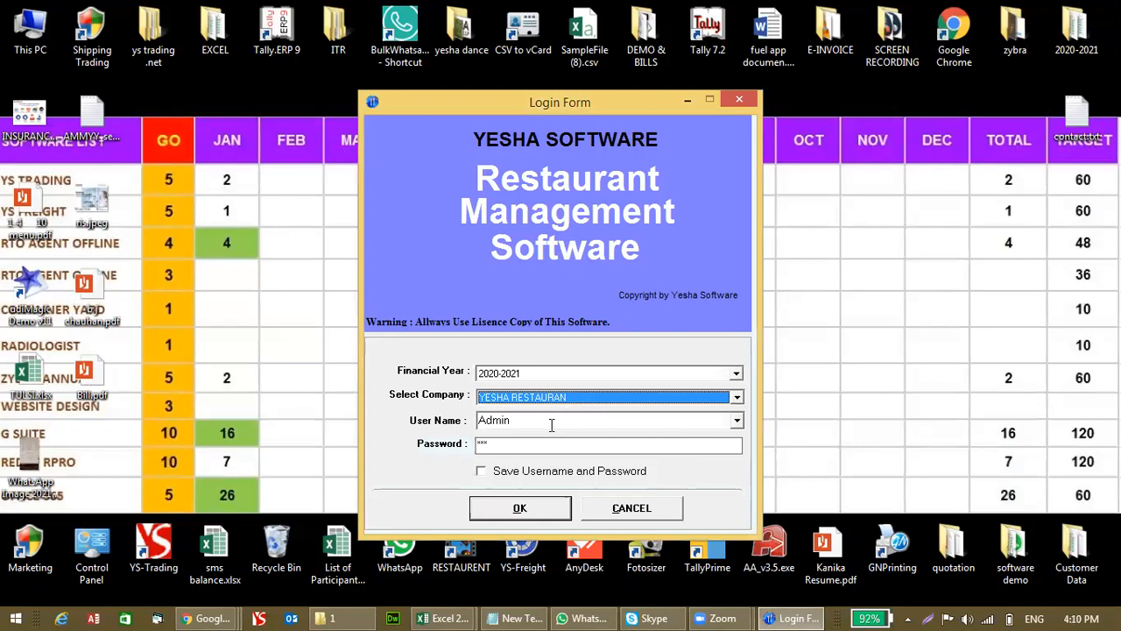
key(Tab)
key(Tab)
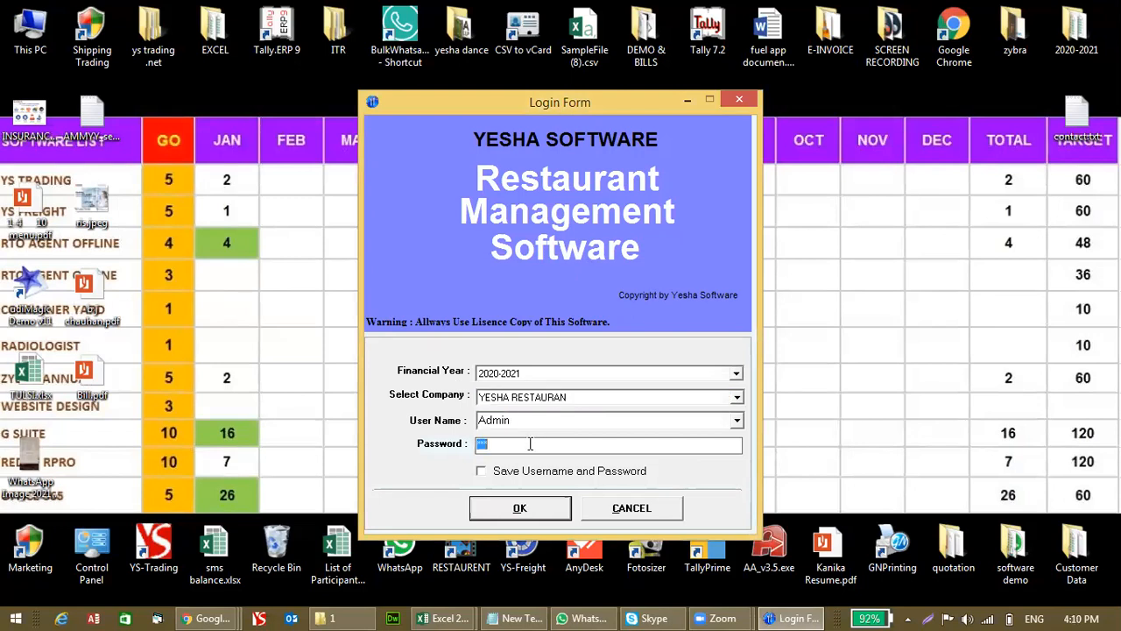
click(525, 508)
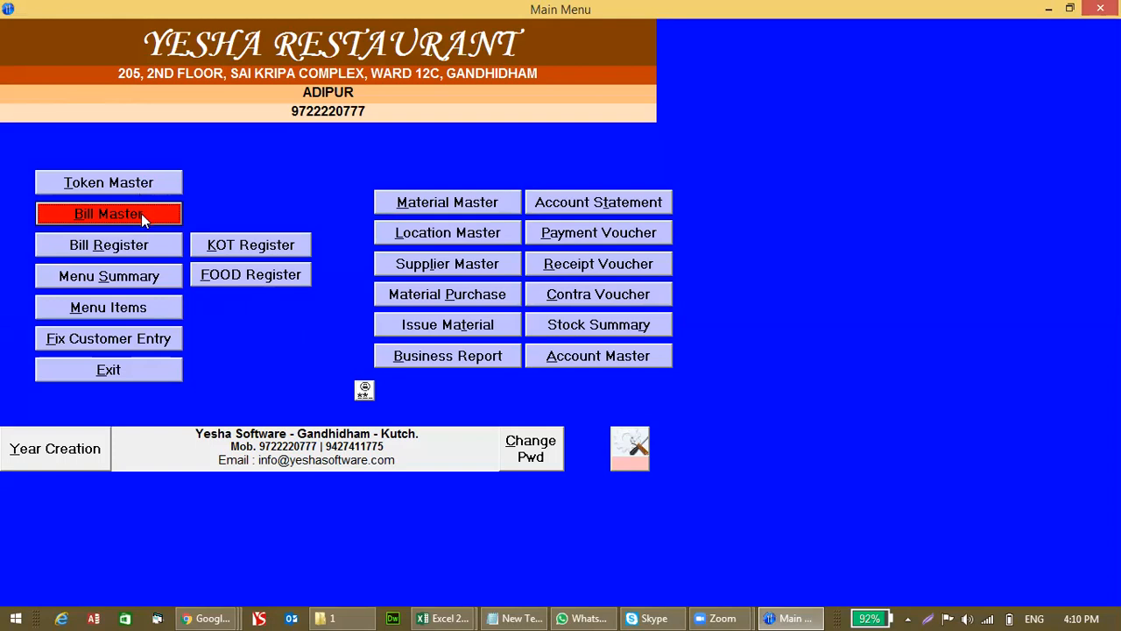
click(633, 447)
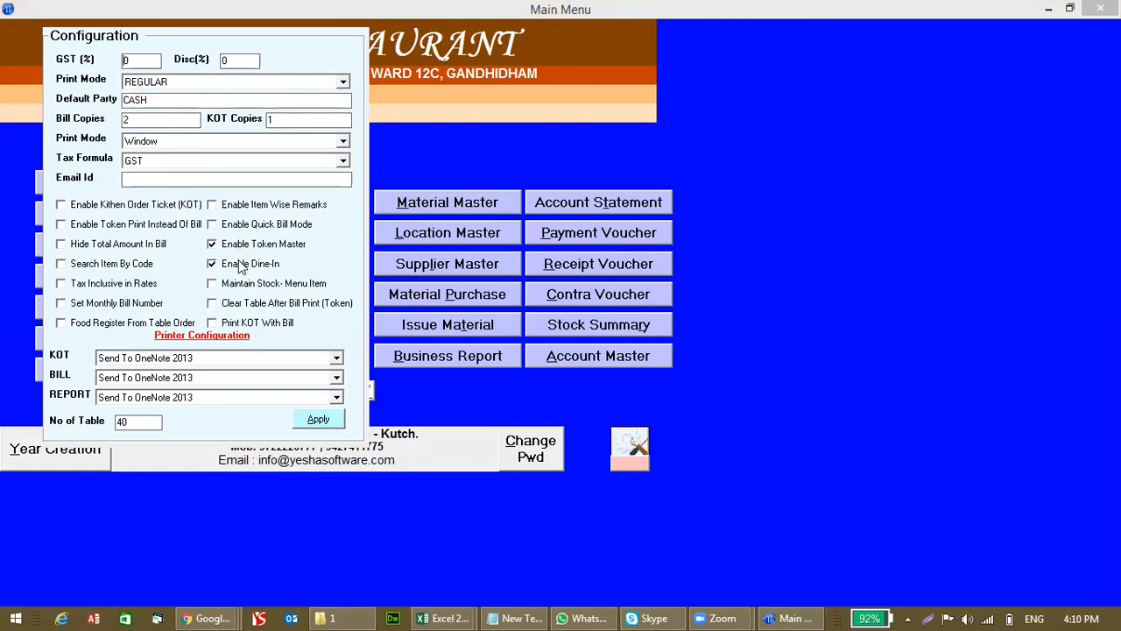
click(318, 419)
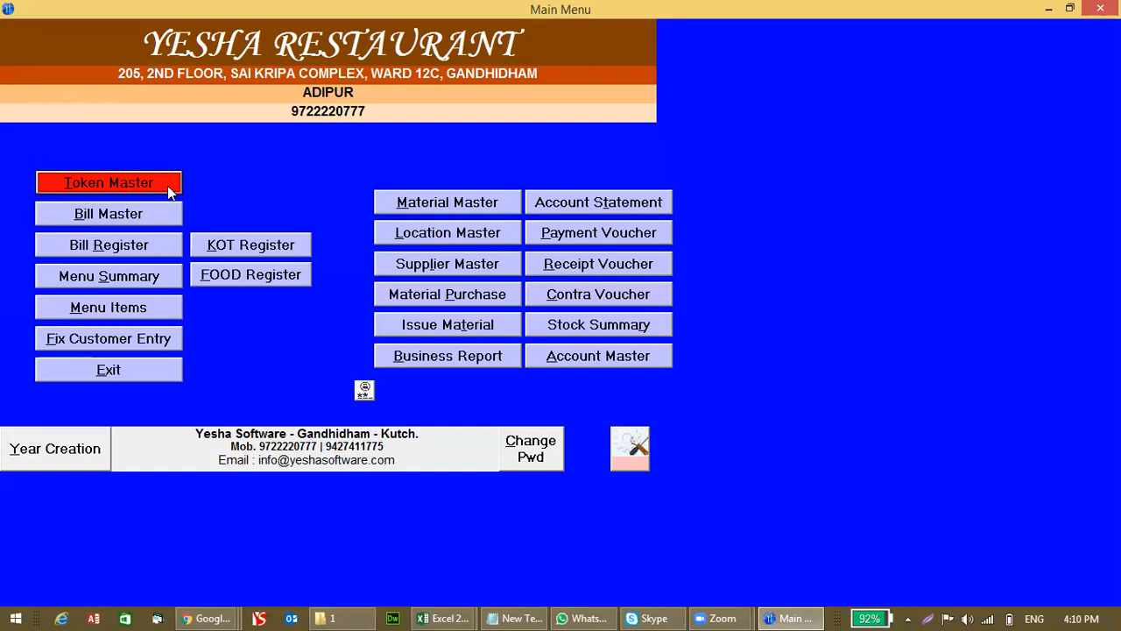
click(171, 193)
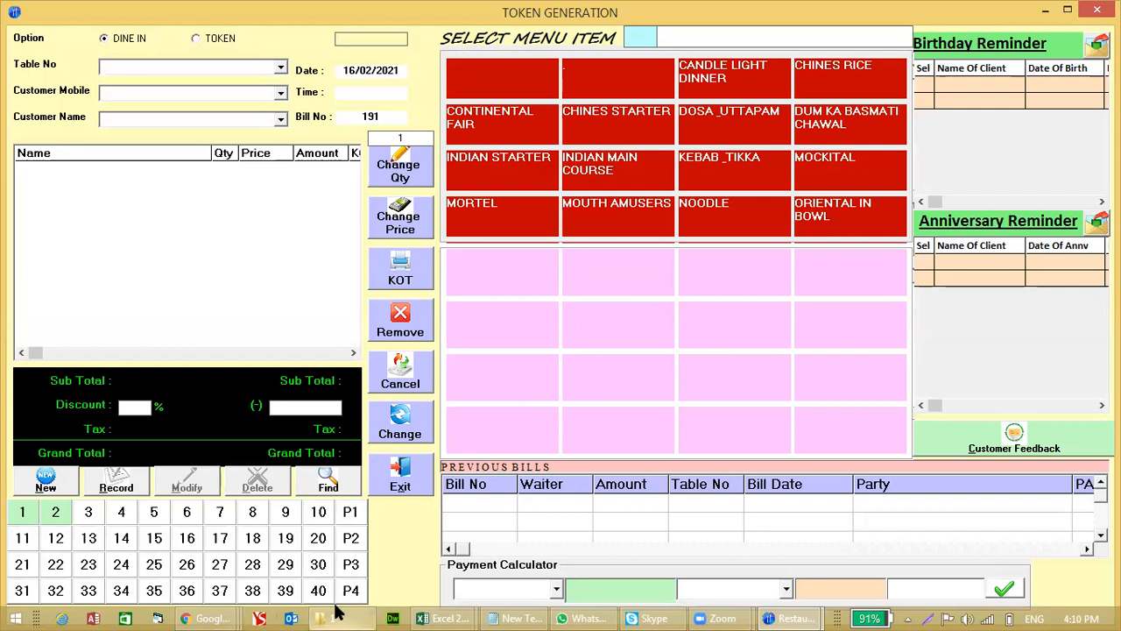
mouse_move(331, 617)
click(408, 473)
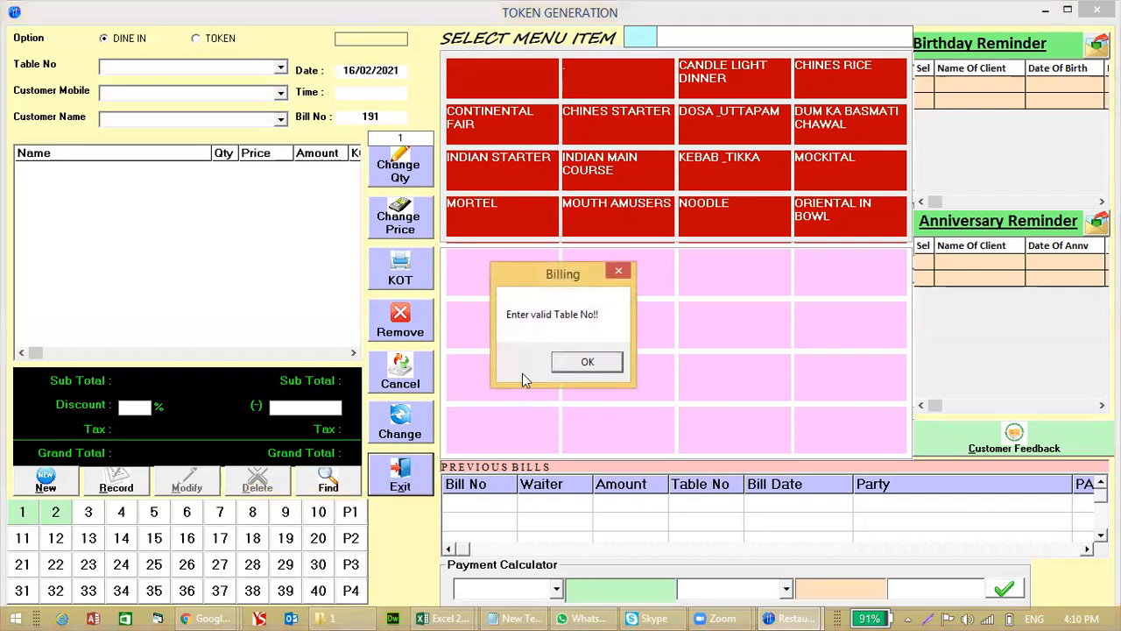
click(583, 360)
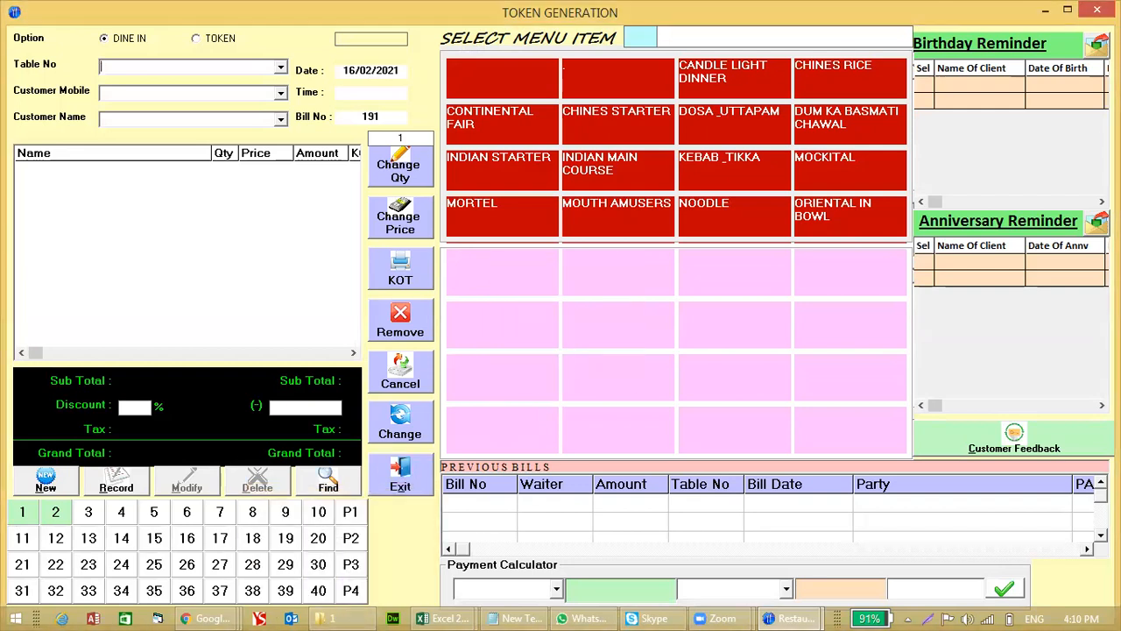
click(1097, 10)
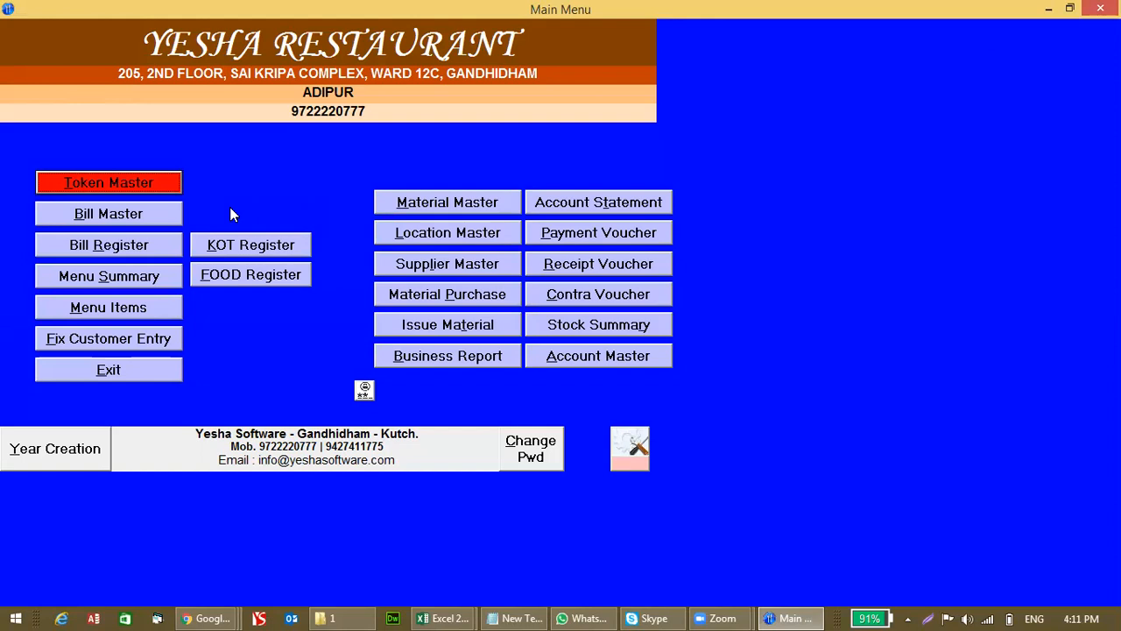
Step: Start a token for table 5 and fill in the customer's mobile number and name
click(78, 186)
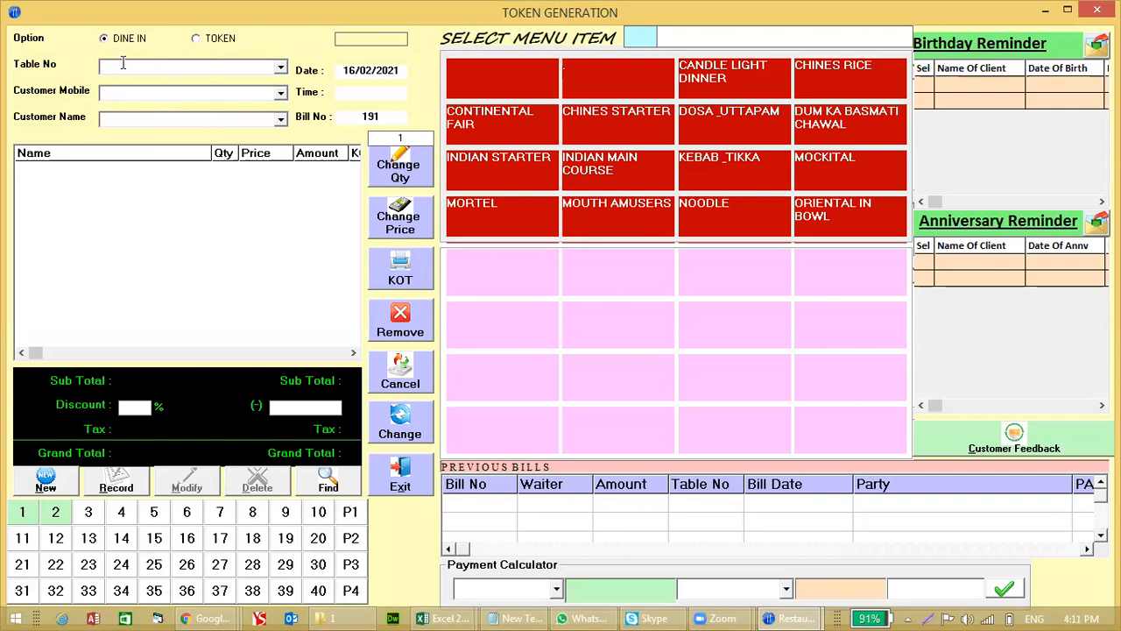
text(5)
click(125, 94)
key(Return)
key(Caps_Lock)
text(KAPIL)
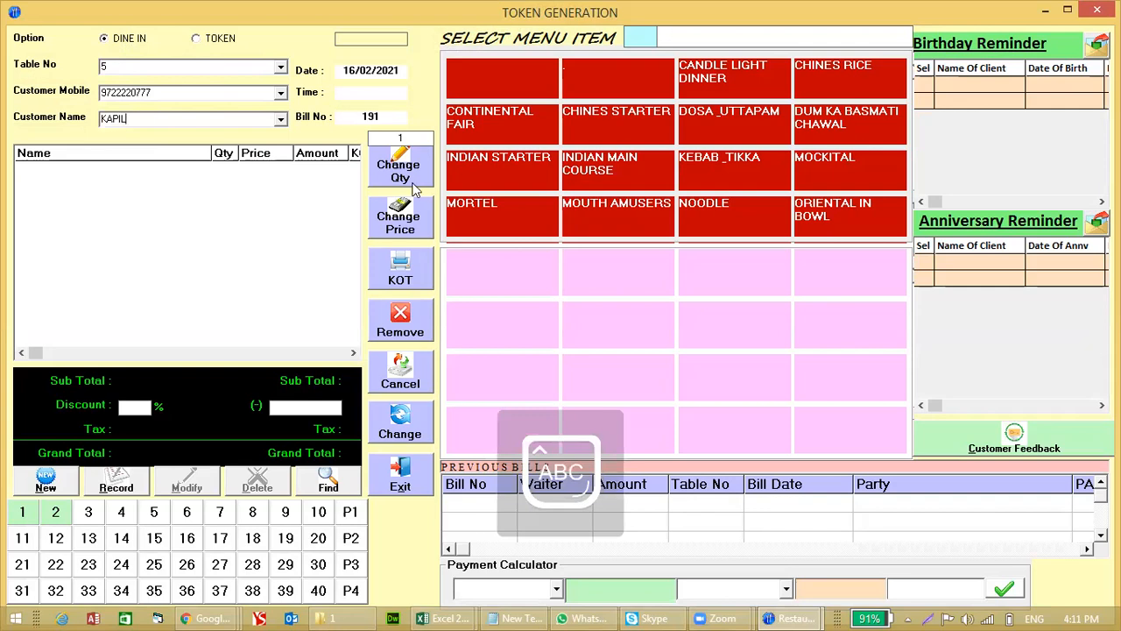
Step: Browse the menu categories, then search for 'VEG KOLHA'
click(505, 128)
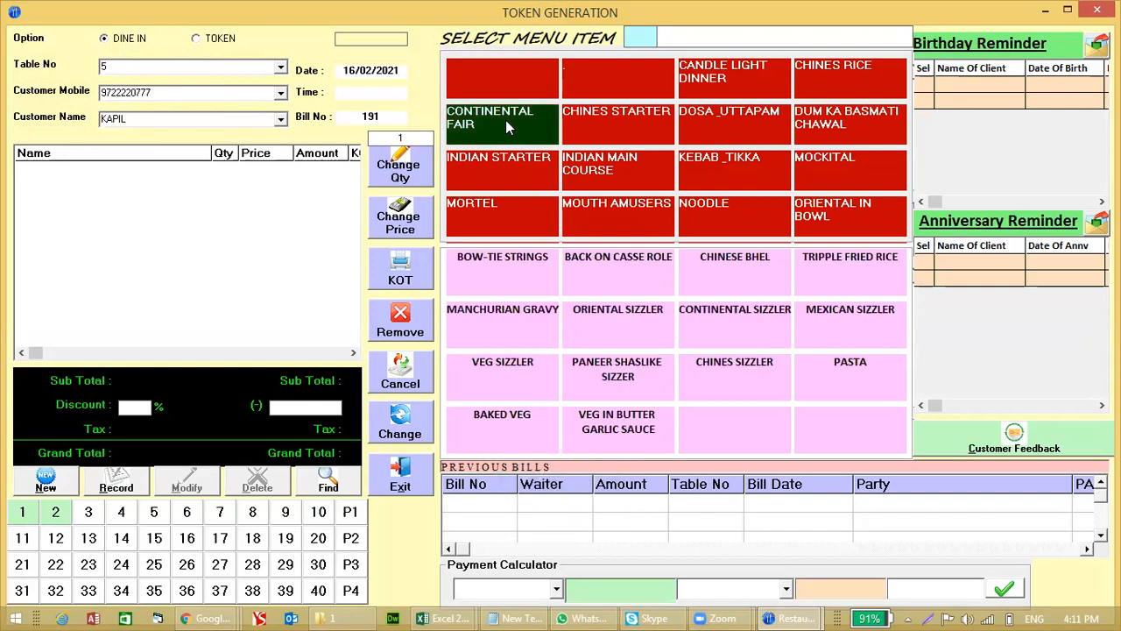
click(646, 116)
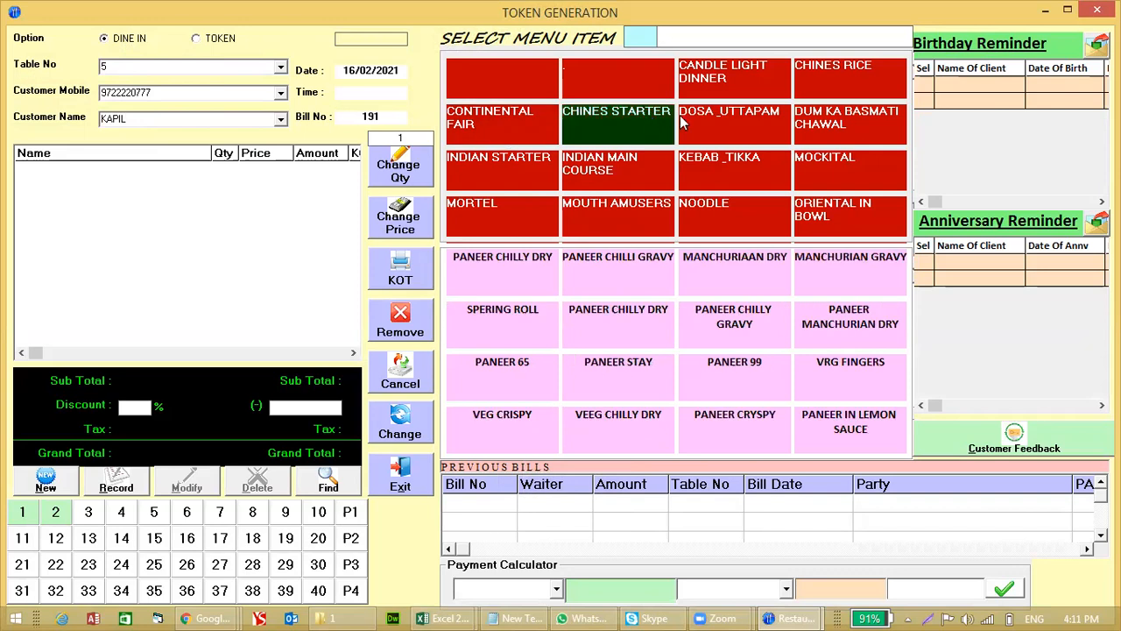
click(708, 118)
click(718, 79)
click(822, 82)
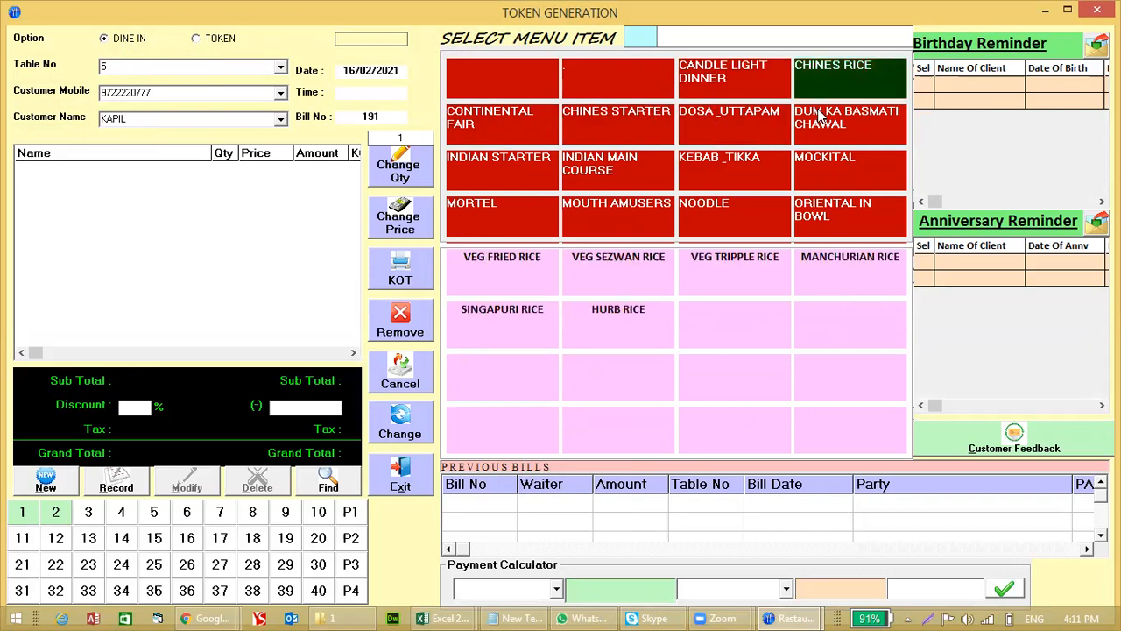
click(822, 117)
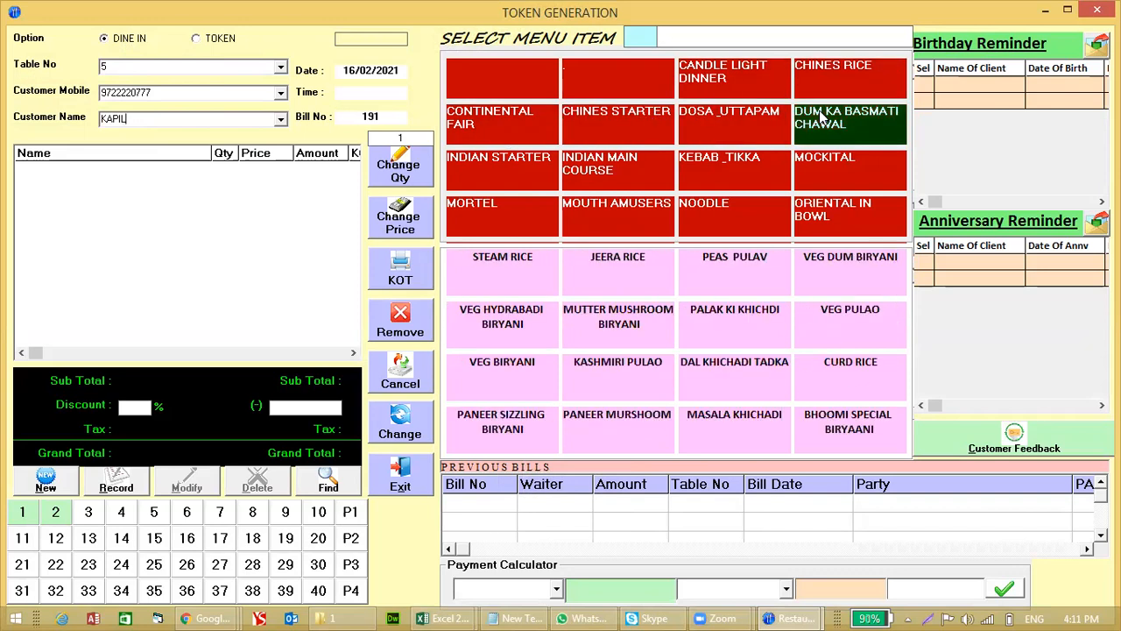
click(736, 172)
click(598, 163)
click(673, 37)
text(VEG)
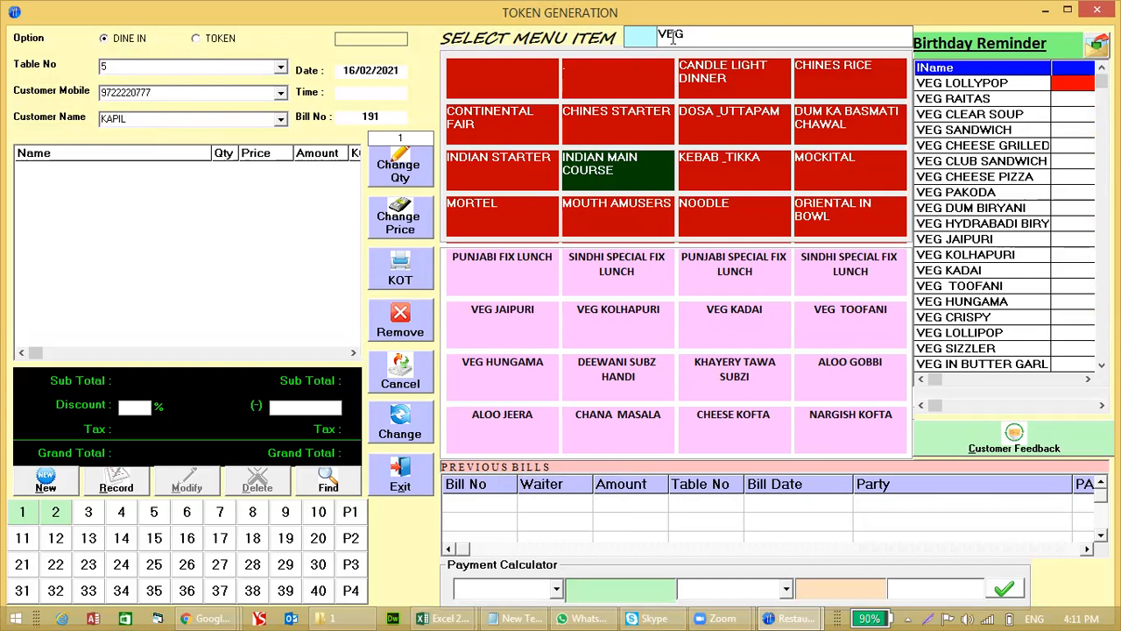
text( KOLHA)
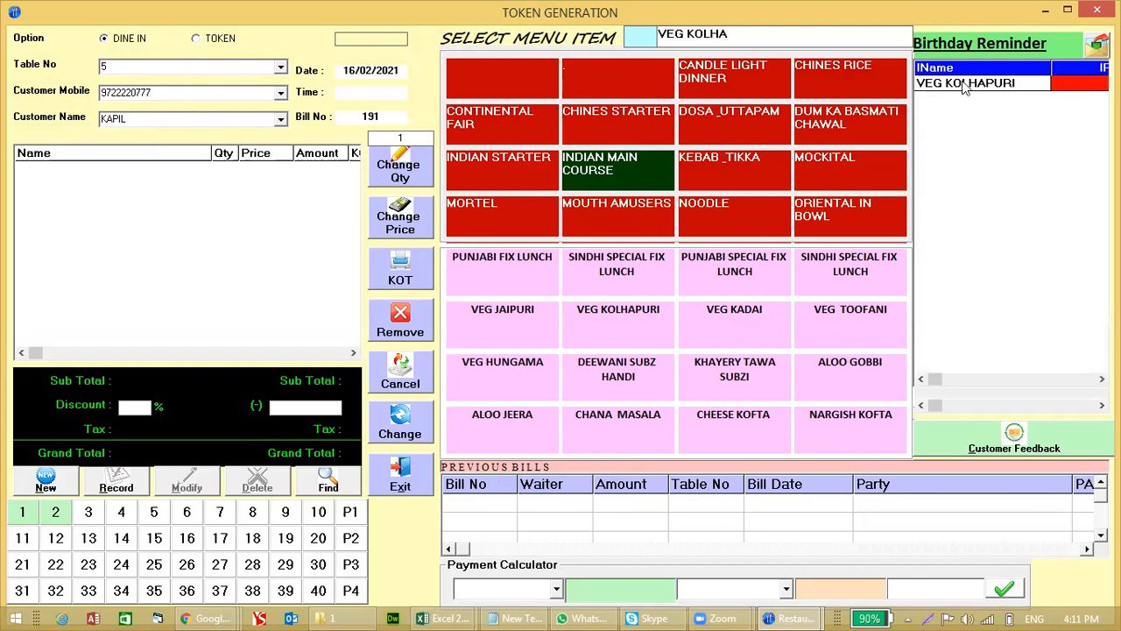
Step: Add VEG KOLHAPURI to the bill with quantity 2
click(964, 84)
click(643, 39)
click(604, 320)
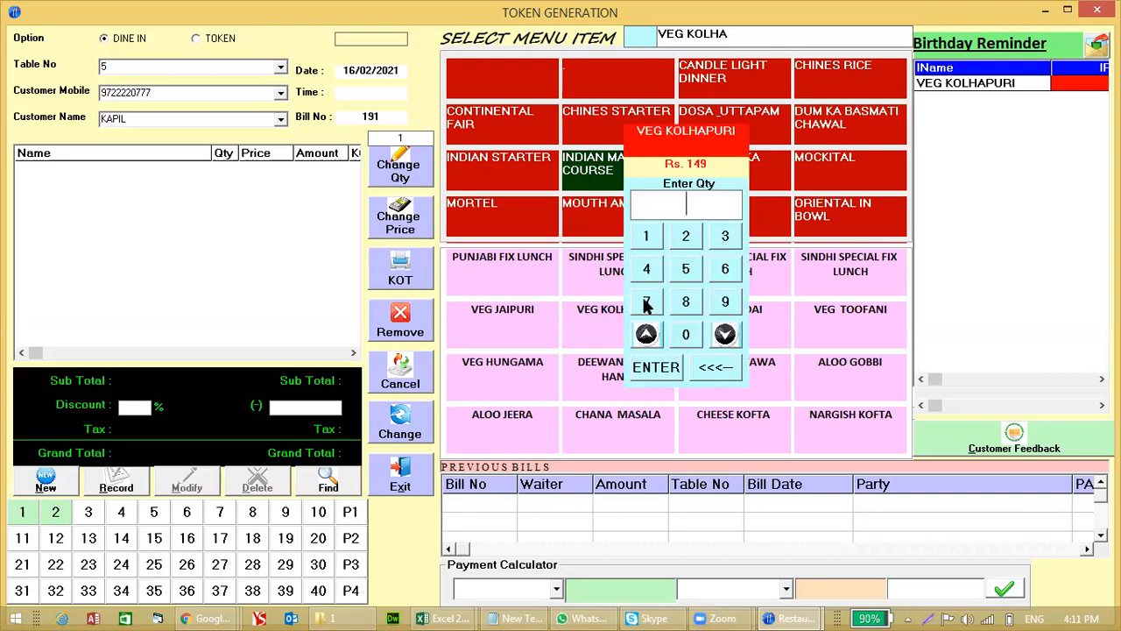
text(2)
key(Return)
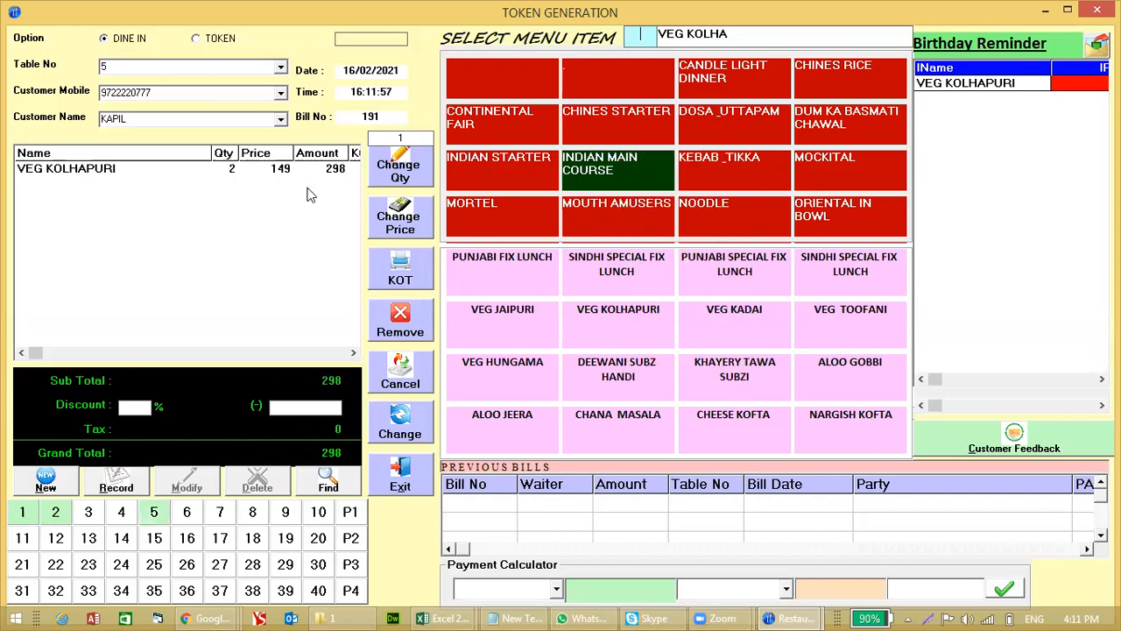
Step: Add 1 FRESH JUICE from MORTEL and 2 MANCHURIAN NOODLE from NOODLE
click(525, 201)
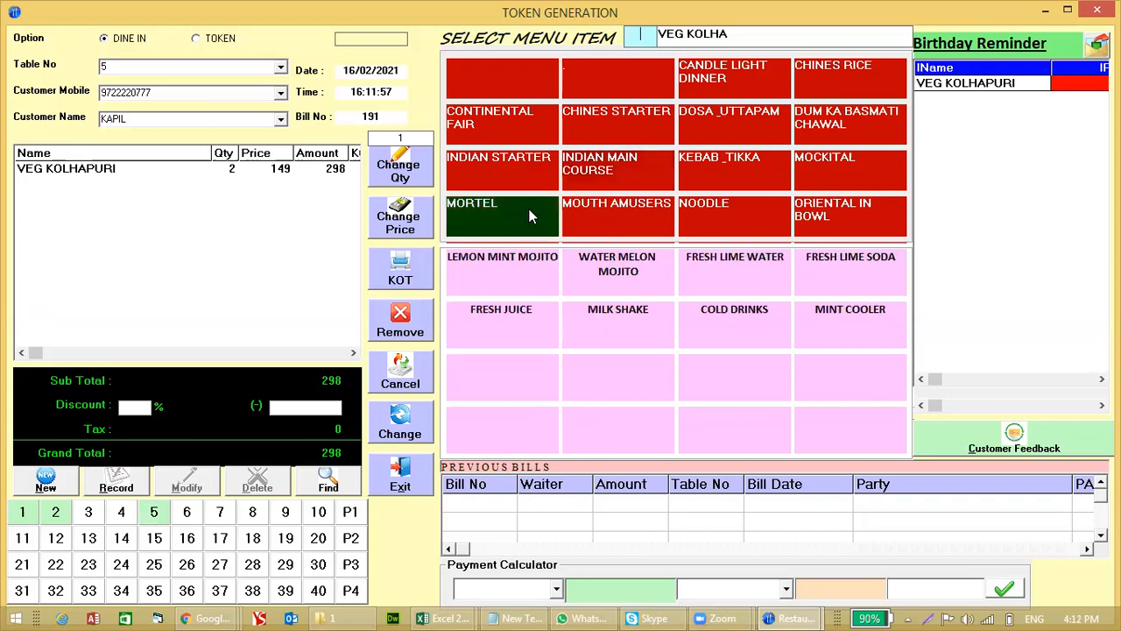
click(501, 315)
text(1)
key(Return)
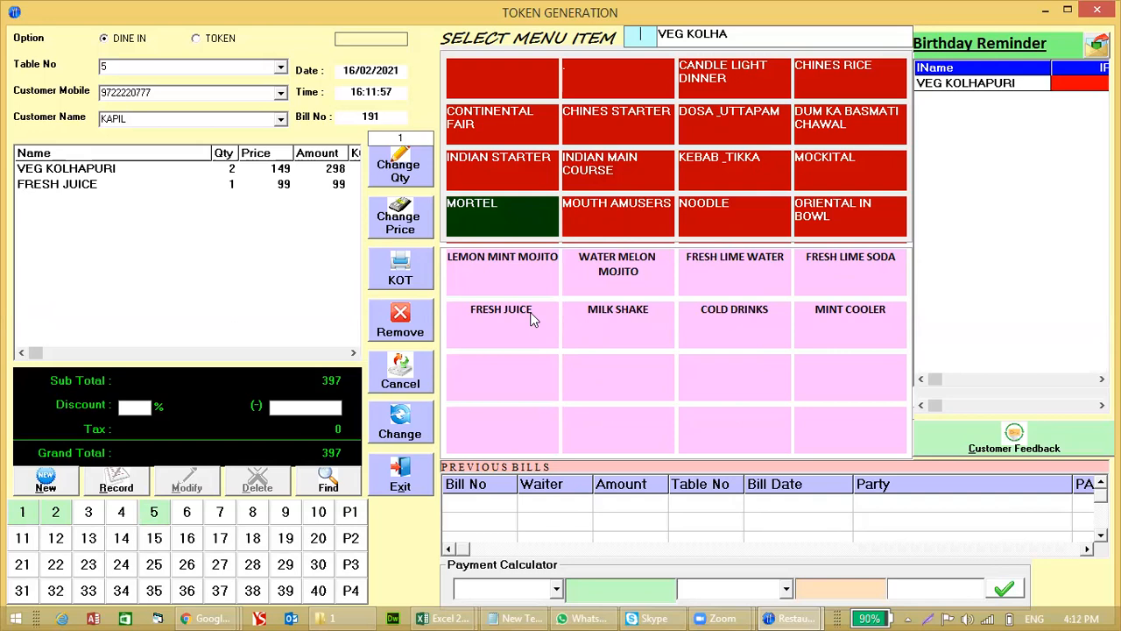
click(708, 221)
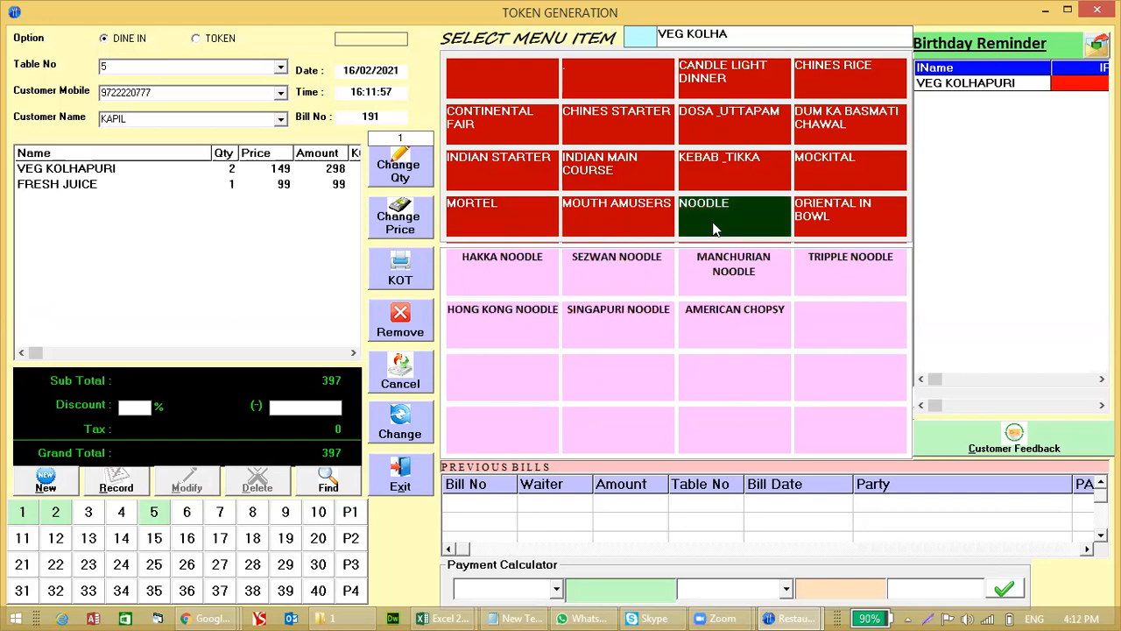
click(734, 282)
text(2)
key(Return)
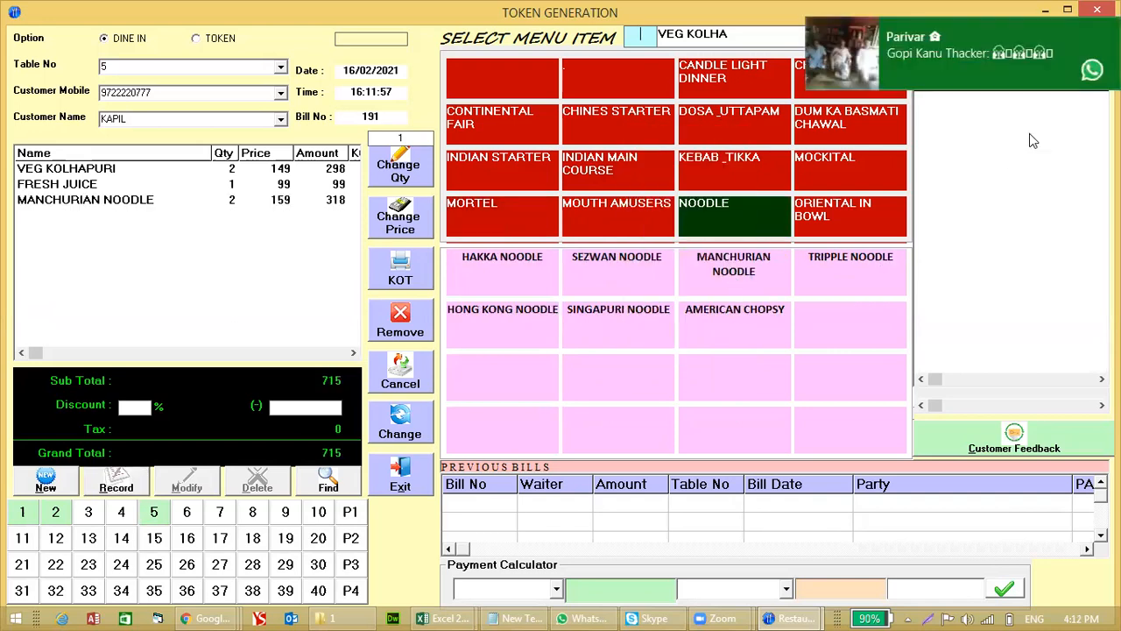
click(1108, 30)
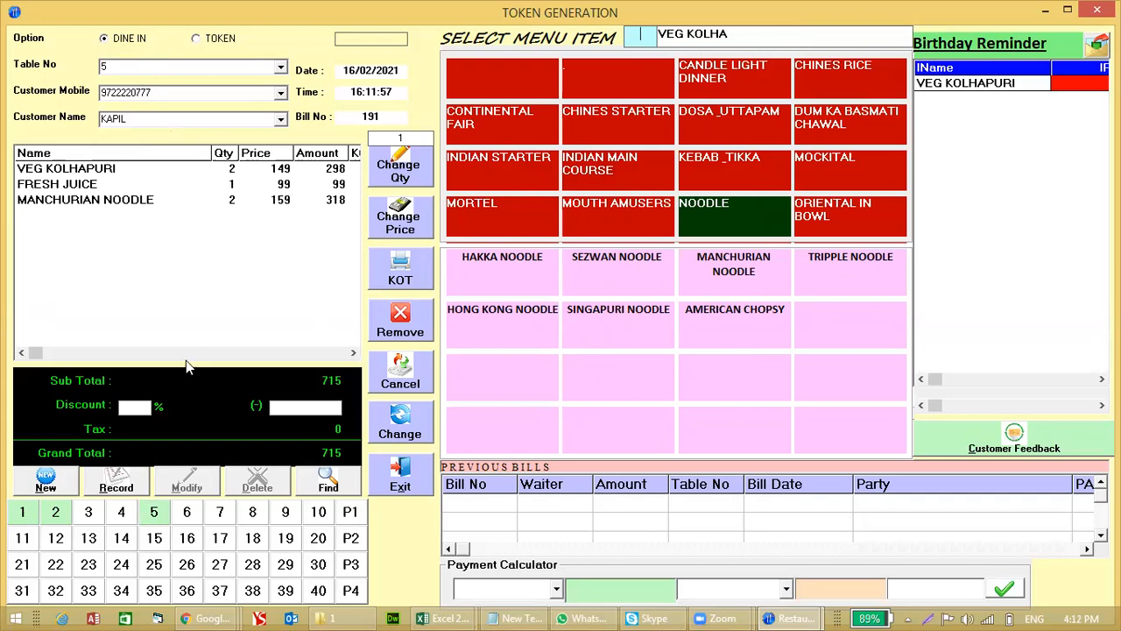
Step: Save bill 191 for 715 and load it into the Payment Calculator
click(306, 171)
click(120, 481)
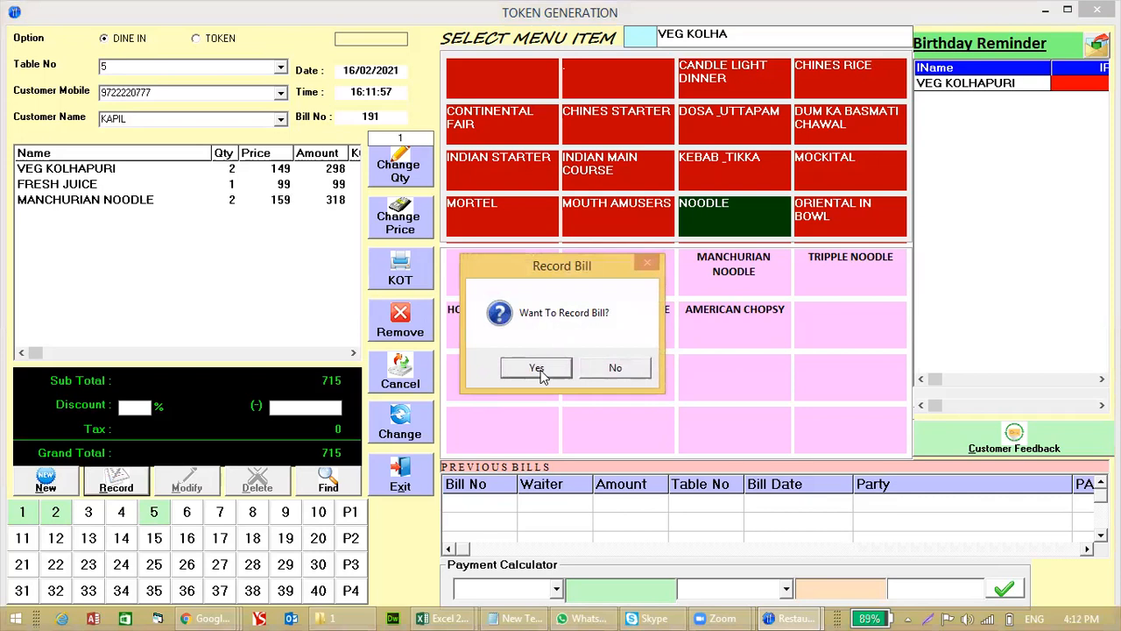
click(538, 368)
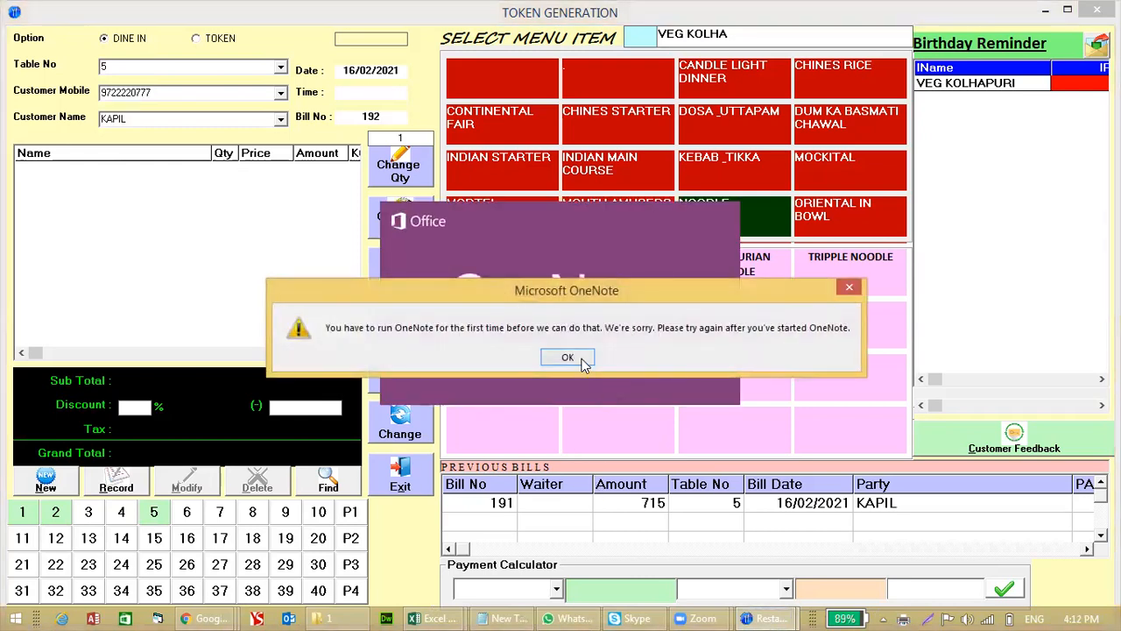
click(567, 358)
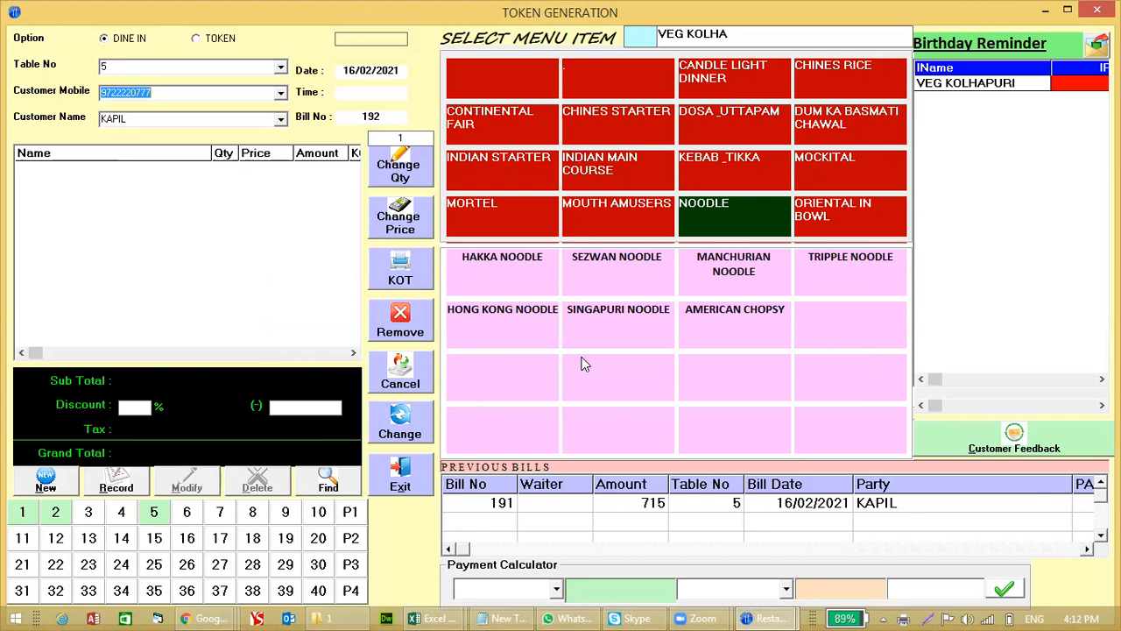
click(481, 506)
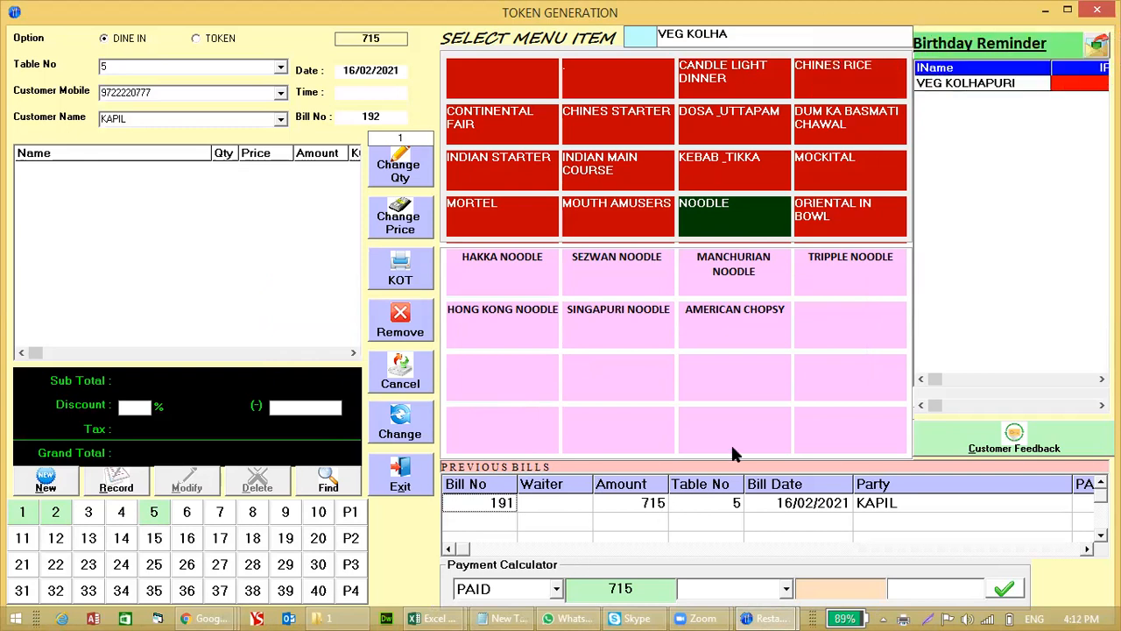
Step: Close the WhatsApp window and set the payment mode to CASH
right_click(591, 612)
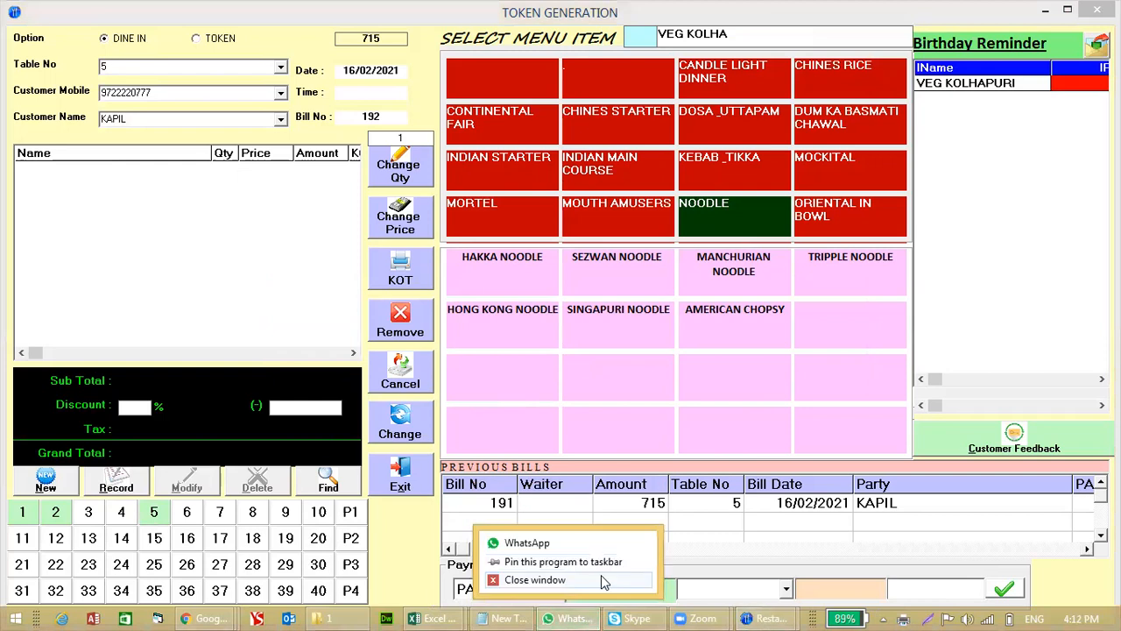
click(596, 583)
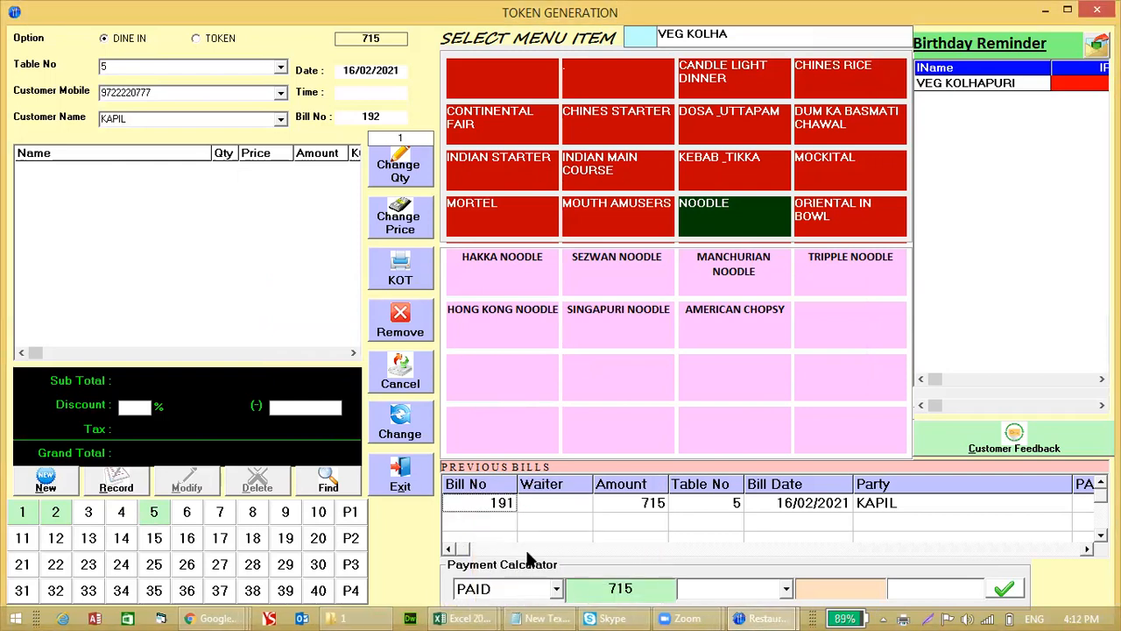
click(605, 588)
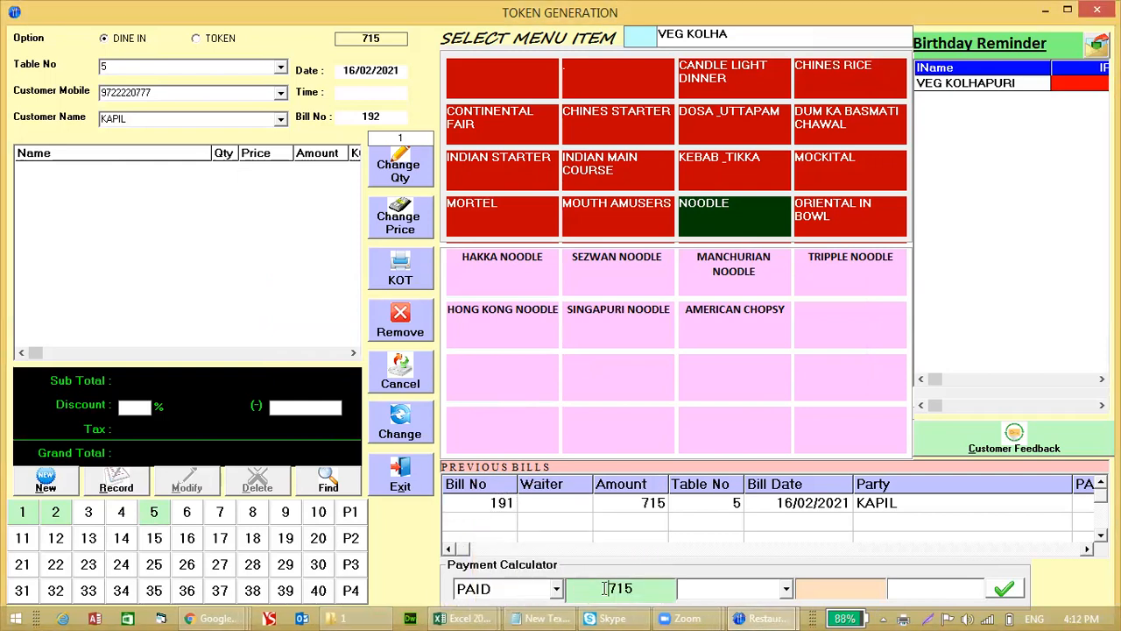
click(714, 589)
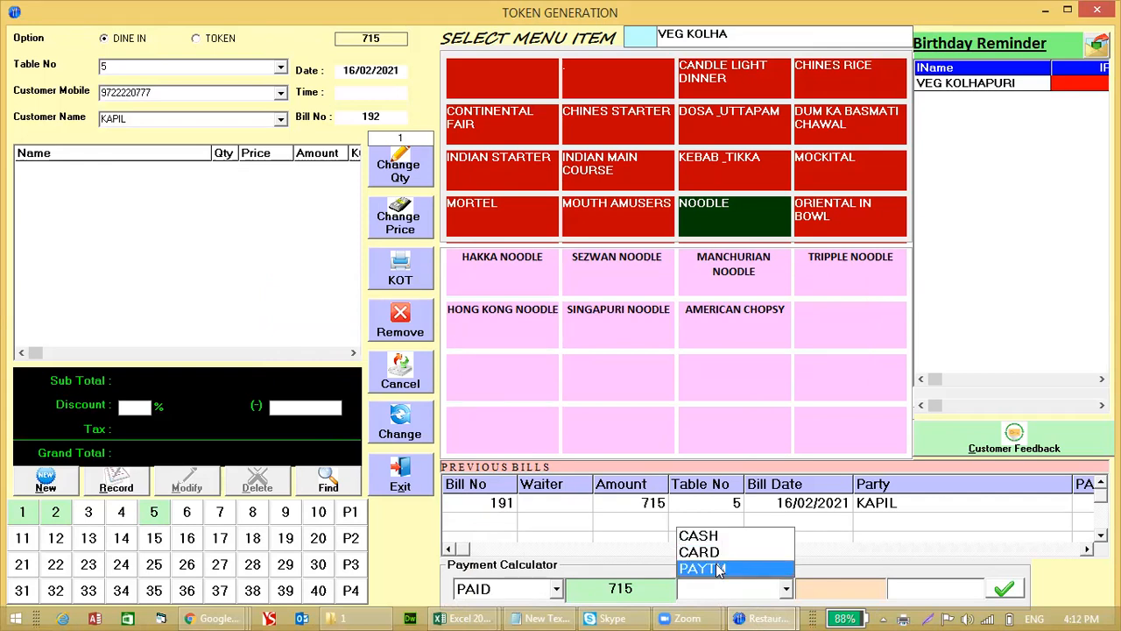
click(720, 552)
click(760, 589)
click(732, 525)
click(732, 525)
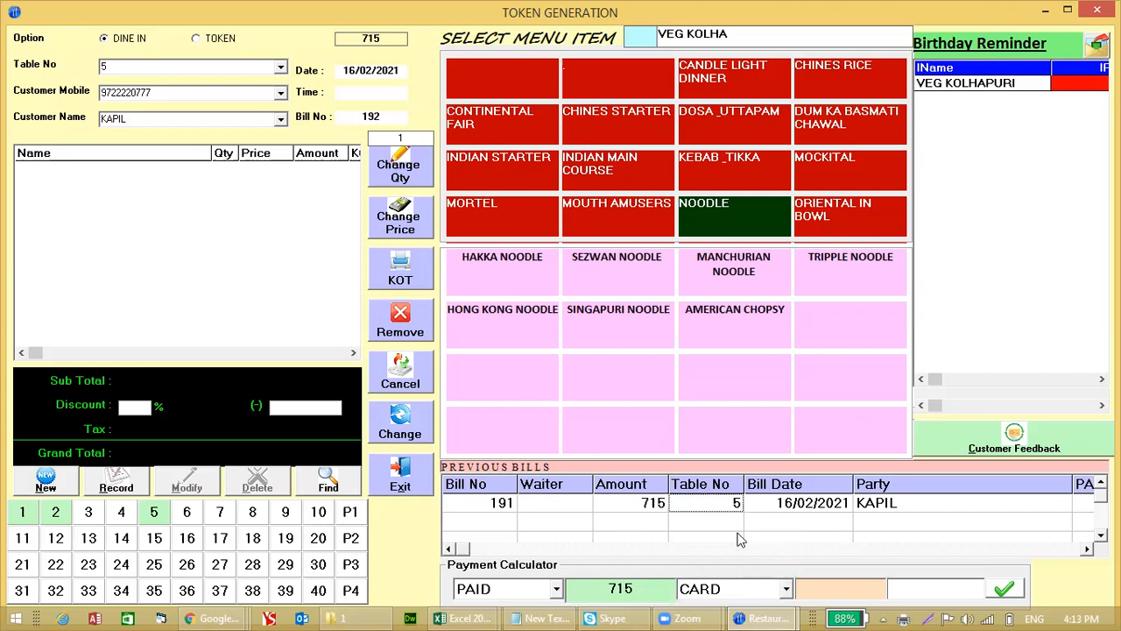
click(751, 593)
click(732, 535)
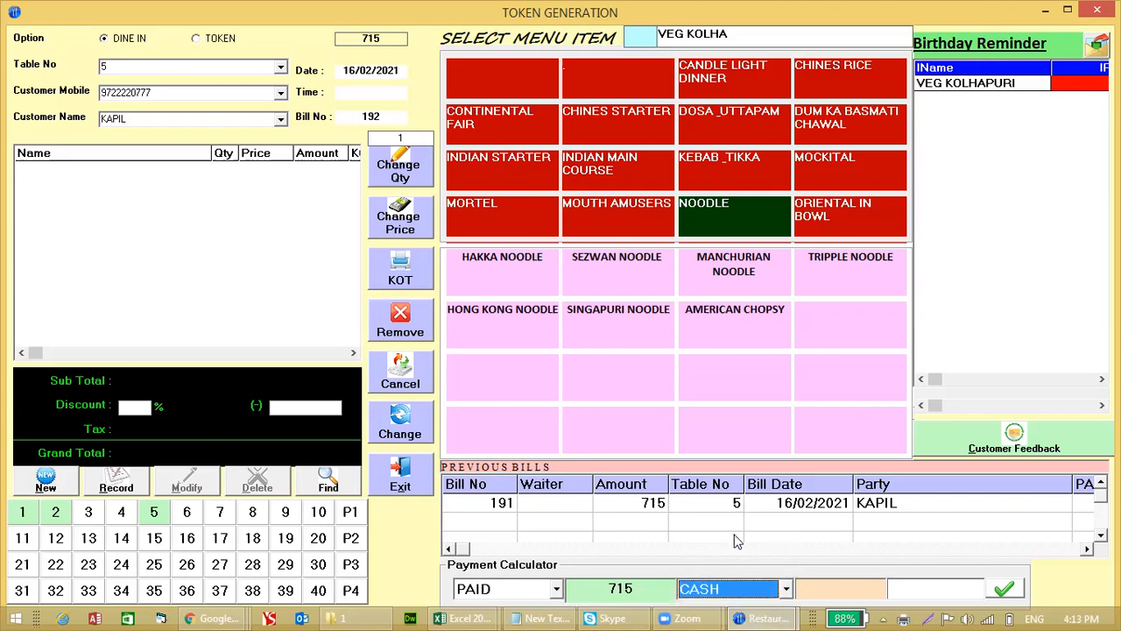
Step: Enter 1000 tendered, giving 285 change, and save bill 191's payment
click(840, 592)
text(1000)
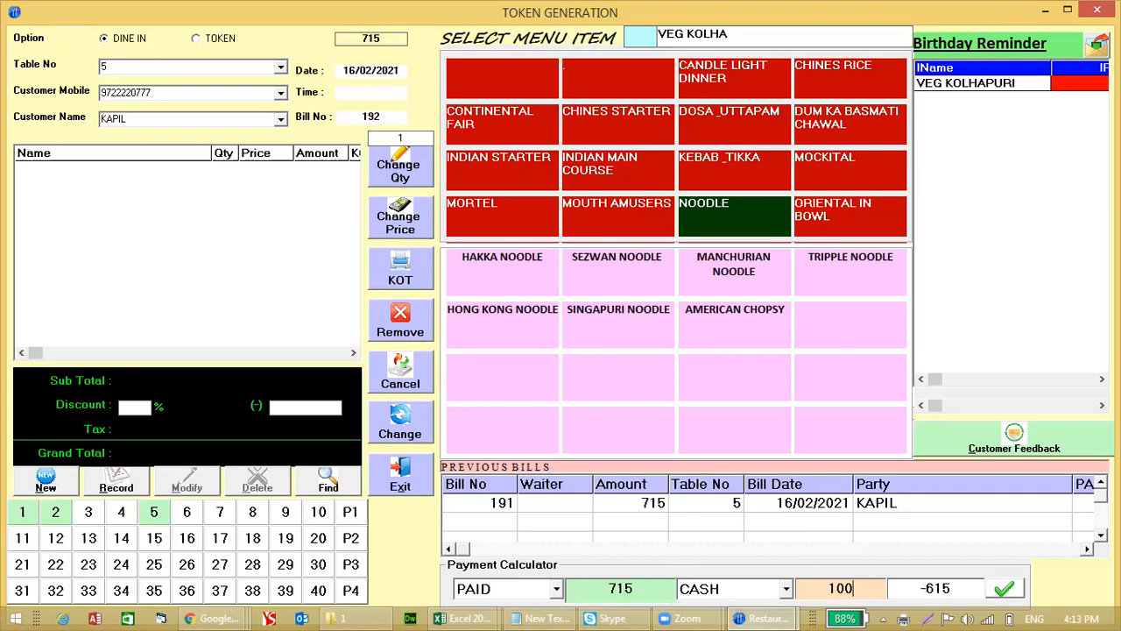
double_click(945, 588)
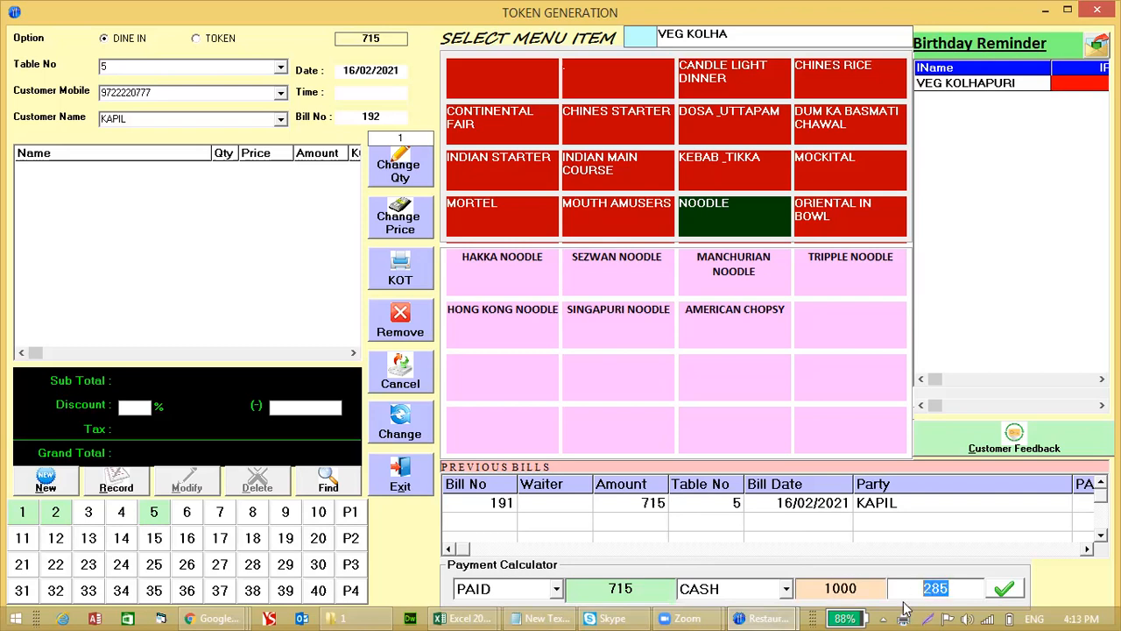
click(1003, 594)
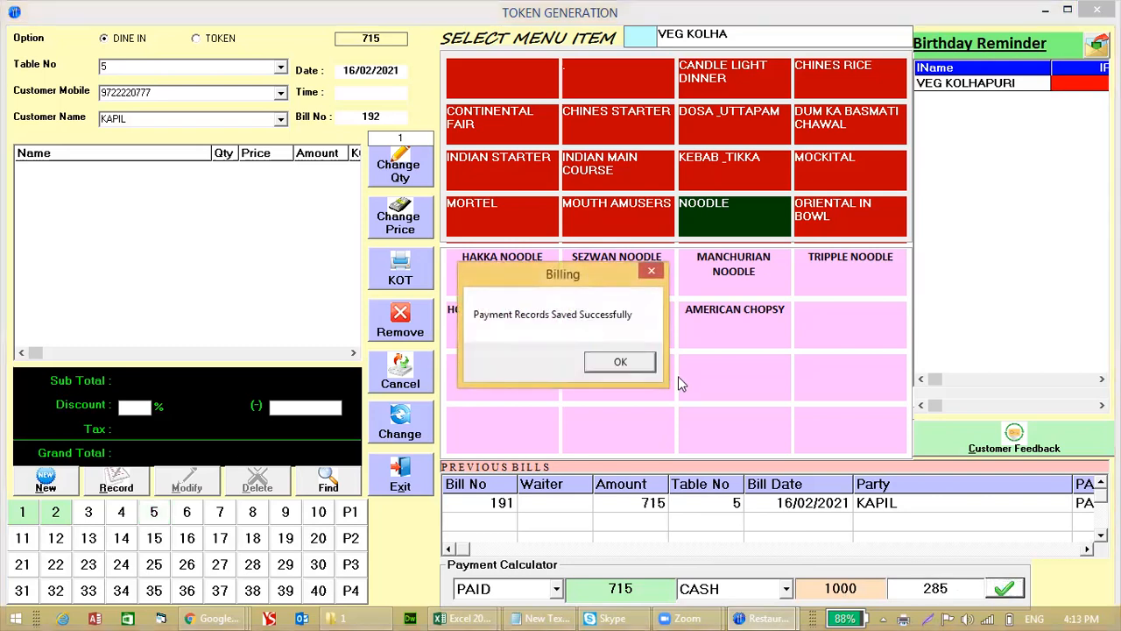
click(635, 361)
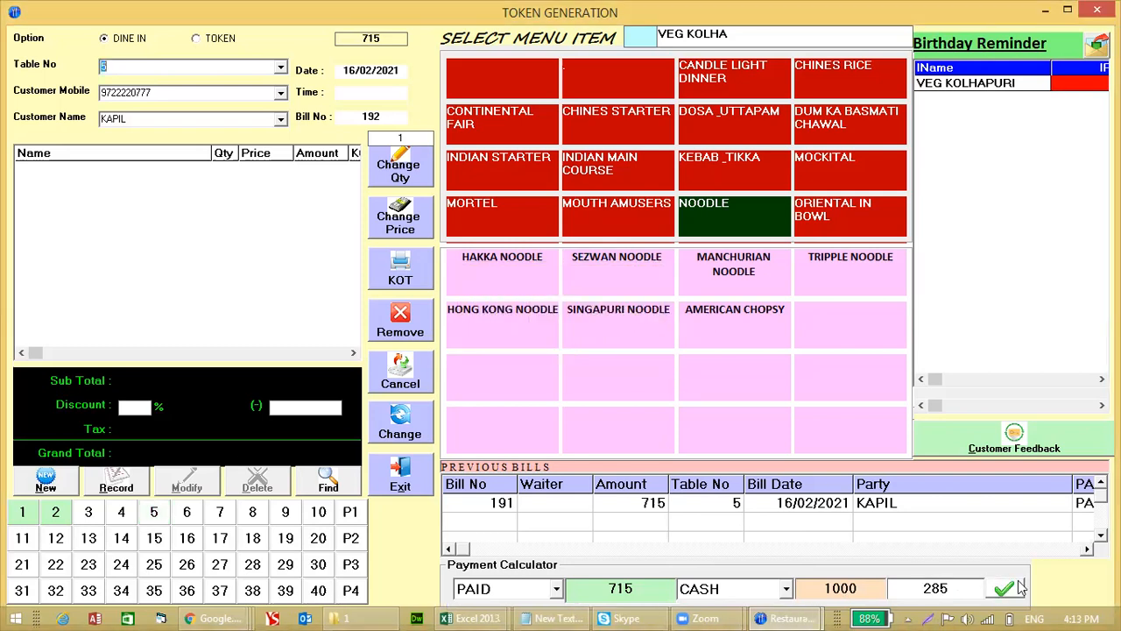
click(1086, 549)
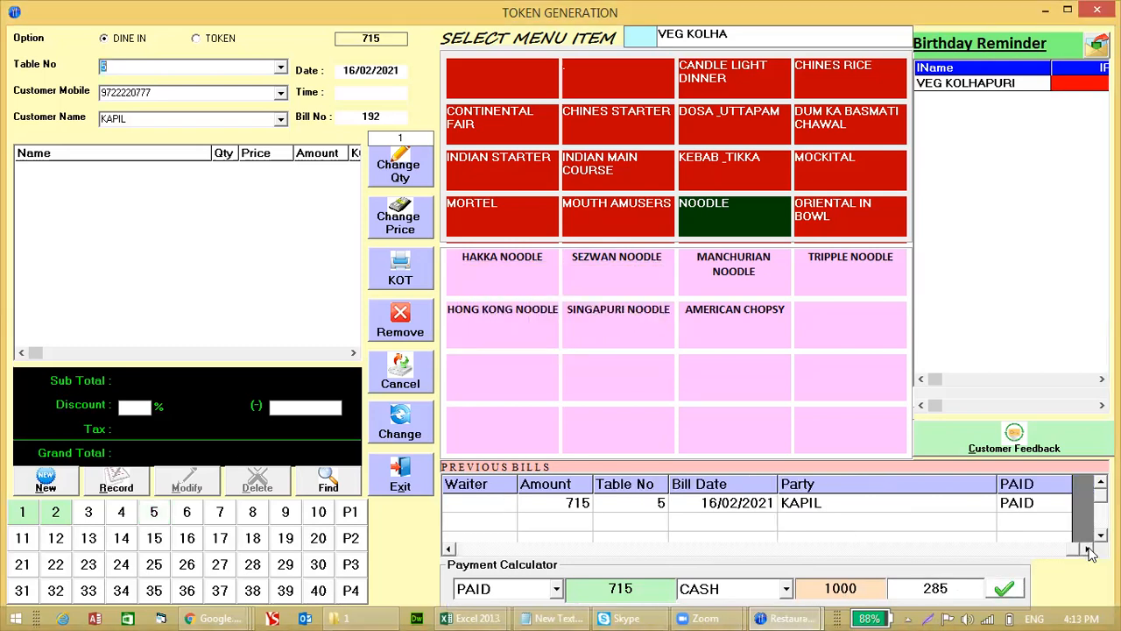
click(480, 552)
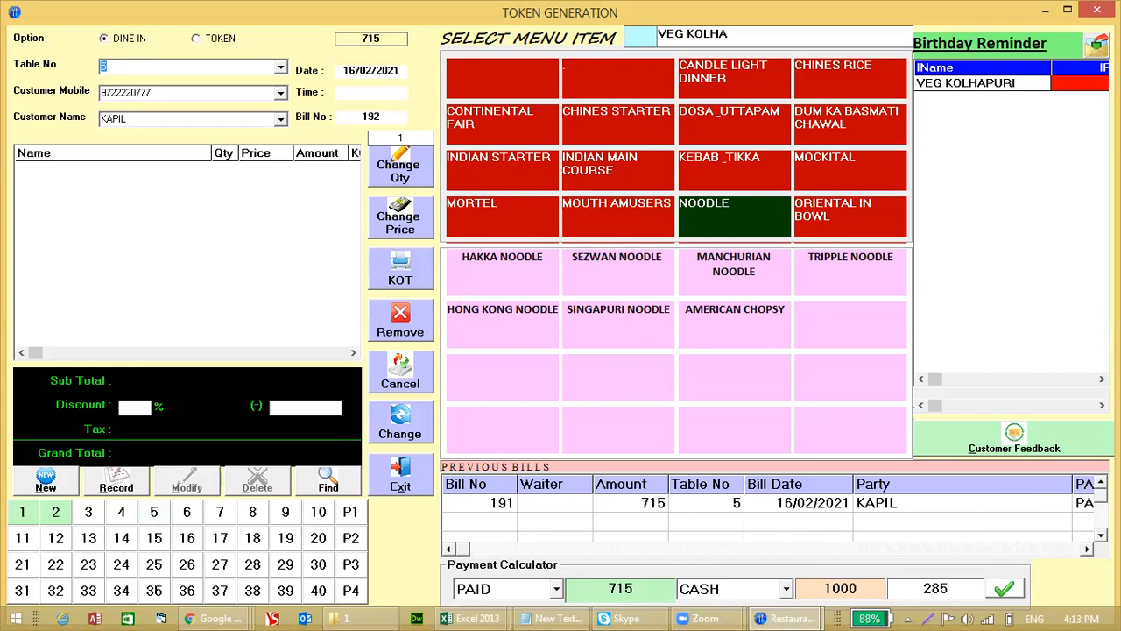
click(1023, 103)
Step: In Customer Feedback, enter the customer's name, address, city and mobile number
click(1012, 447)
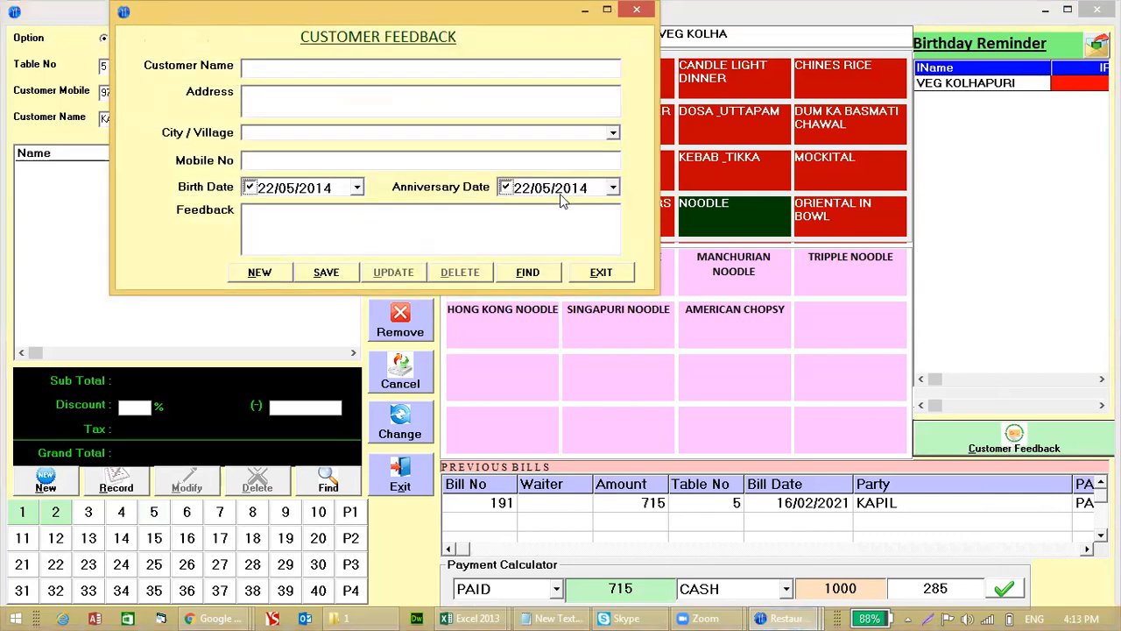
key(Tab)
text(GANDHIDHAM)
key(Tab)
text(GANDHIDHAM)
key(Tab)
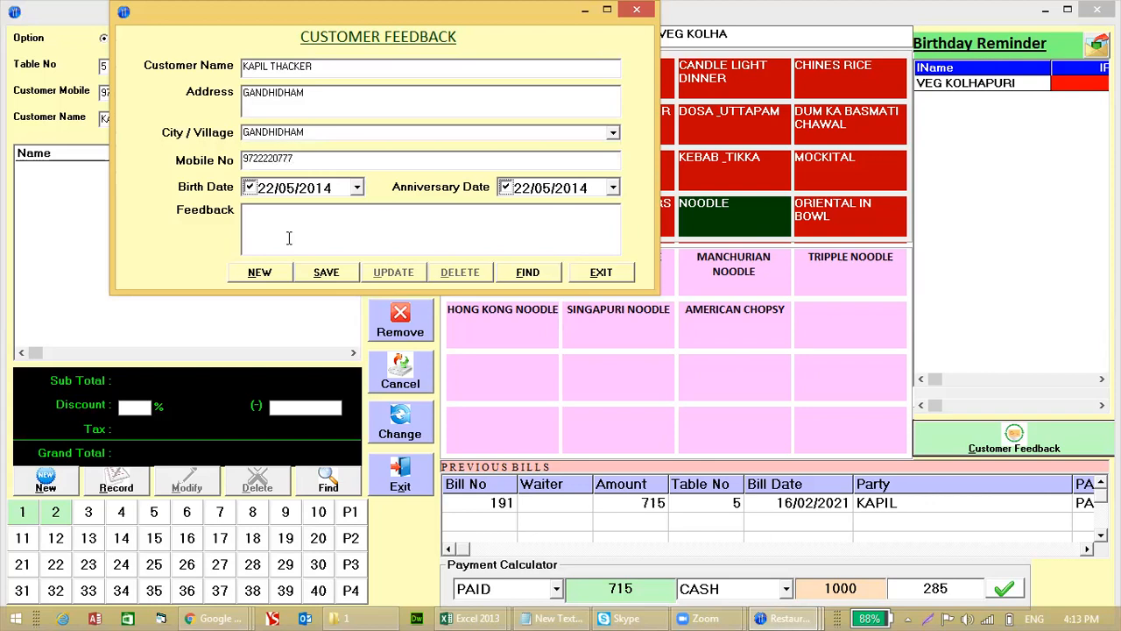
click(266, 188)
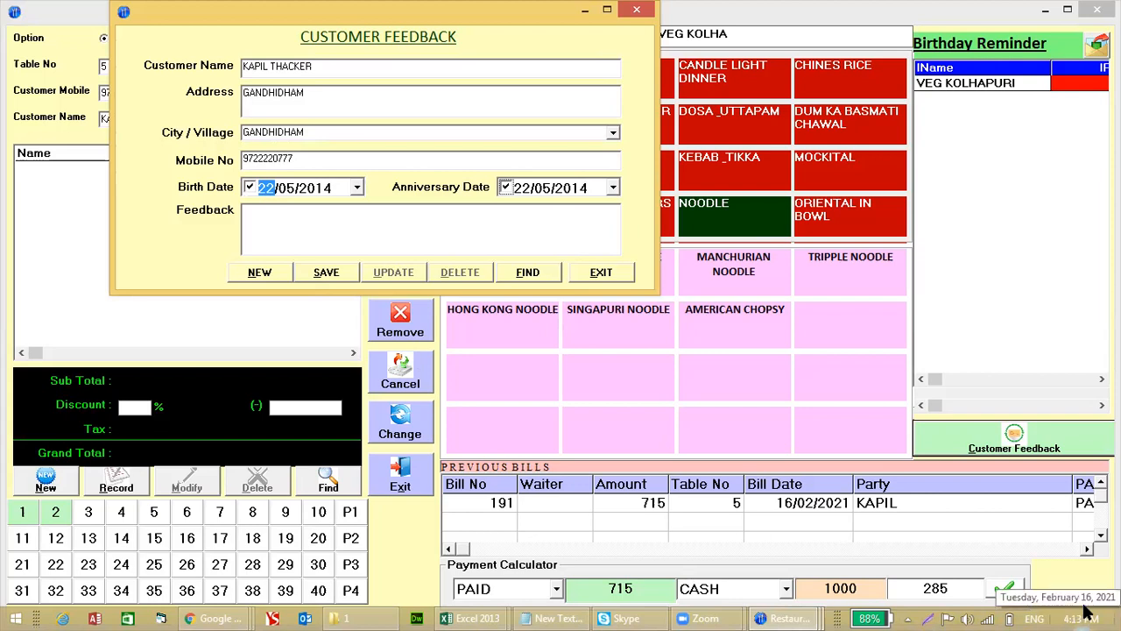
click(349, 250)
text(162)
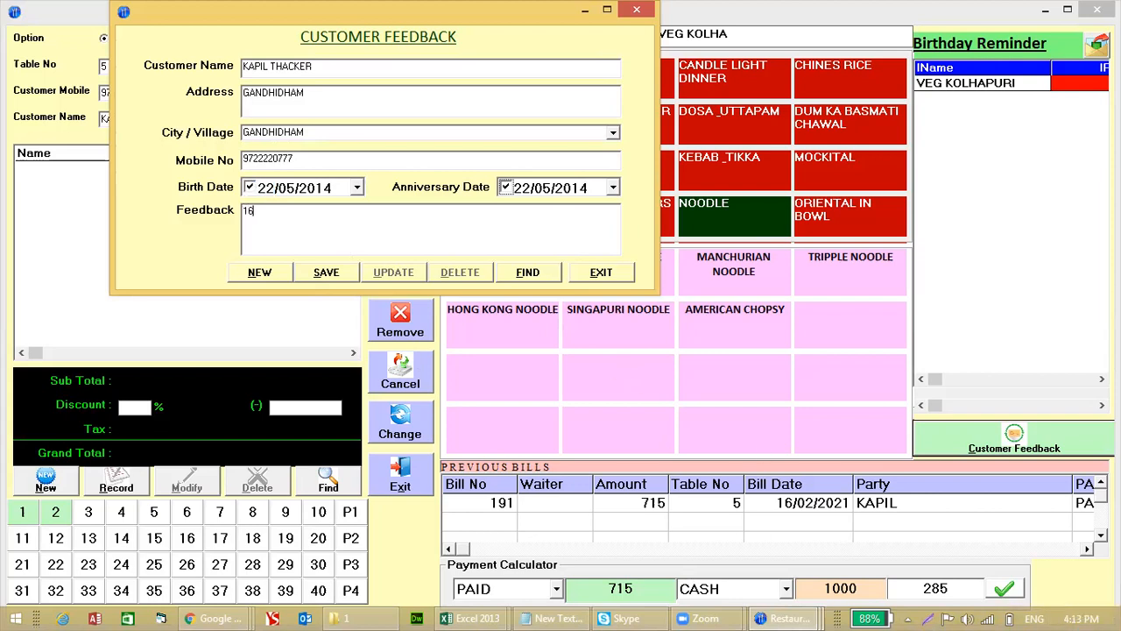
key(BackSpace)
key(BackSpace)
key(BackSpace)
click(270, 193)
click(326, 272)
click(626, 361)
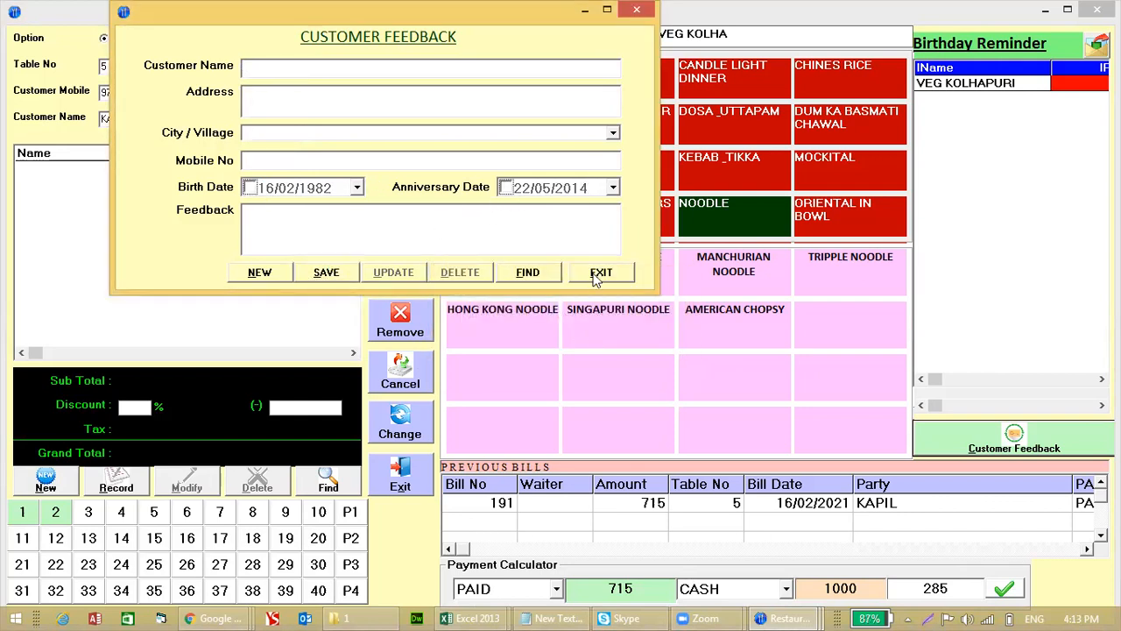
click(601, 273)
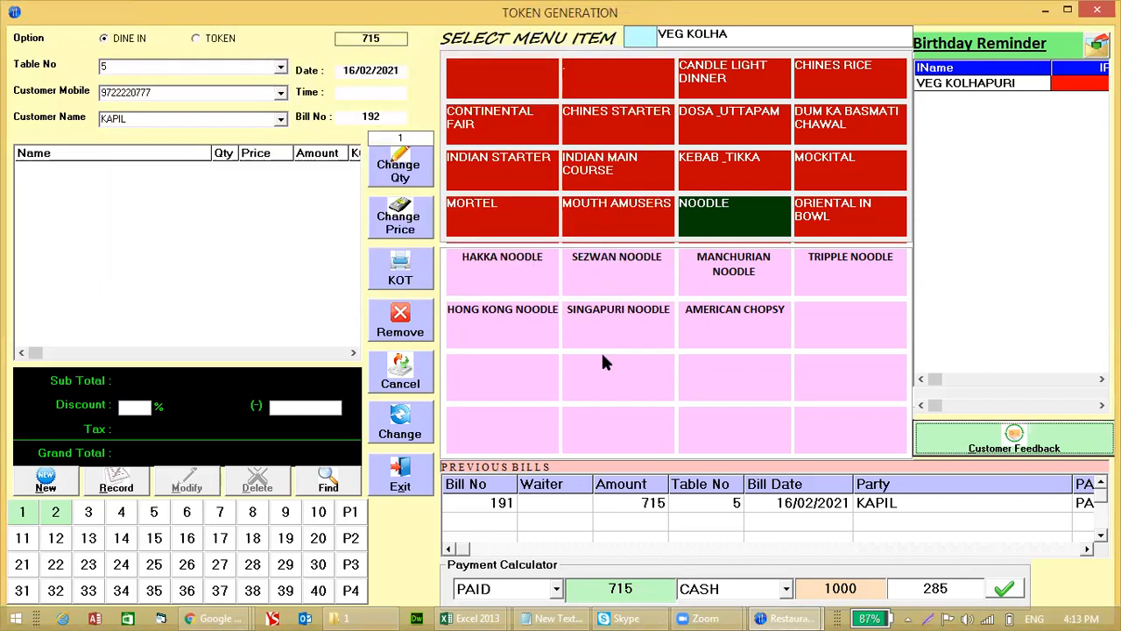
Step: Reopen Token Generation for table 2, tick the Birthday Reminder row, then exit to Main Menu
click(390, 478)
key(Return)
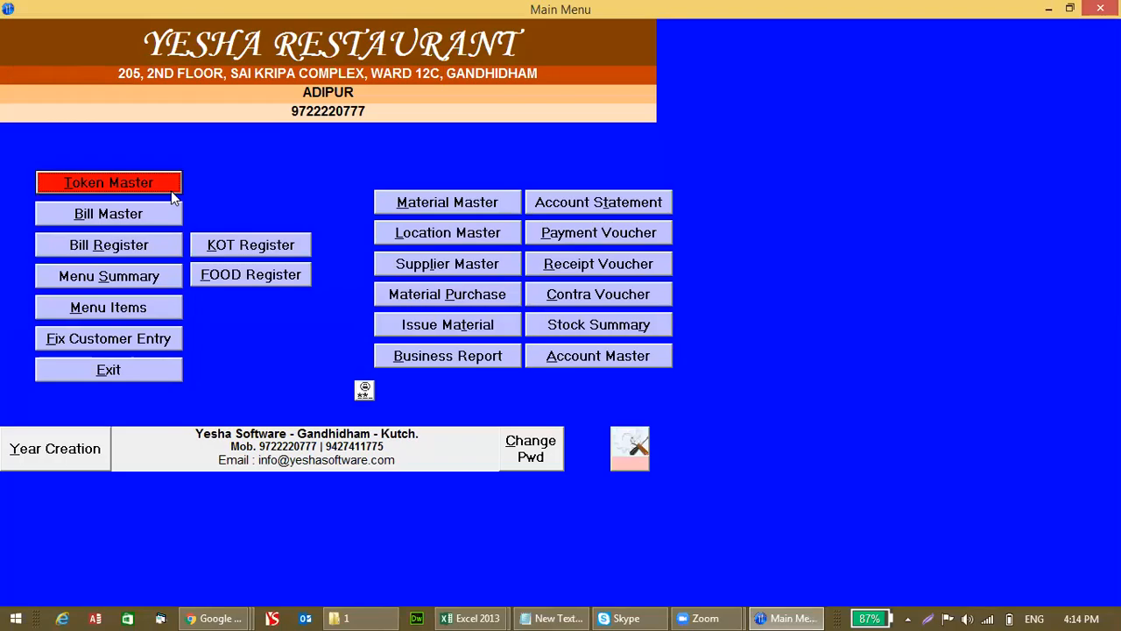
click(171, 190)
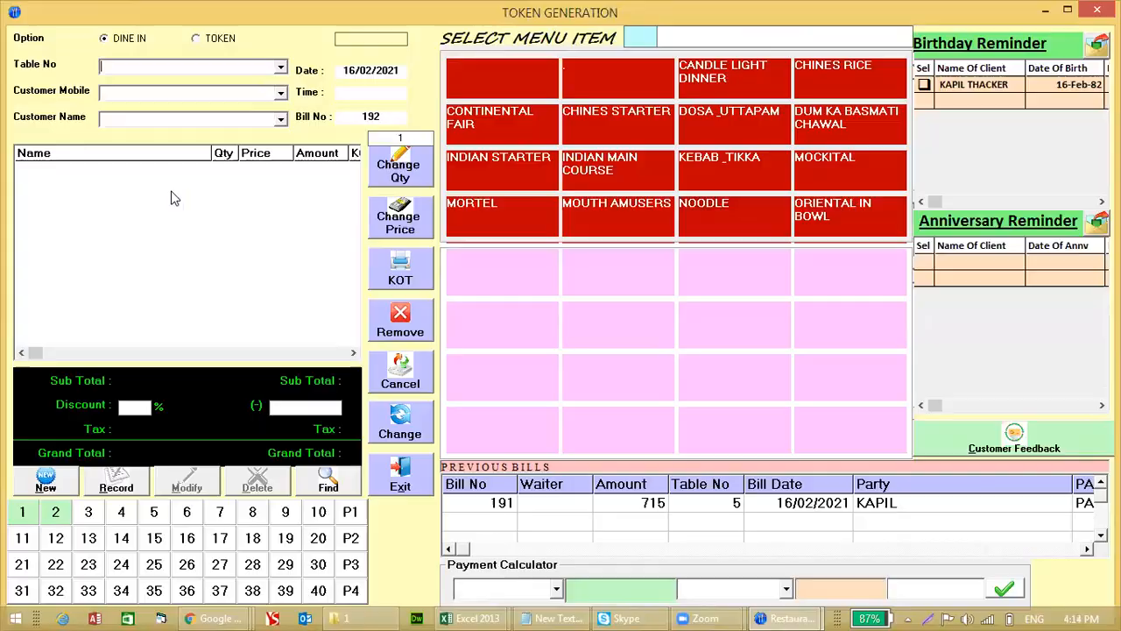
click(969, 86)
click(606, 361)
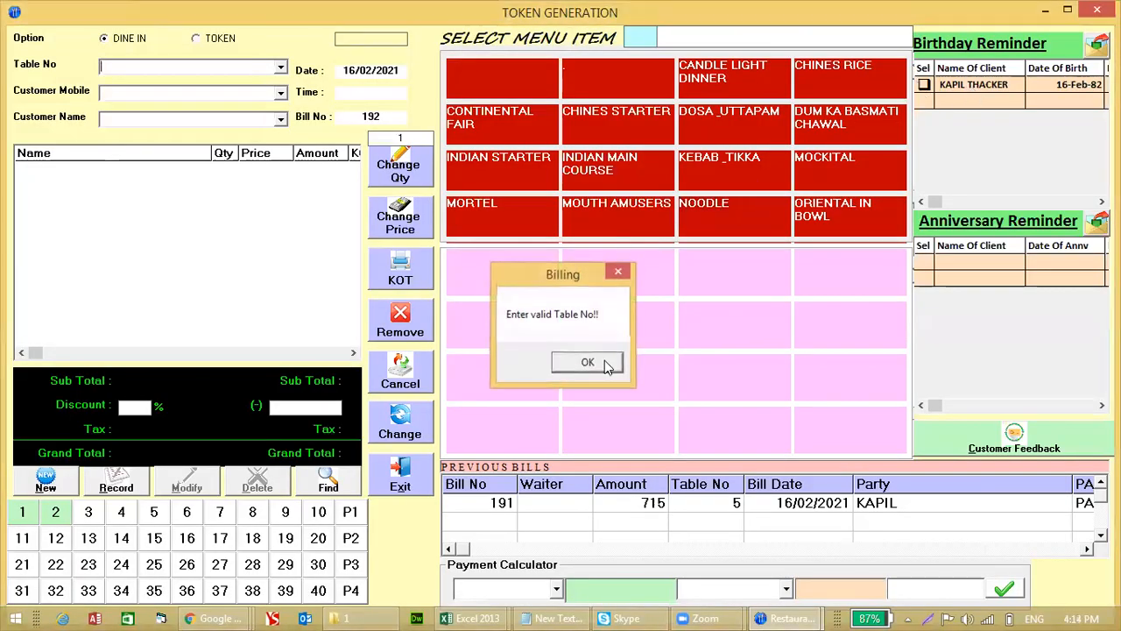
text(2)
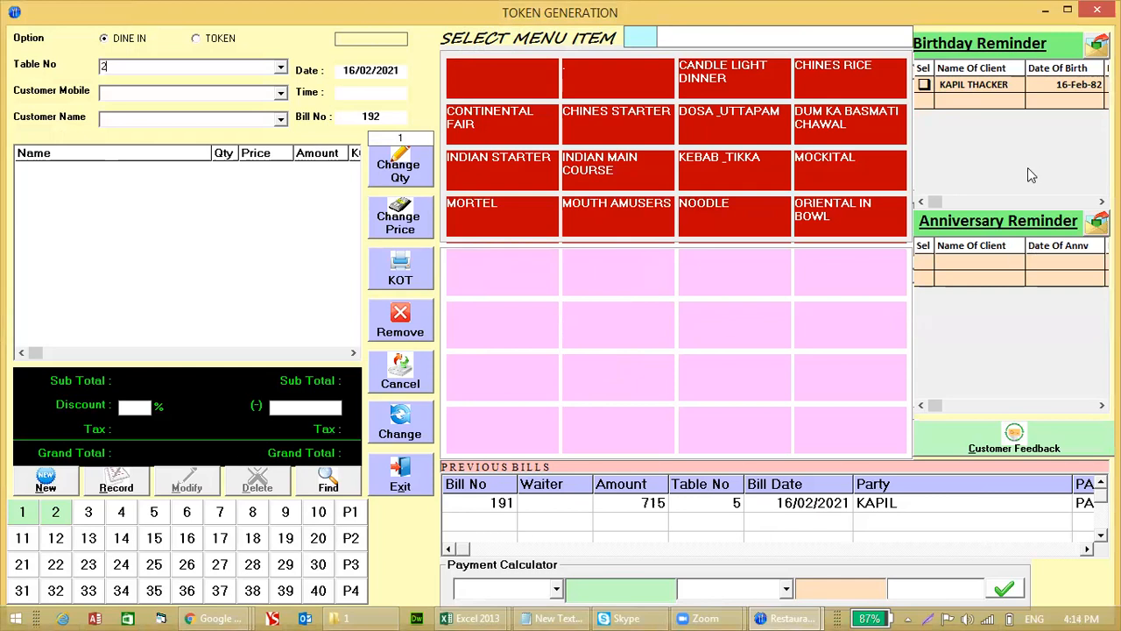
click(924, 84)
click(414, 473)
key(Return)
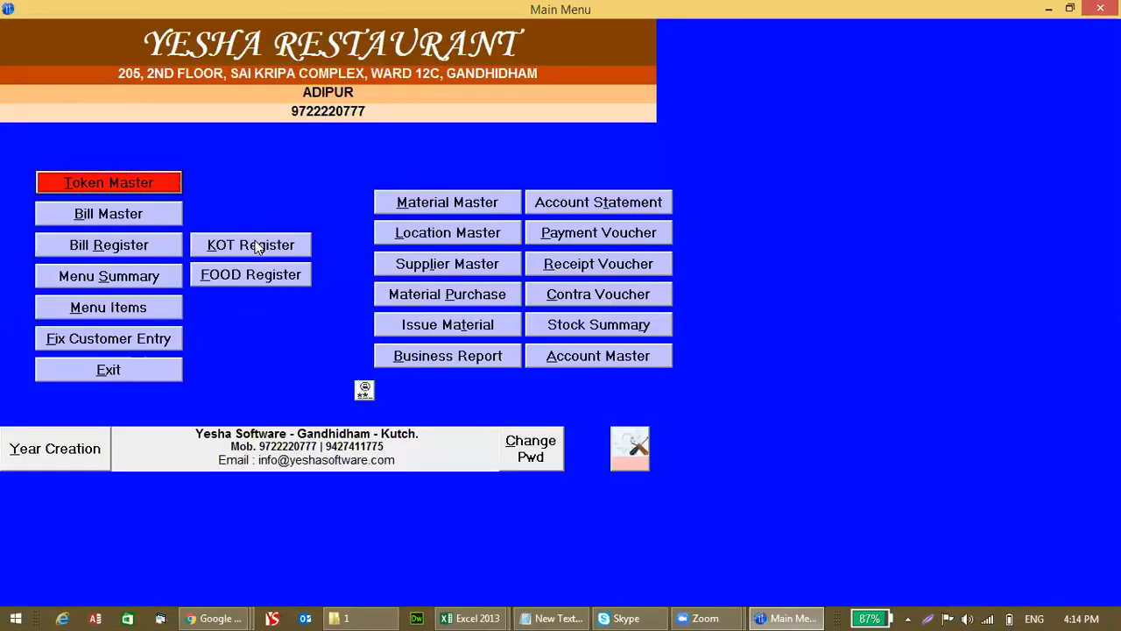
Step: In Bill Master, start table 6's order and add one KAJU CURRI
click(152, 217)
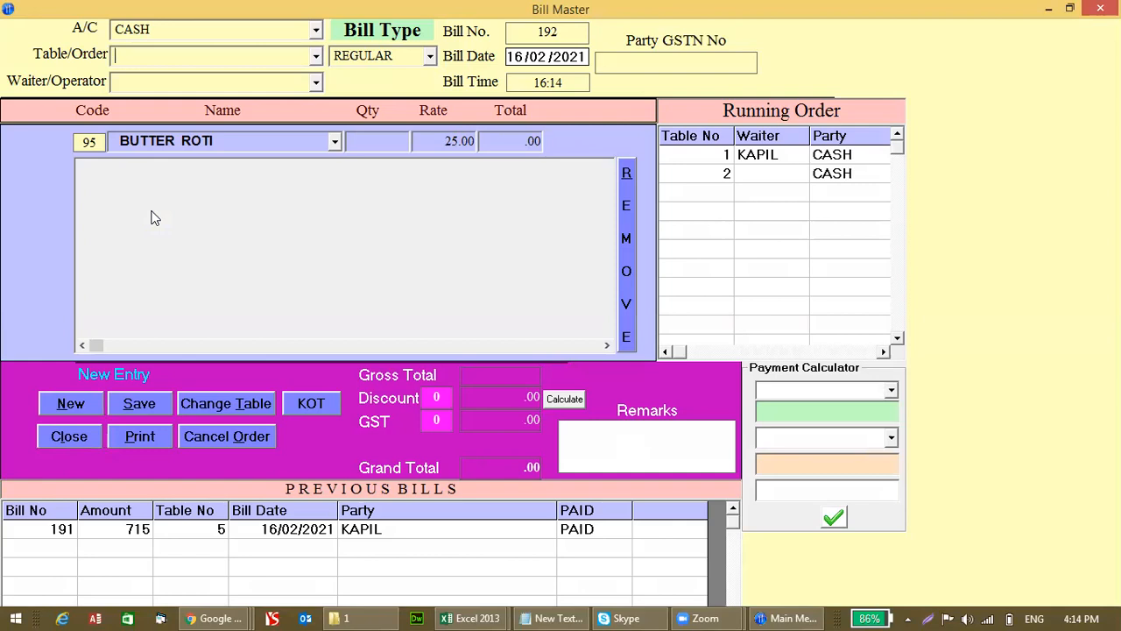
text(6)
key(Return)
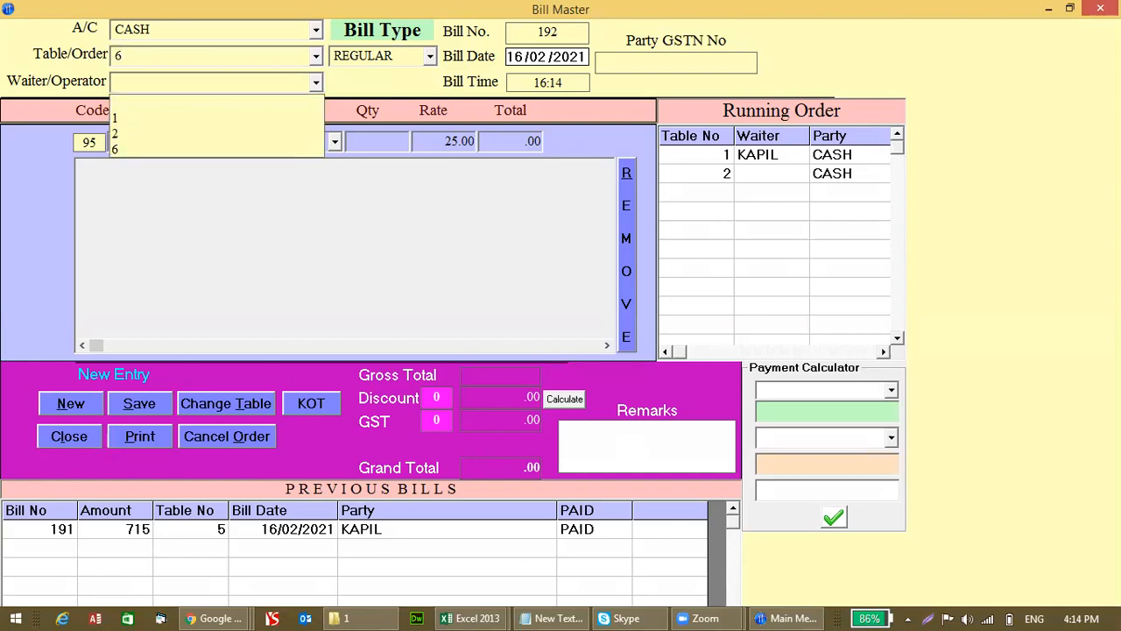
key(Return)
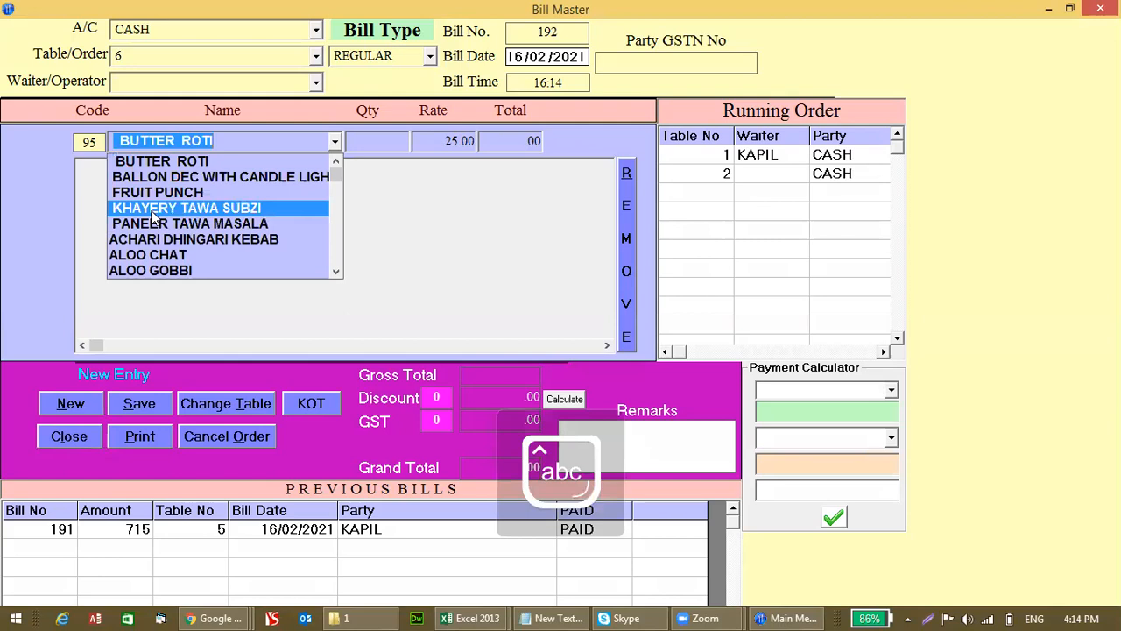
text(ka)
key(Down)
key(Down)
key(Down)
key(Return)
key(Return)
key(Down)
key(Down)
key(Down)
key(Down)
Step: Add KAKDI RAITA ×2 and BUTTER ROTI ×2, then clear the form with New
key(Return)
text(2)
key(Return)
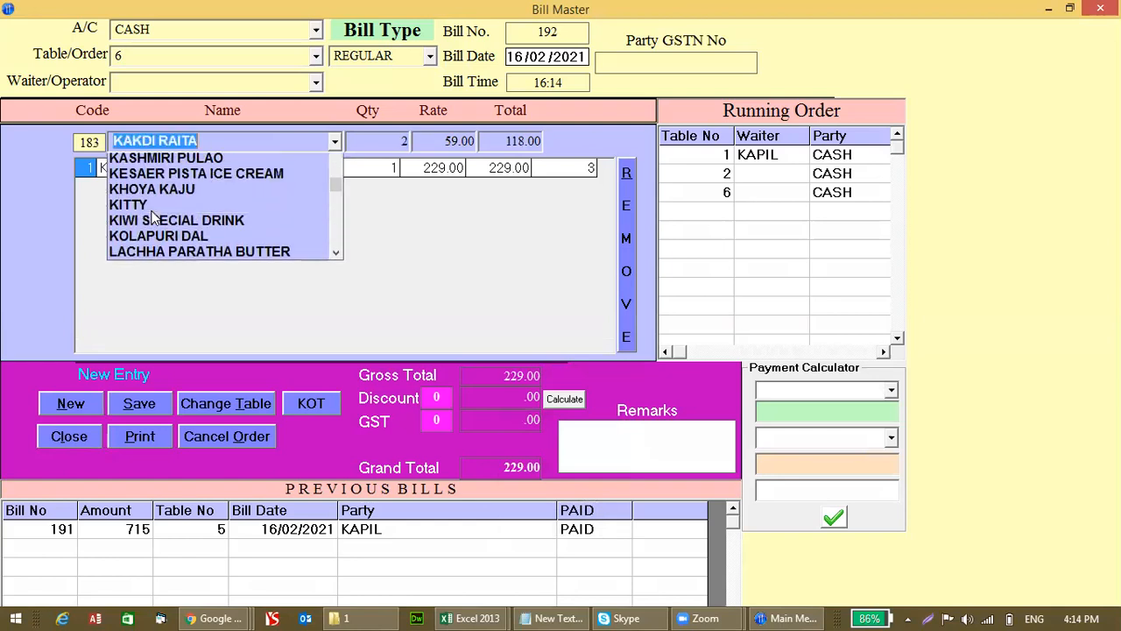
text(bute)
key(Down)
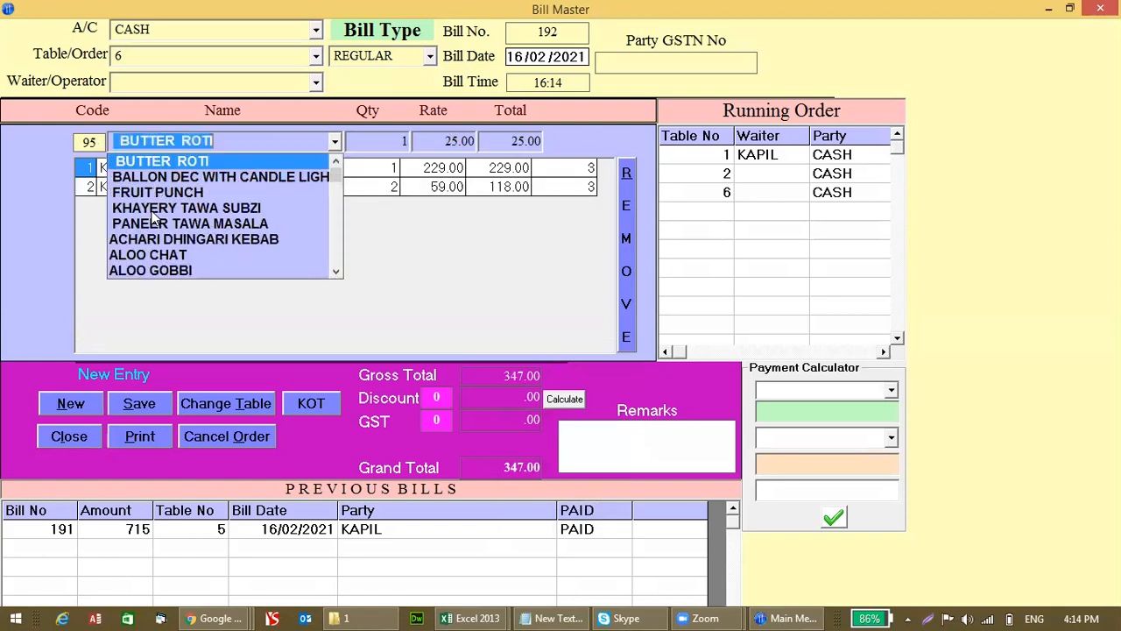
key(Return)
text(2)
key(Return)
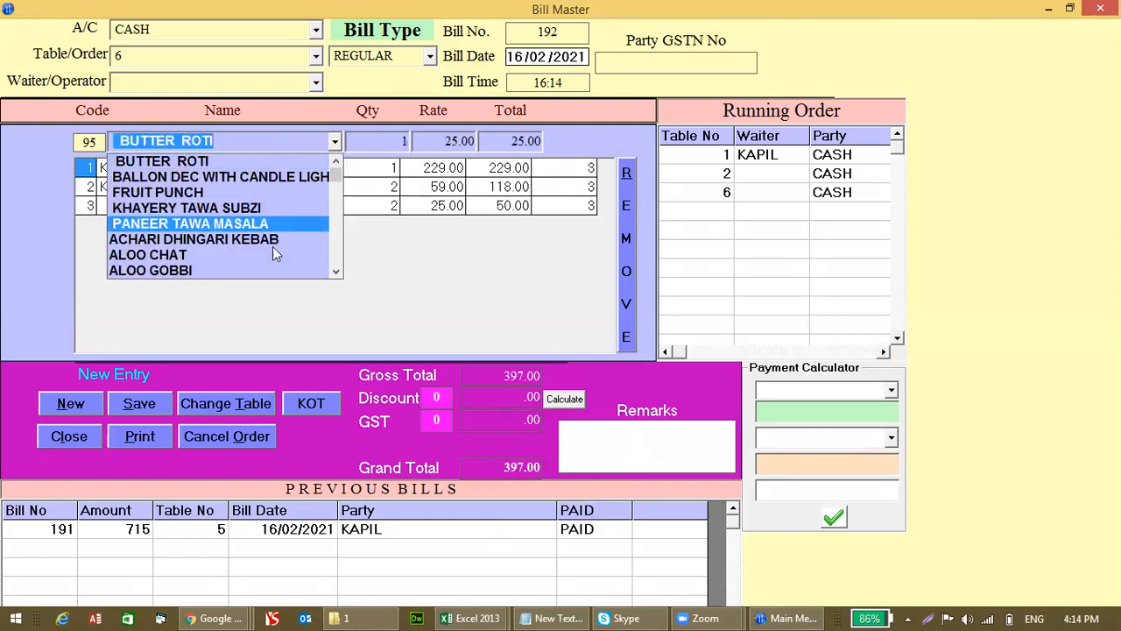
click(371, 268)
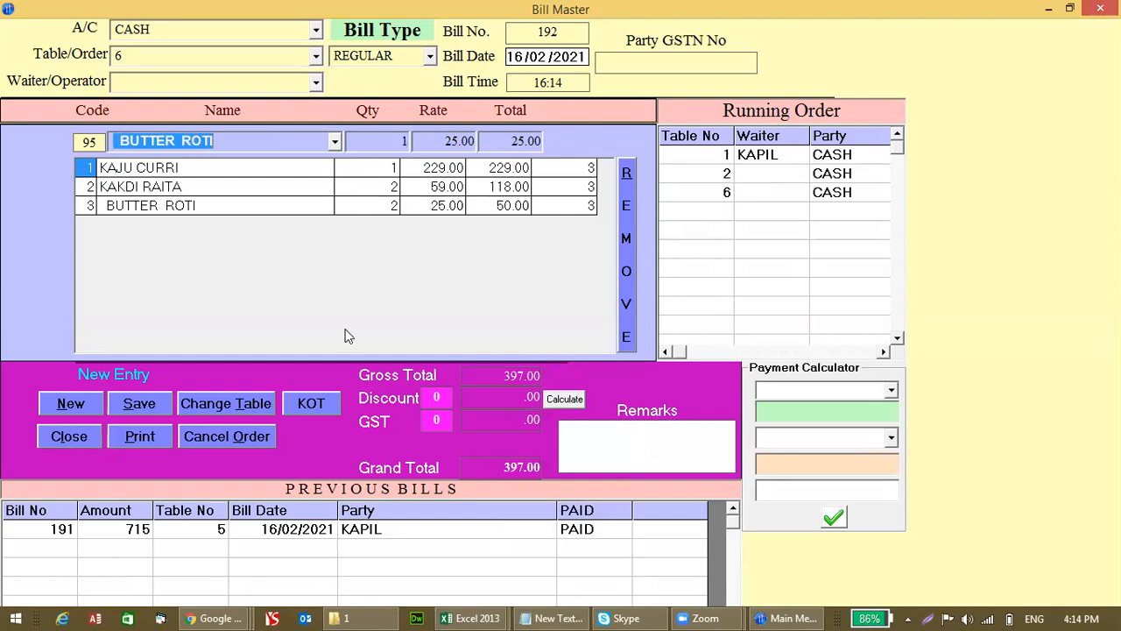
click(71, 414)
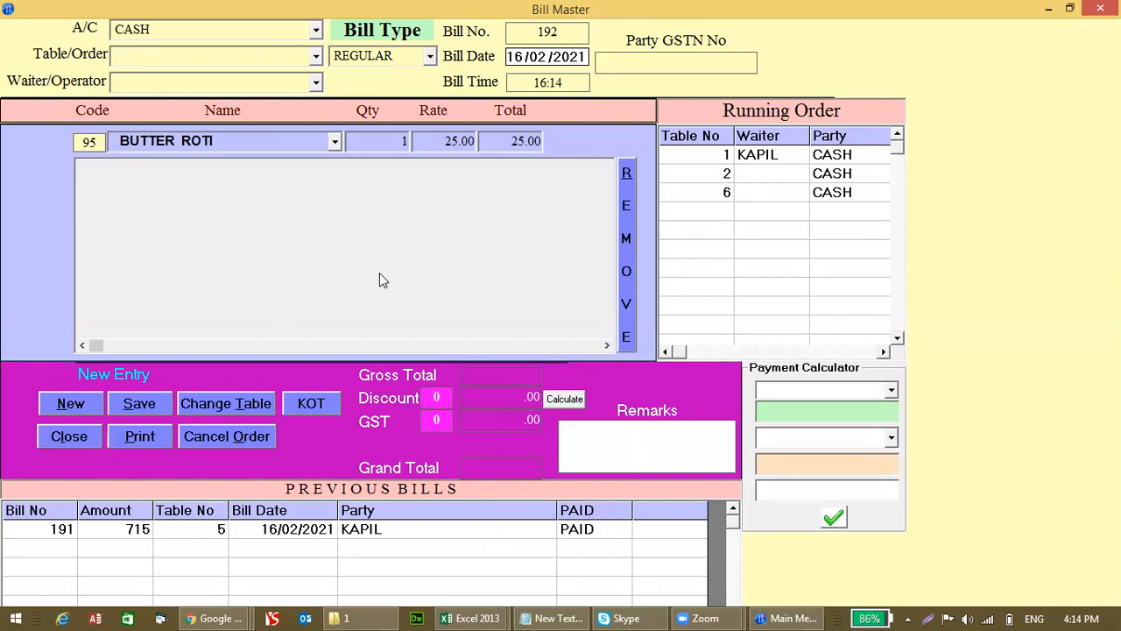
Step: Load table 2's running order and add ALOO GOBBI
text(2)
key(Return)
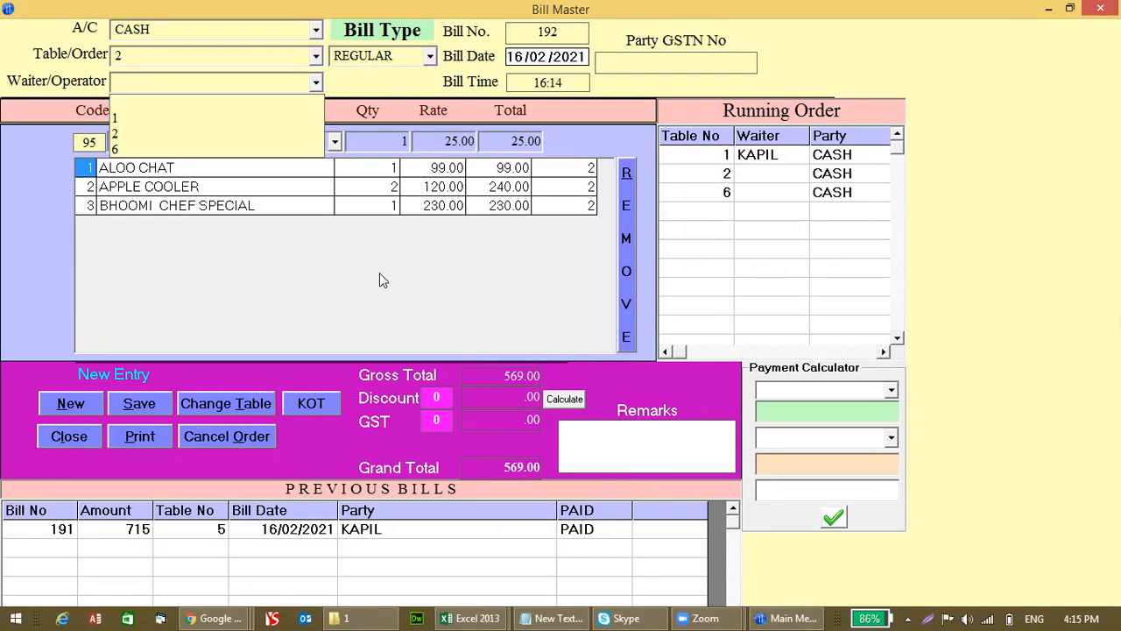
key(Return)
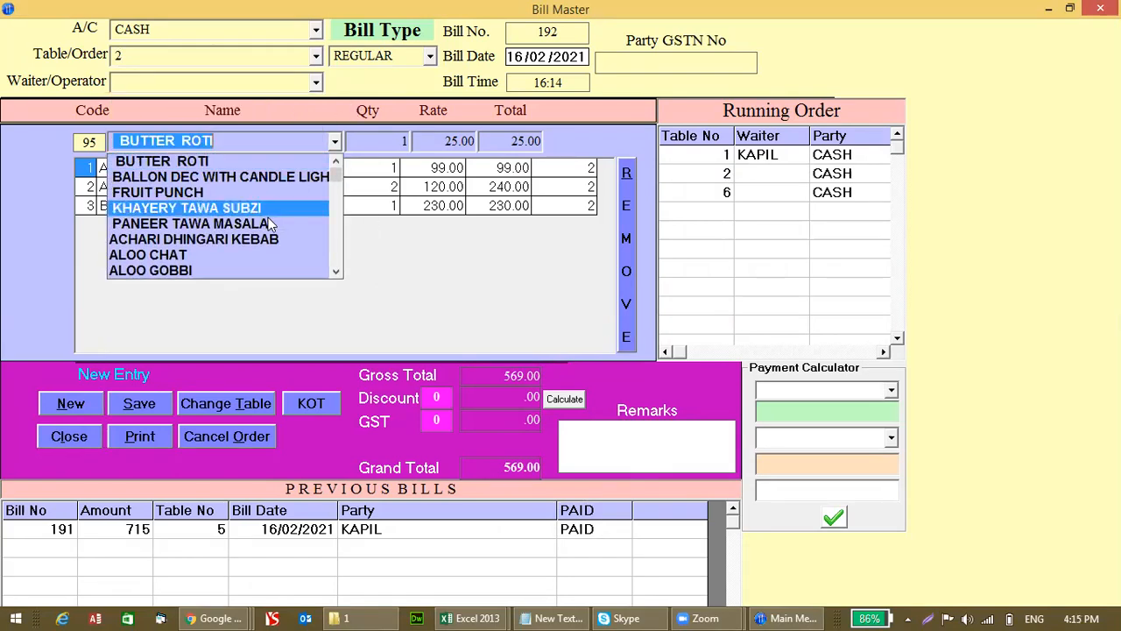
click(207, 271)
text(1)
key(BackSpace)
key(Down)
key(Down)
key(Down)
key(Down)
key(Down)
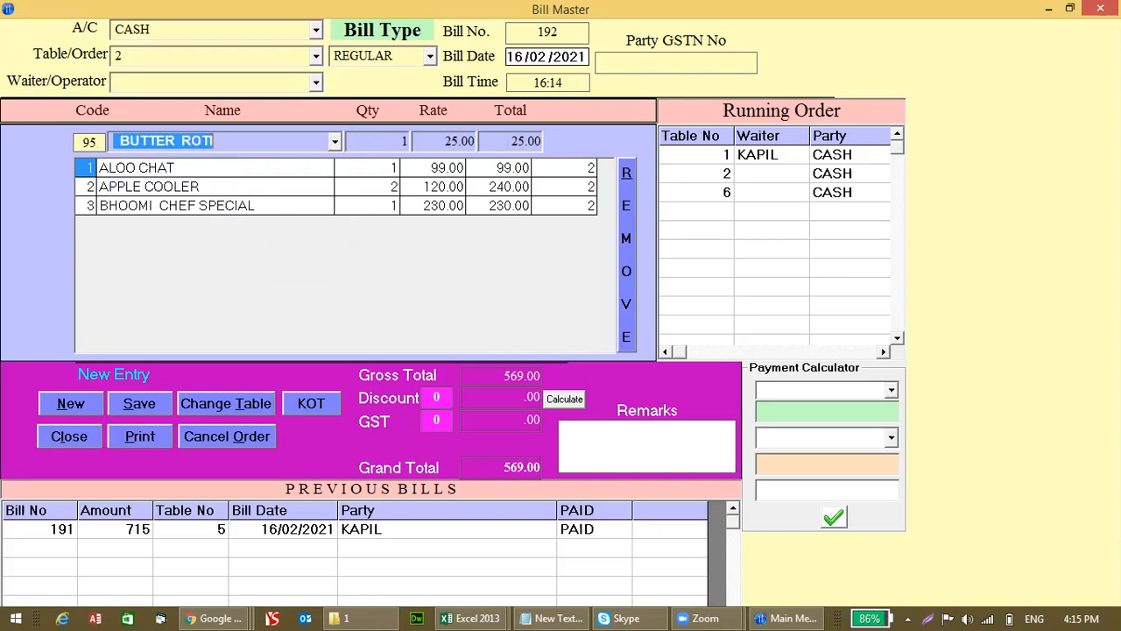
key(Return)
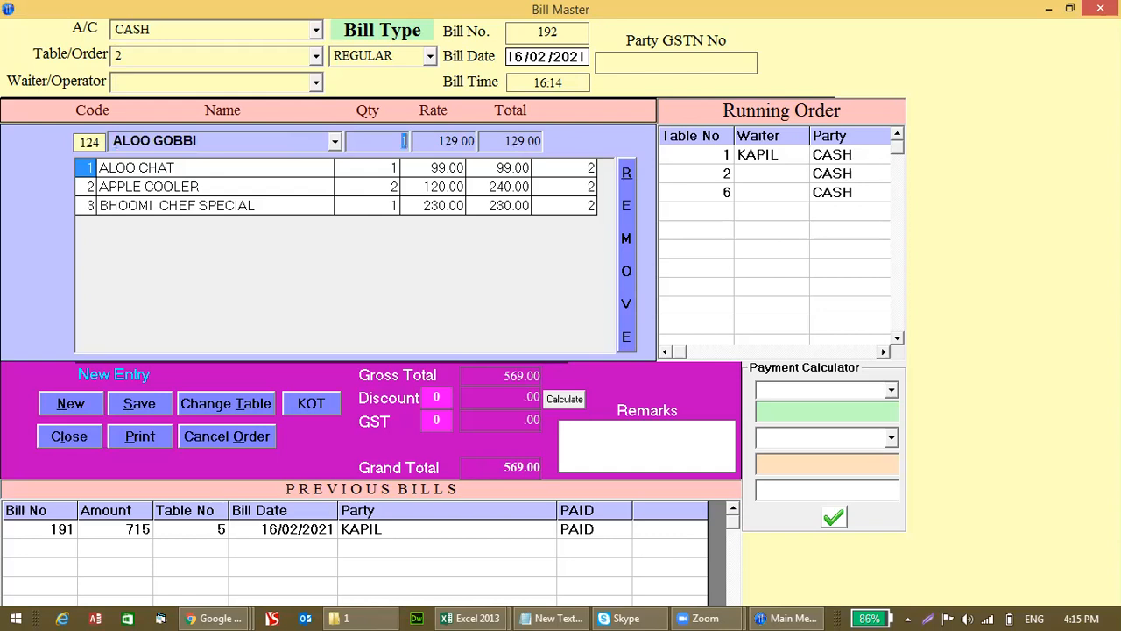
key(Return)
Step: Add KASHMIRI PULAO, bringing the order to 867.00, then clear the form
text(ka)
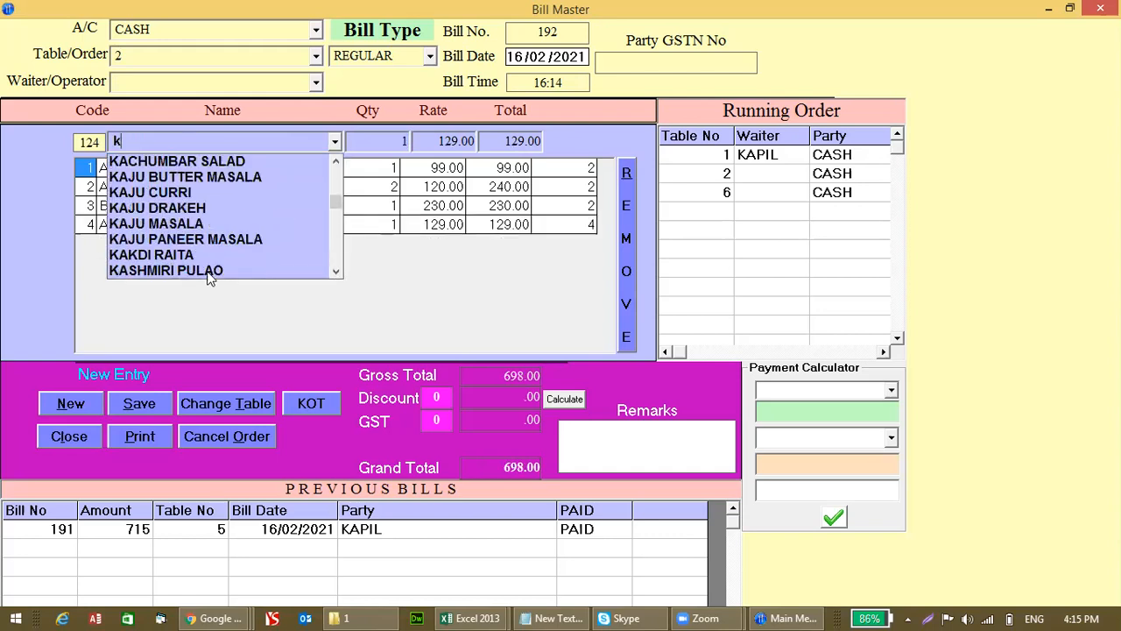
key(Down)
key(Down)
key(Down)
key(Down)
key(Down)
key(Down)
key(Down)
key(Down)
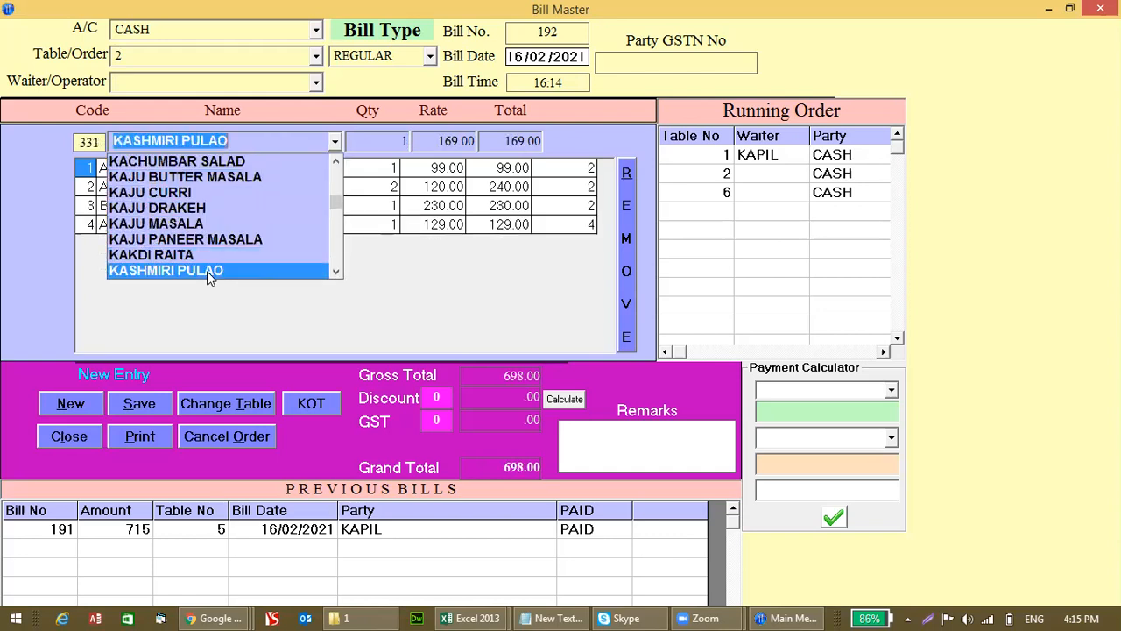
key(Return)
key(Return)
key(Escape)
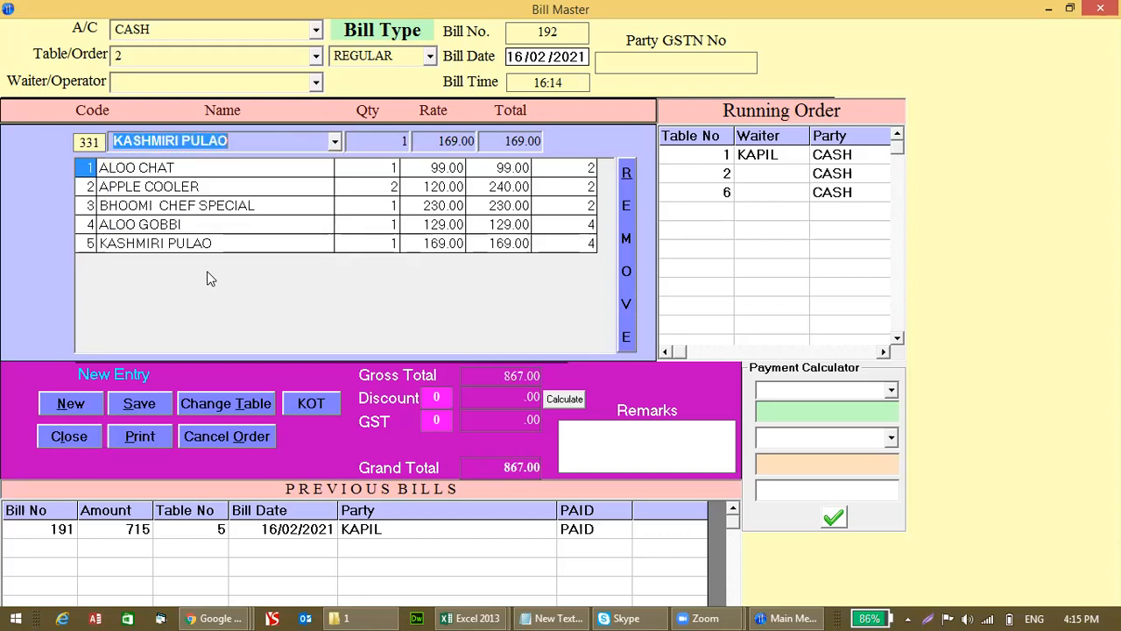
click(71, 405)
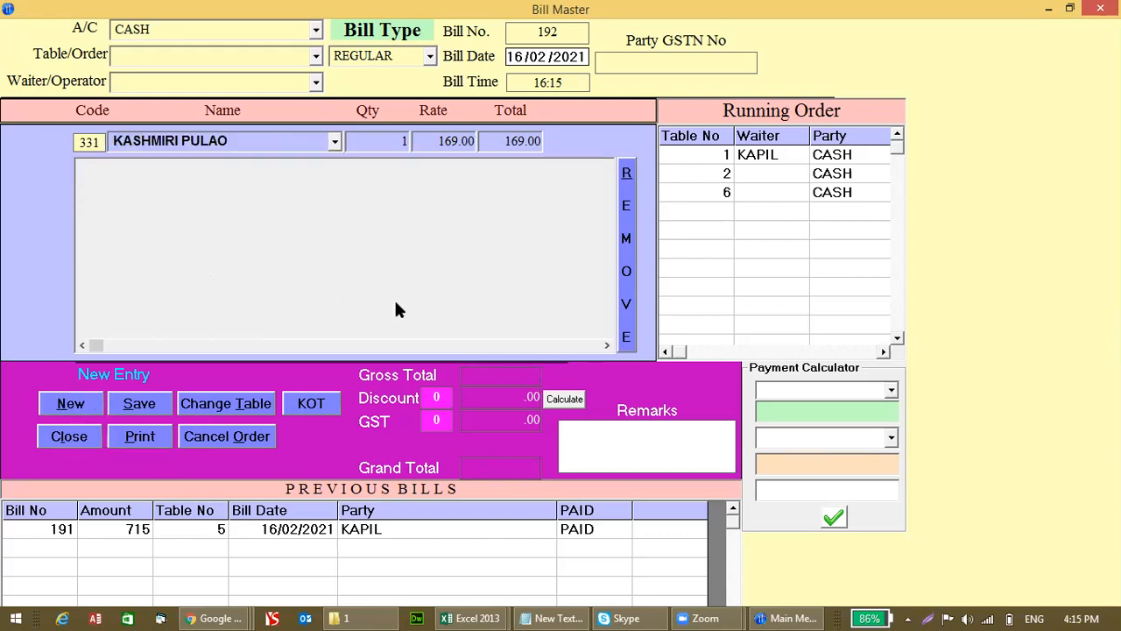
Step: Move table 1's running order to table 5 with Change Table
text(1)
key(Return)
key(Escape)
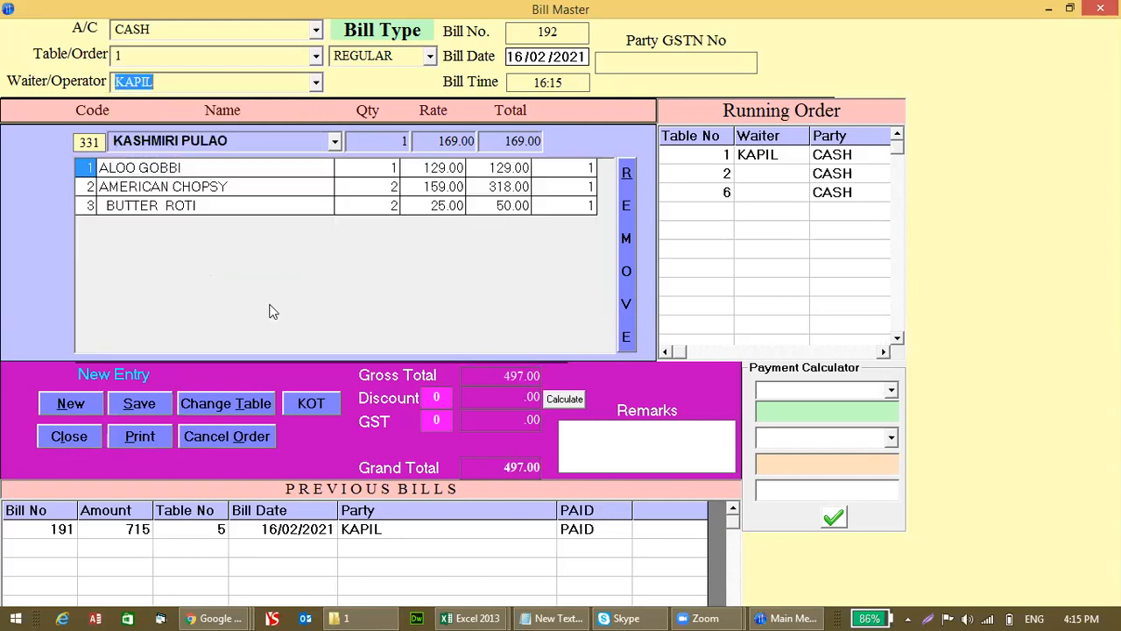
click(214, 411)
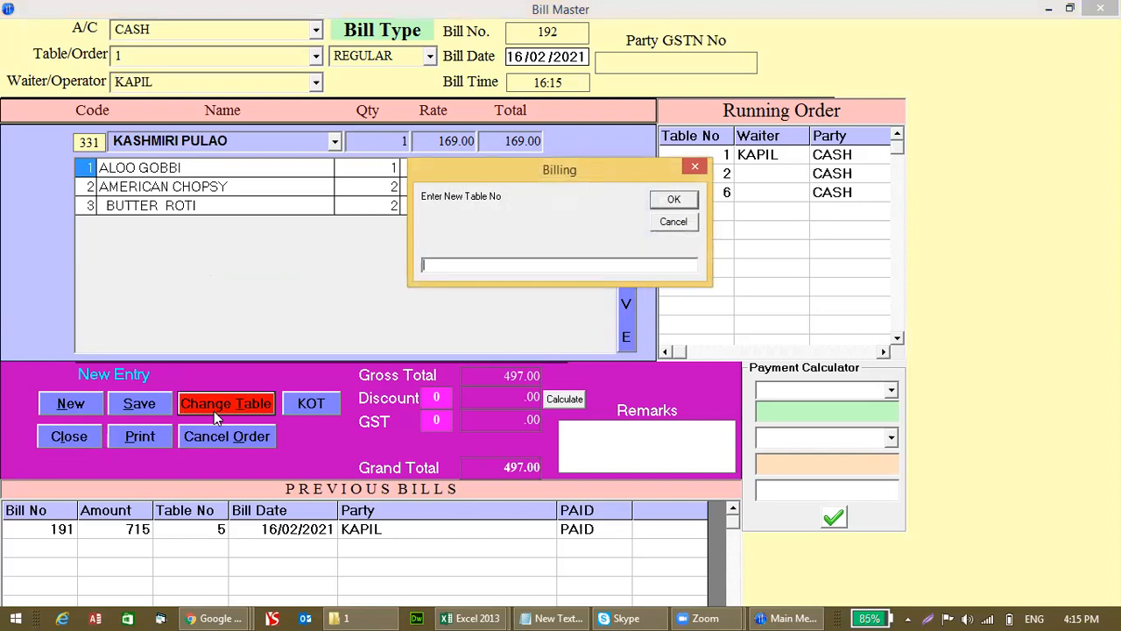
text(5)
key(Return)
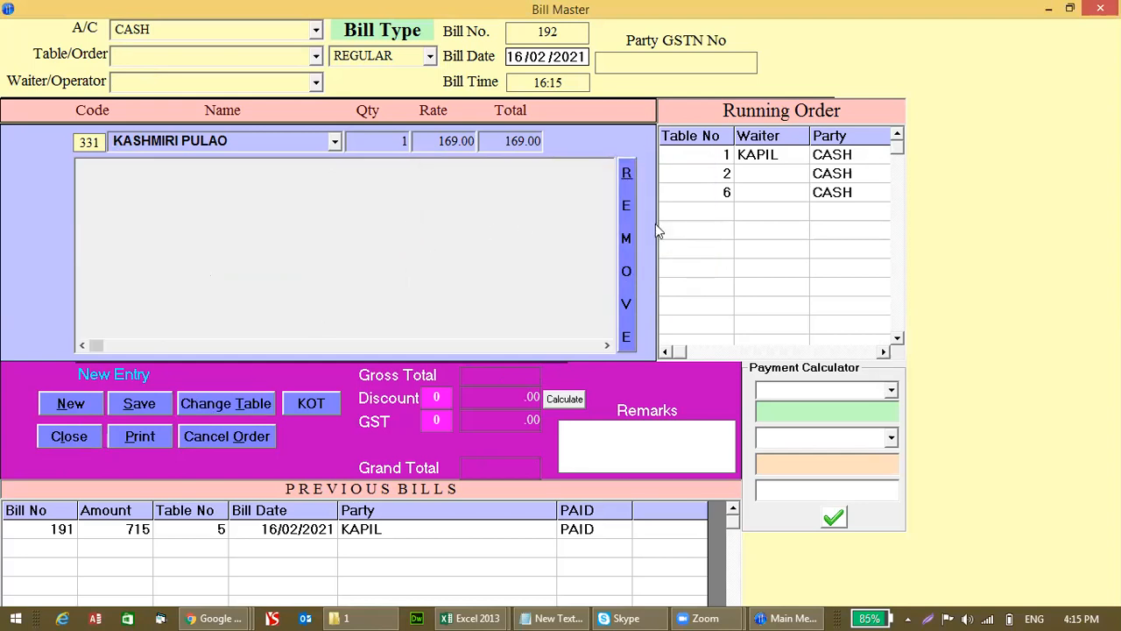
Step: Check the running orders for tables 6, 2 and 1, then close Bill Master
click(711, 189)
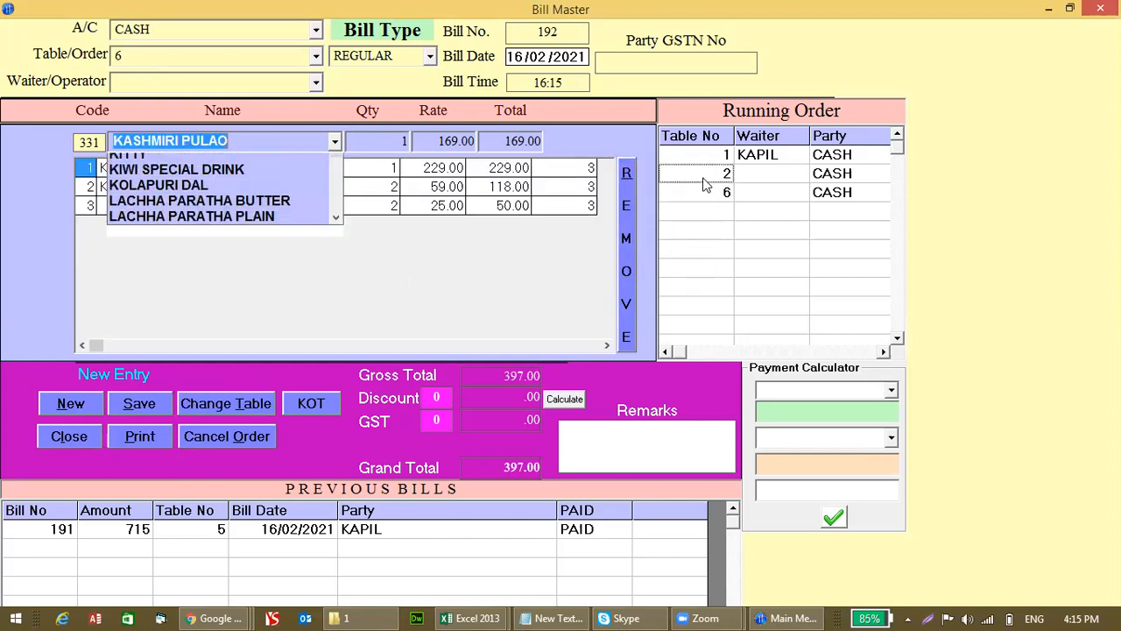
click(706, 172)
click(703, 161)
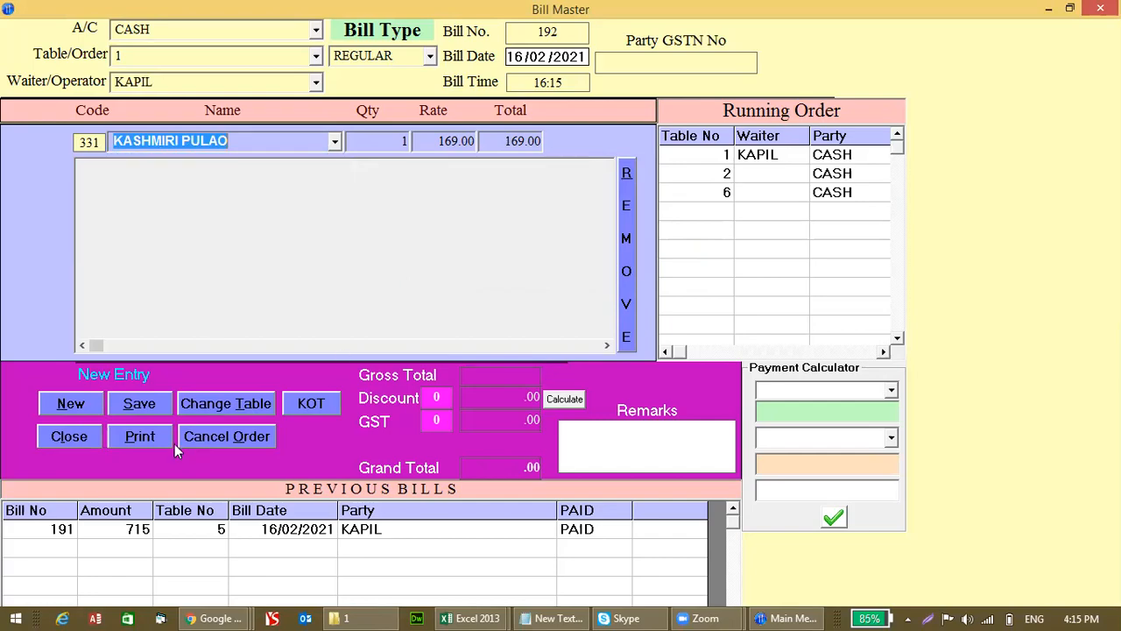
click(81, 436)
click(80, 431)
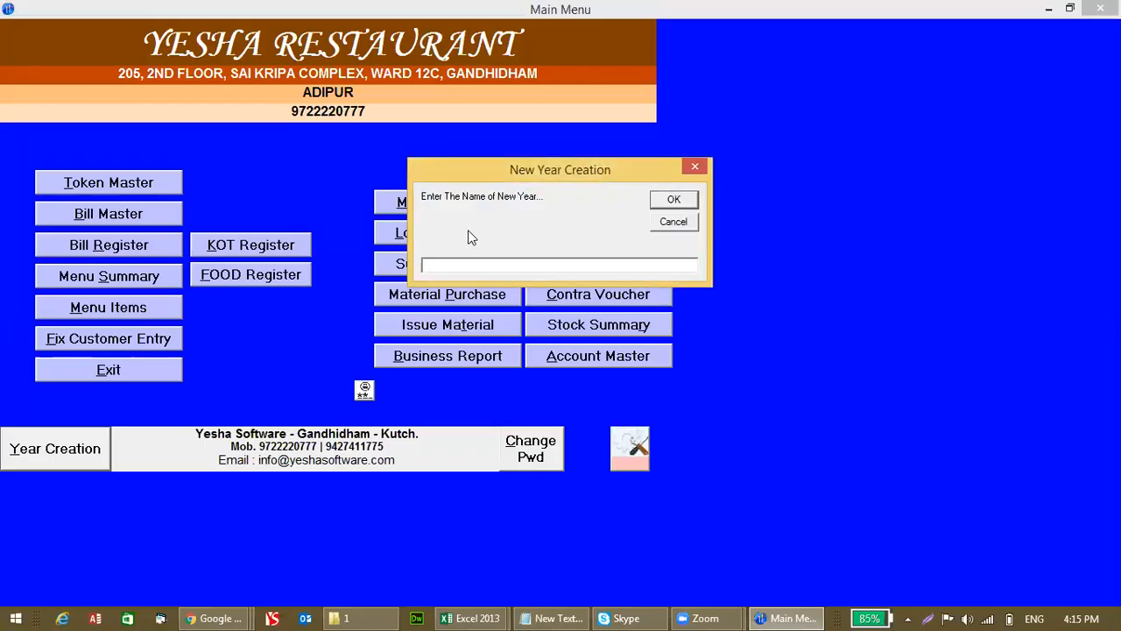
Step: Dismiss the New Year Creation prompt and reopen Bill Master, showing running tables 2, 5 and 6
key(Escape)
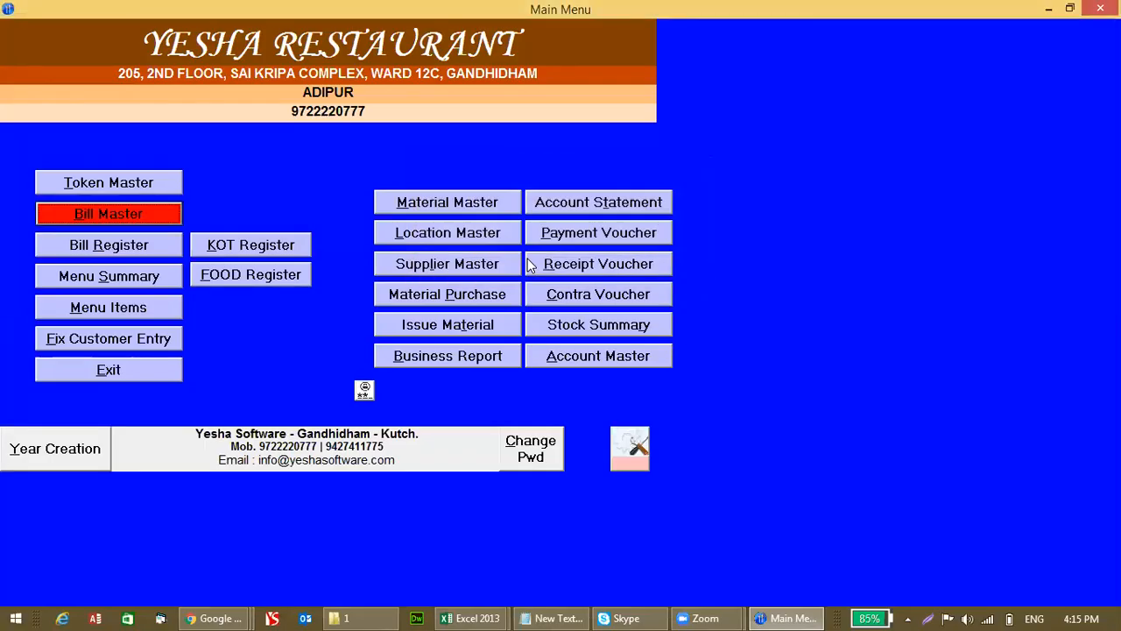
click(154, 226)
click(740, 177)
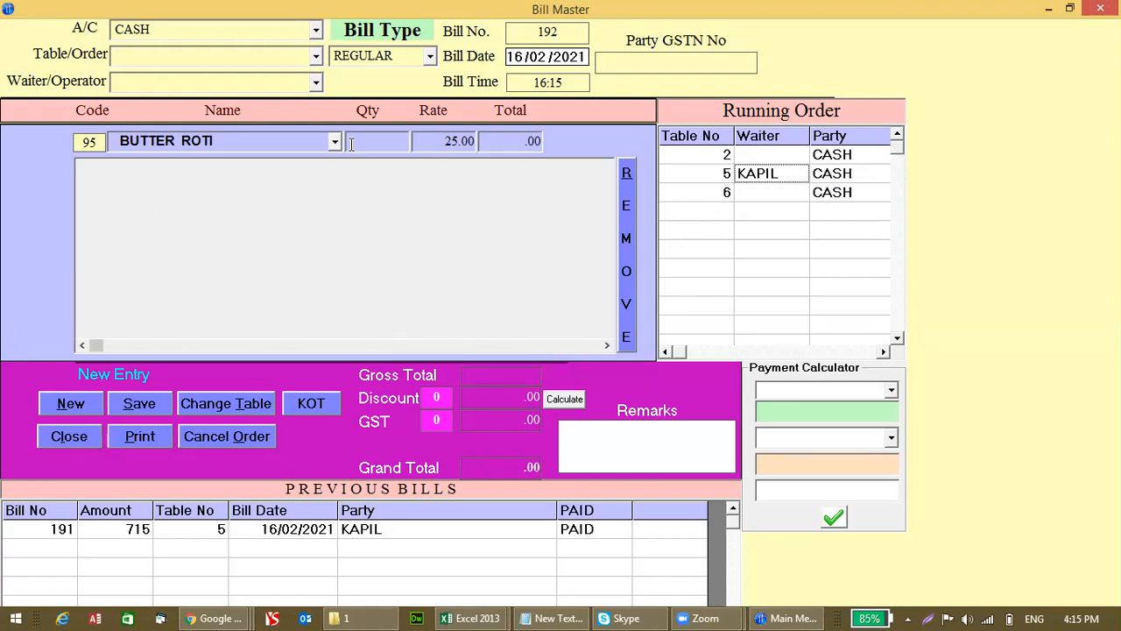
Step: Cancel the running order for table 2, leaving only tables 5 and 6
click(684, 156)
double_click(683, 156)
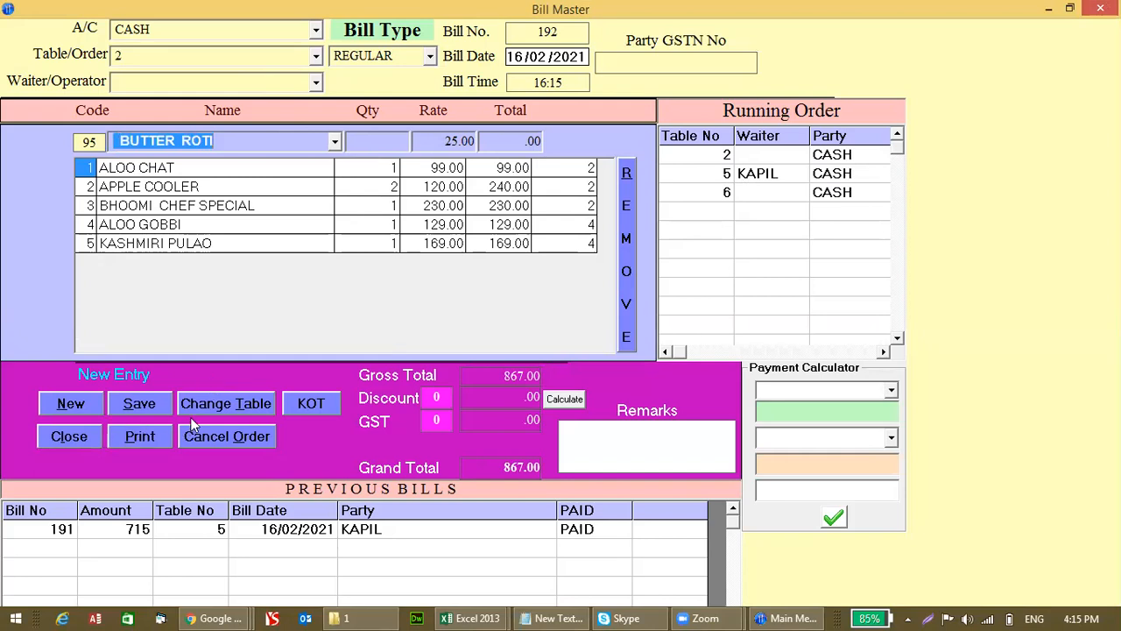
click(214, 441)
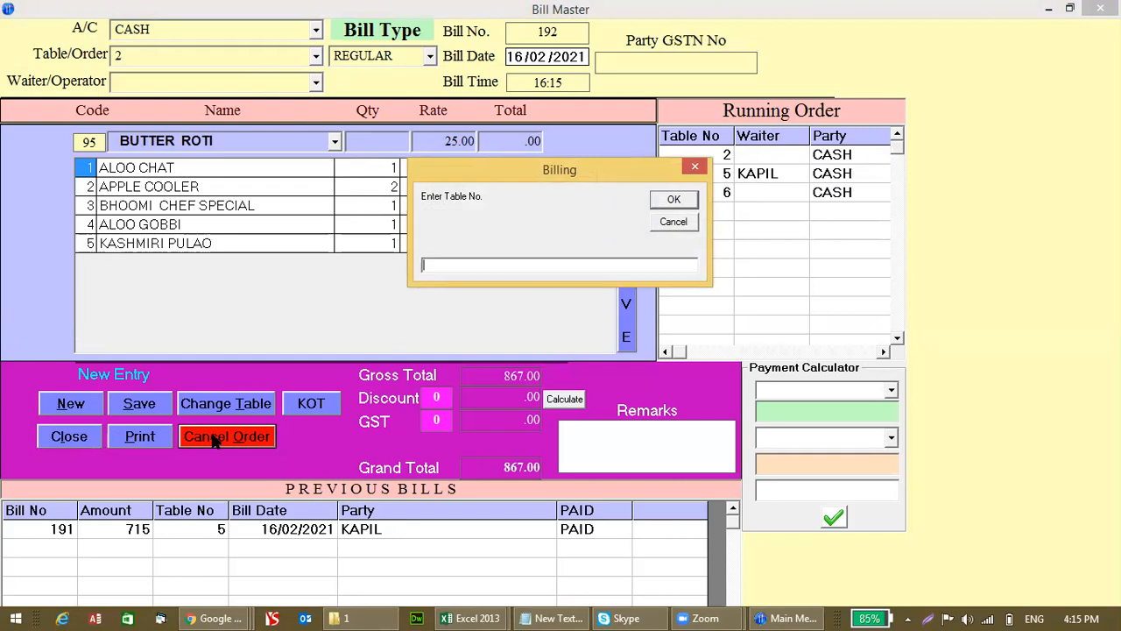
text(2)
key(Return)
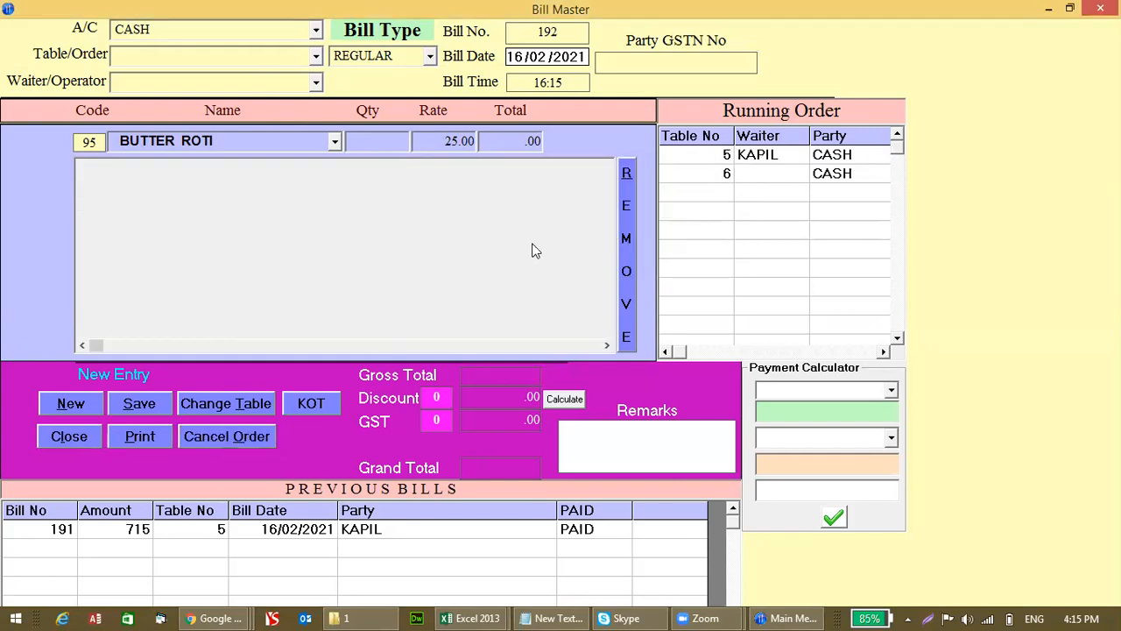
Step: Apply a 77 discount amount to table 6's bill, cutting the grand total from 397.00 to 320.00
click(699, 174)
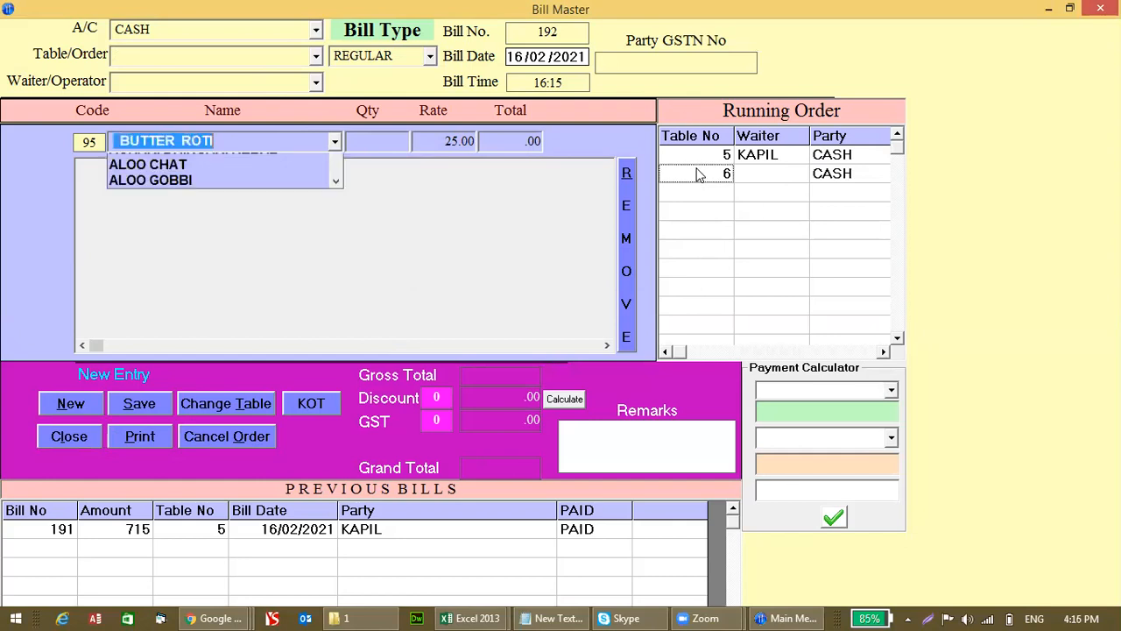
click(451, 397)
text(5)
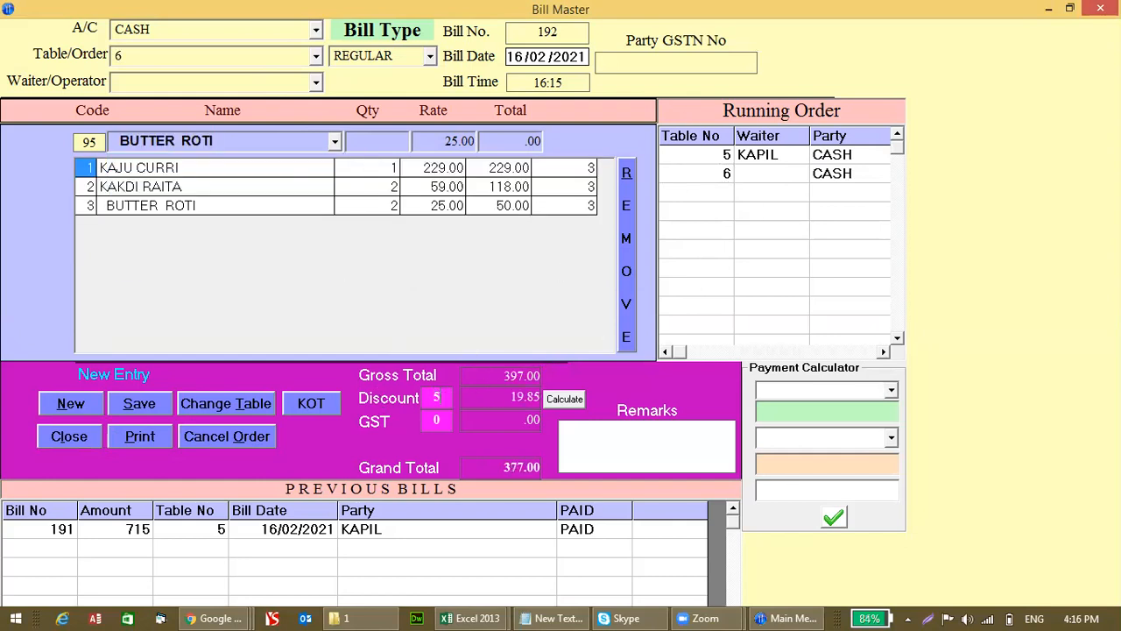
click(554, 402)
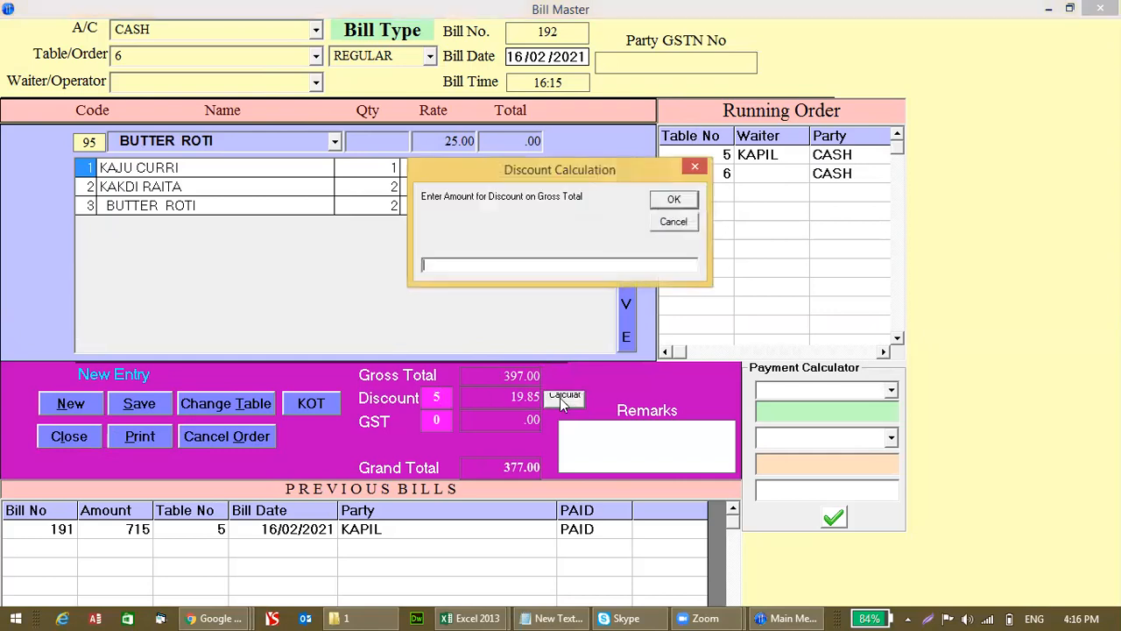
text(5)
key(BackSpace)
text(77)
key(Return)
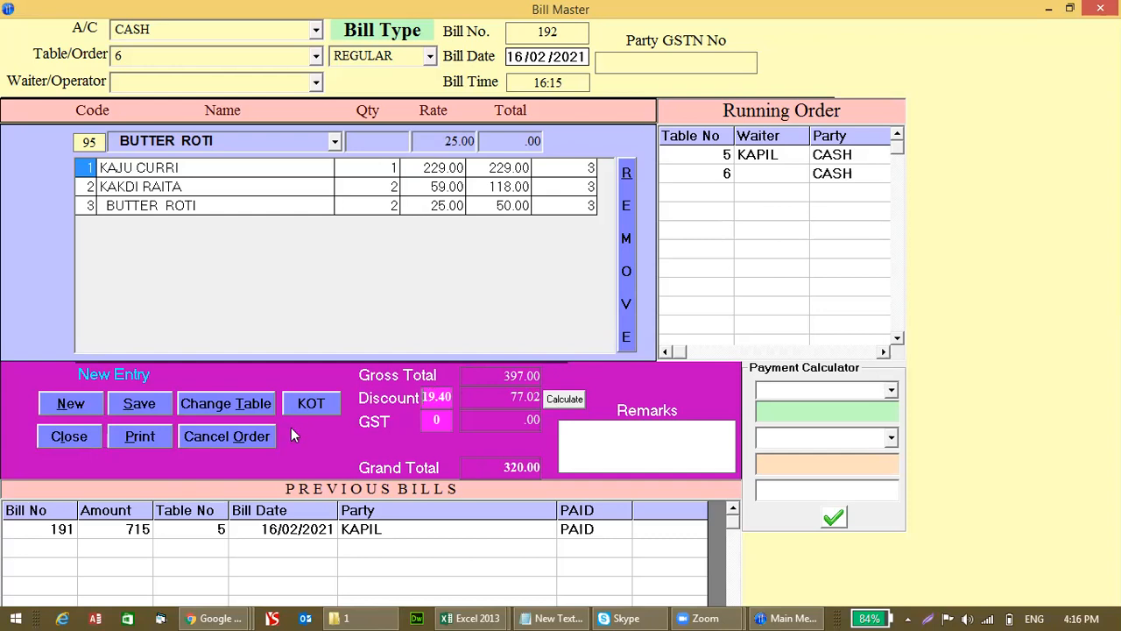
Step: Save table 6's bill as bill 192 without printing and select it in Previous Bills
click(141, 405)
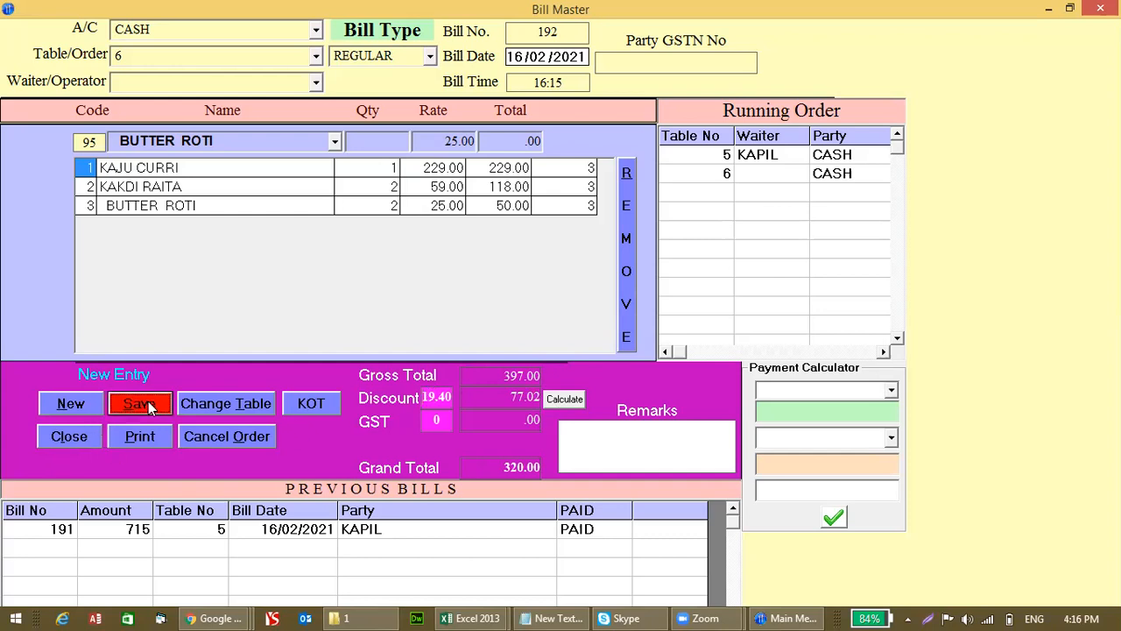
click(614, 363)
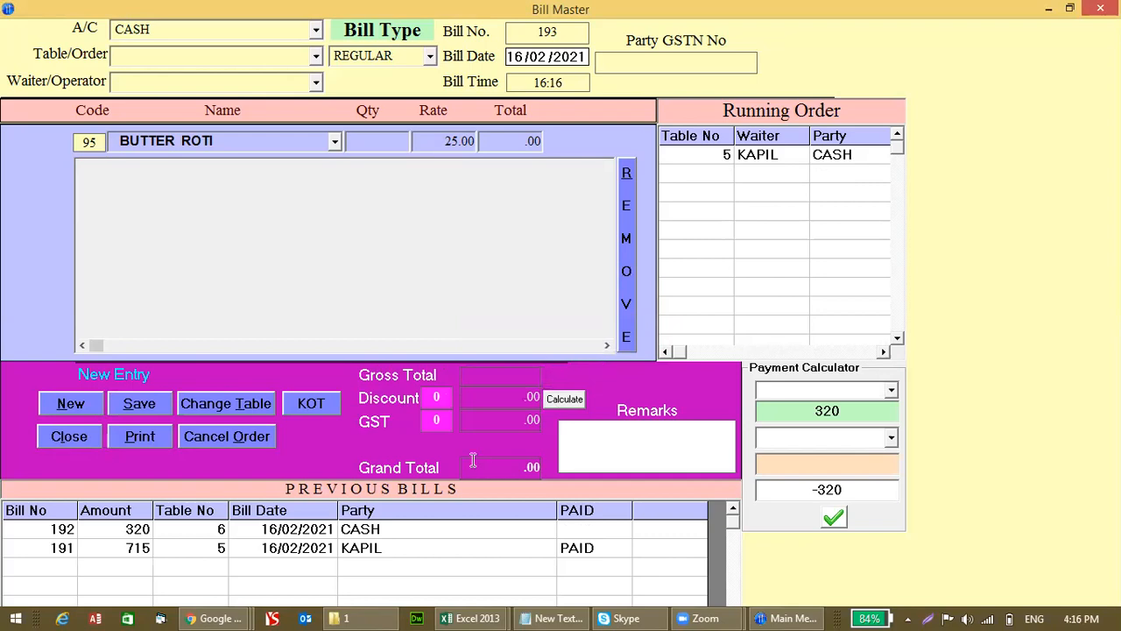
click(349, 531)
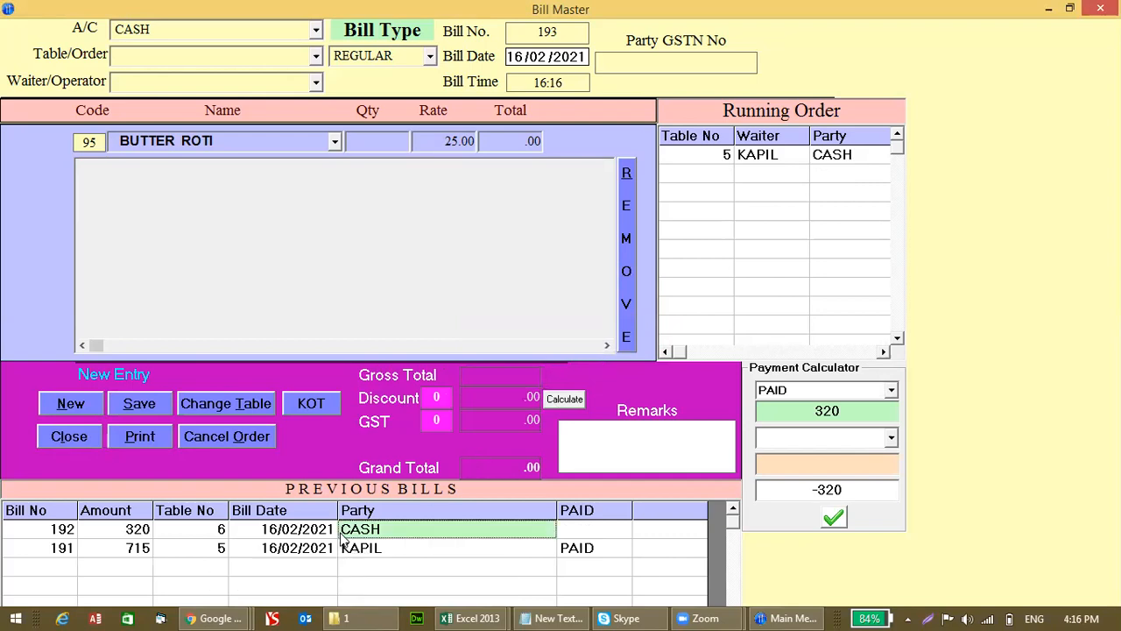
Step: Record bill 192 as PAID with payment mode CASH
click(798, 442)
click(788, 459)
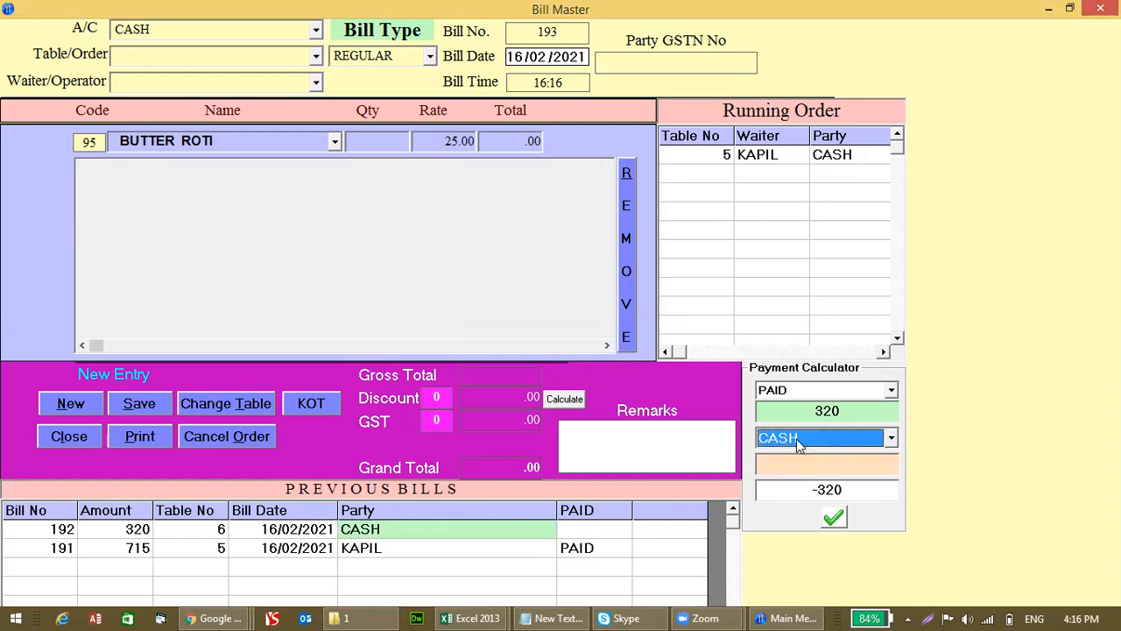
text(50)
key(BackSpace)
key(BackSpace)
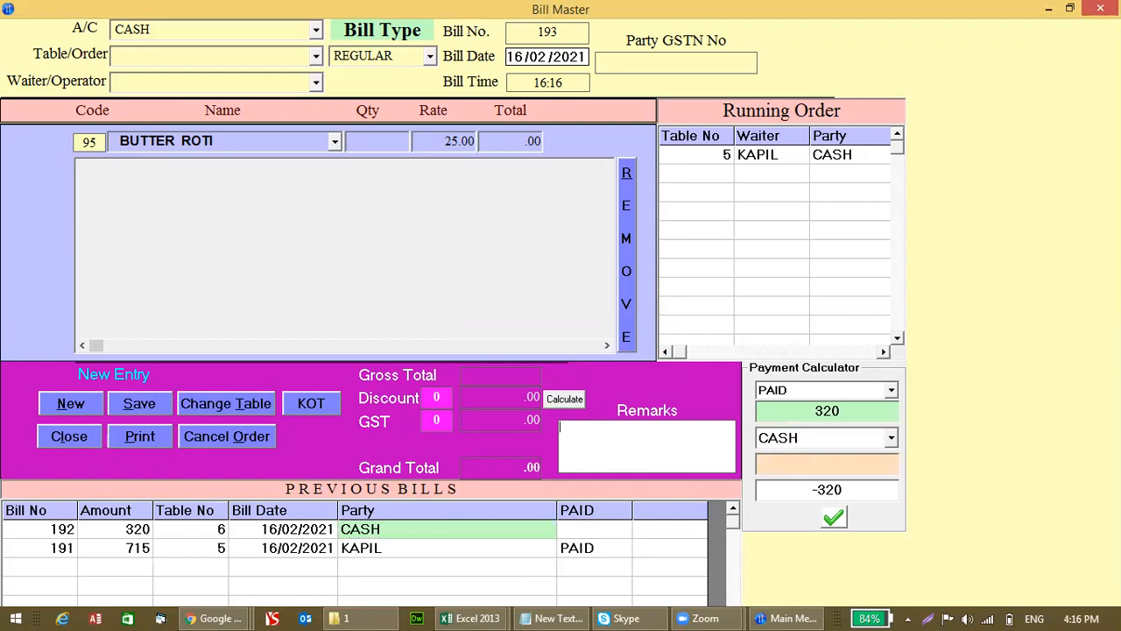
text(500)
click(836, 520)
click(640, 62)
click(430, 58)
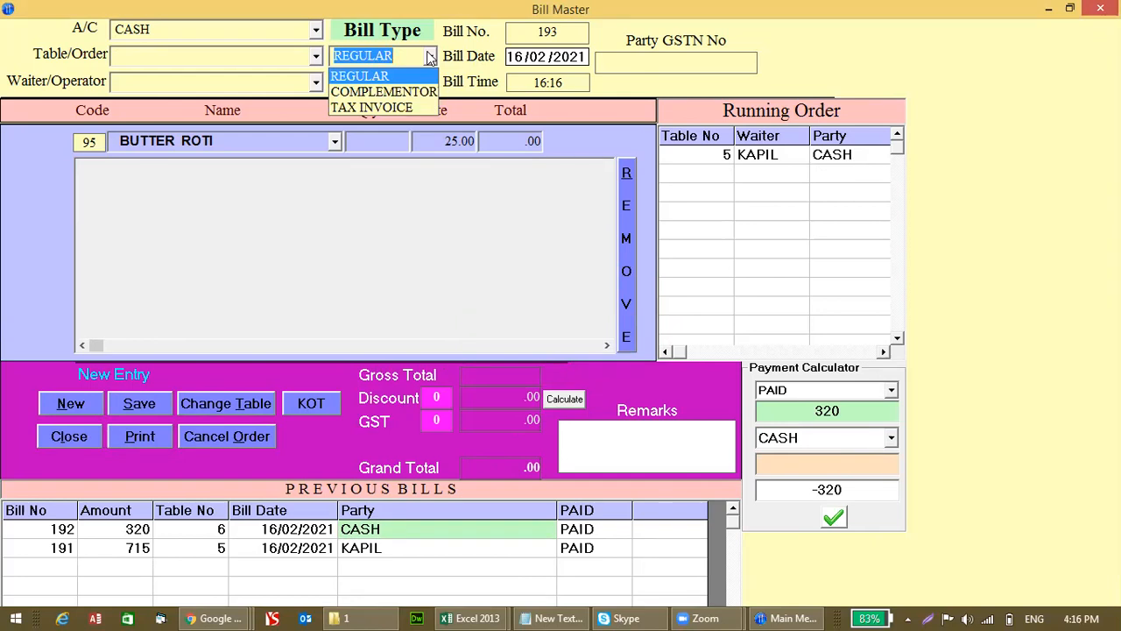
Step: Switch the bill type to TAX INVOICE, then to COMPLEMENTORY
click(418, 109)
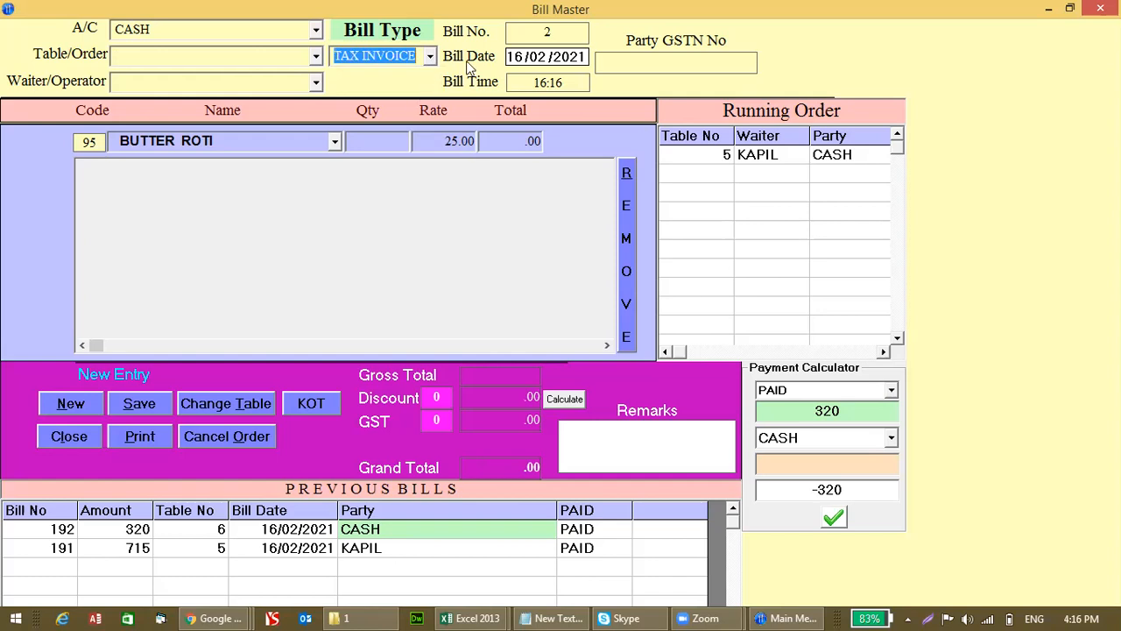
click(533, 36)
click(419, 56)
click(431, 61)
click(421, 92)
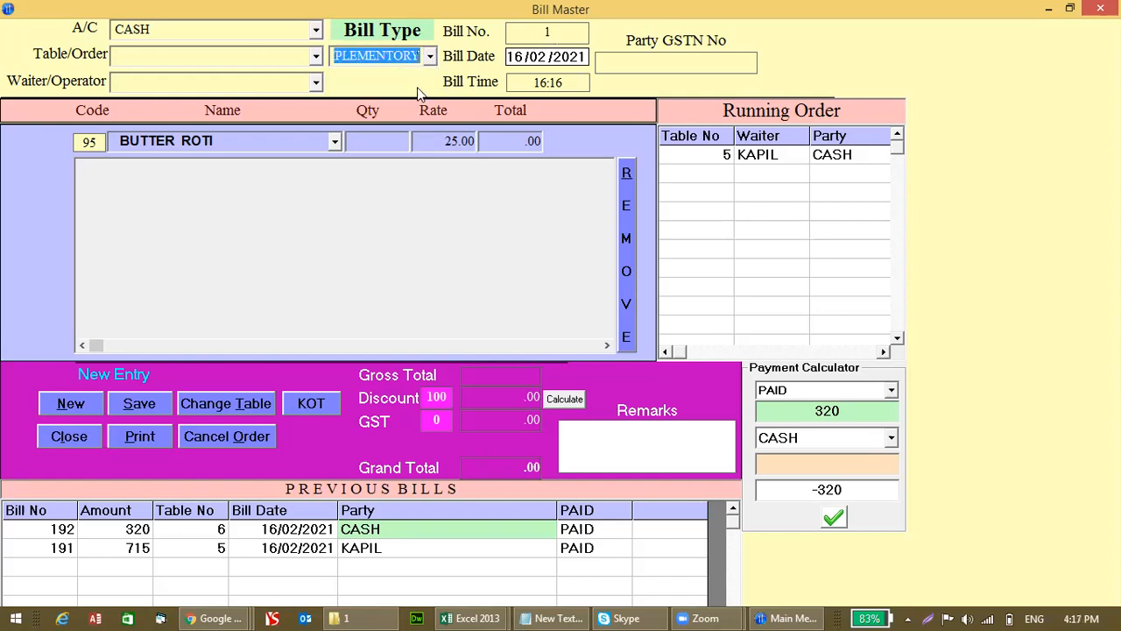
Step: Check the complimentary bill's 100 discount and bill number 1, then close the bill screen
click(431, 396)
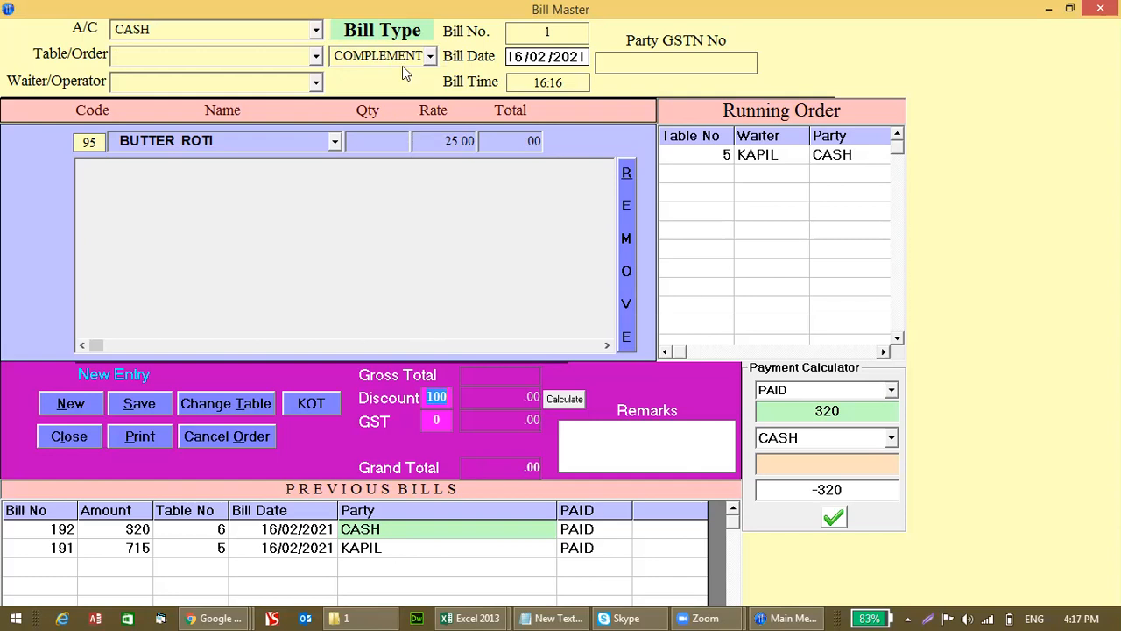
click(545, 32)
double_click(547, 31)
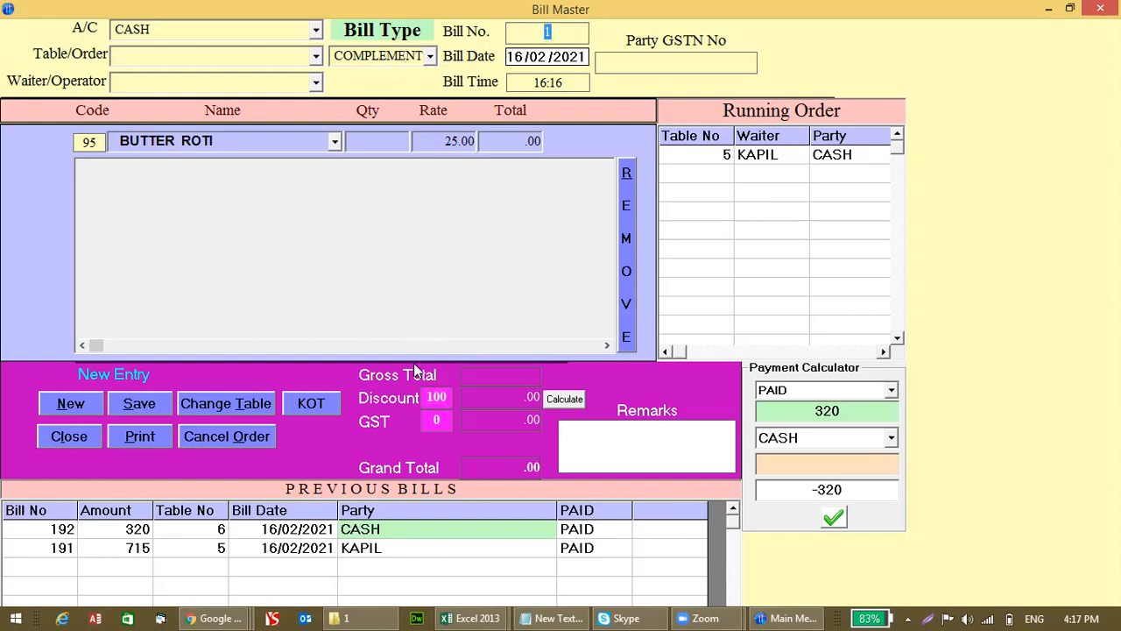
click(429, 396)
click(69, 437)
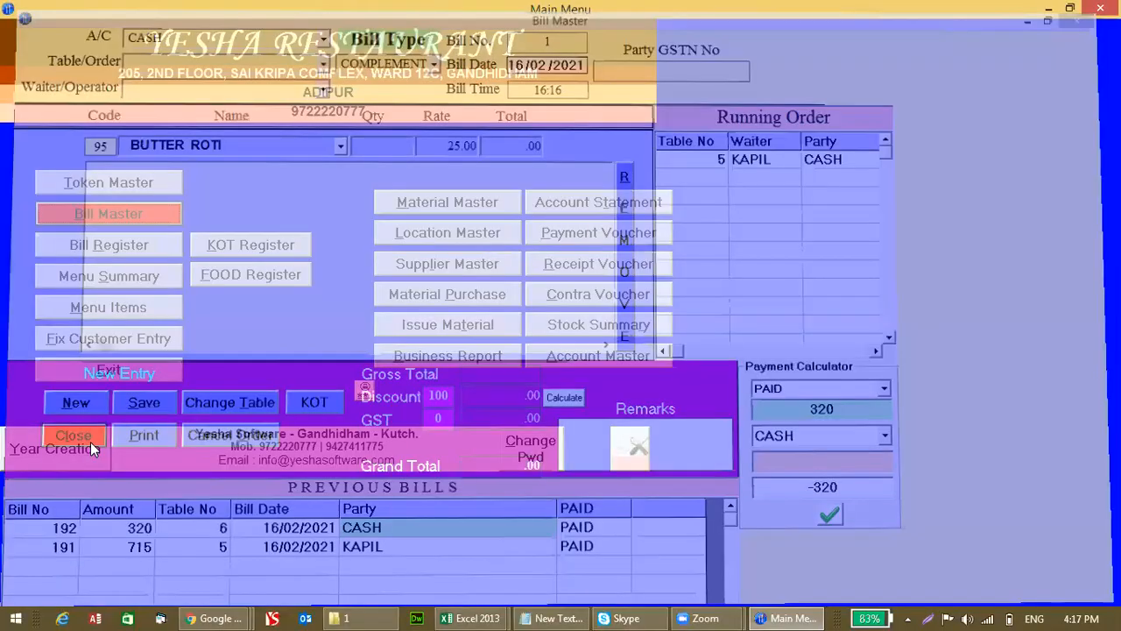
Step: Open the Bill Register with the admin password, then dismiss it
click(111, 249)
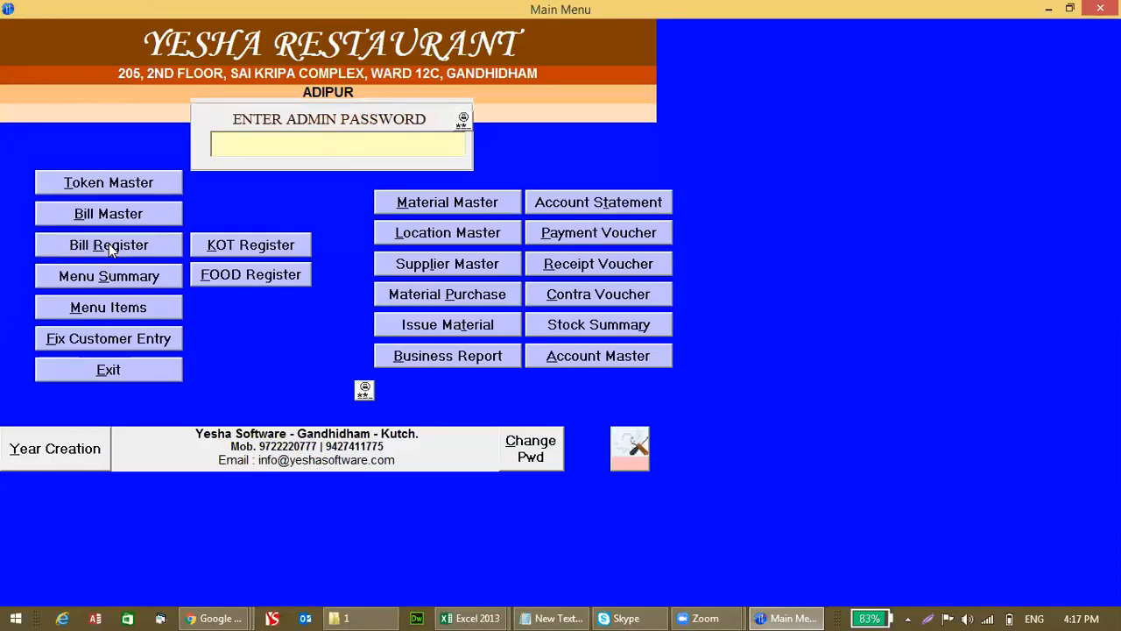
text(****)
key(Return)
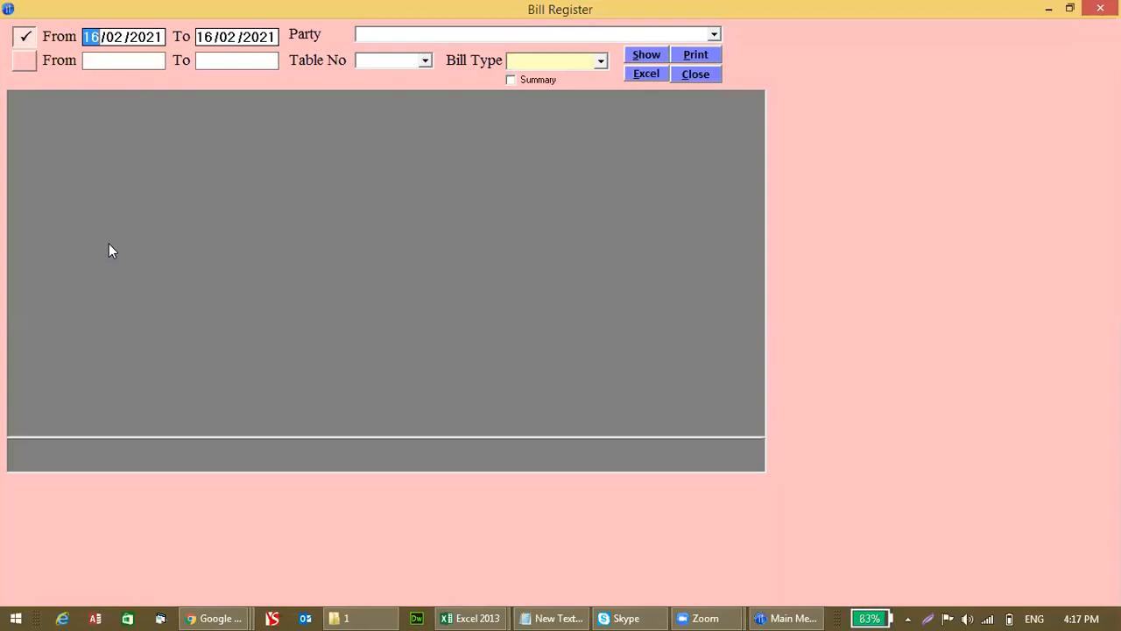
key(Escape)
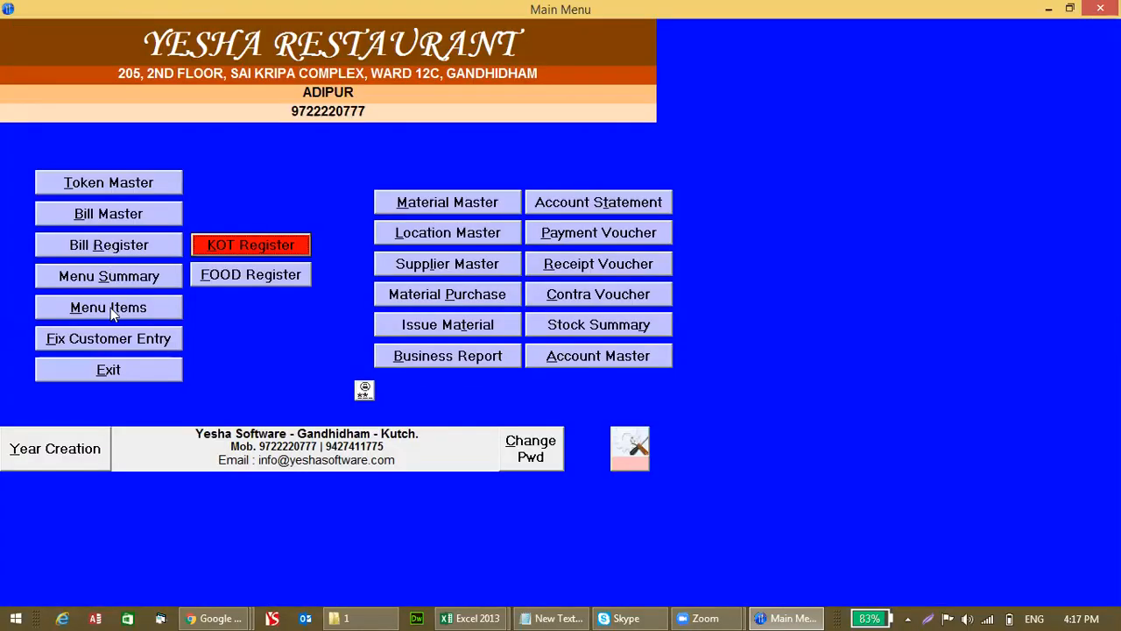
Step: Reopen the Bill Register, widen the Time column, review bills 191 and 192, and close it
click(116, 249)
text(****)
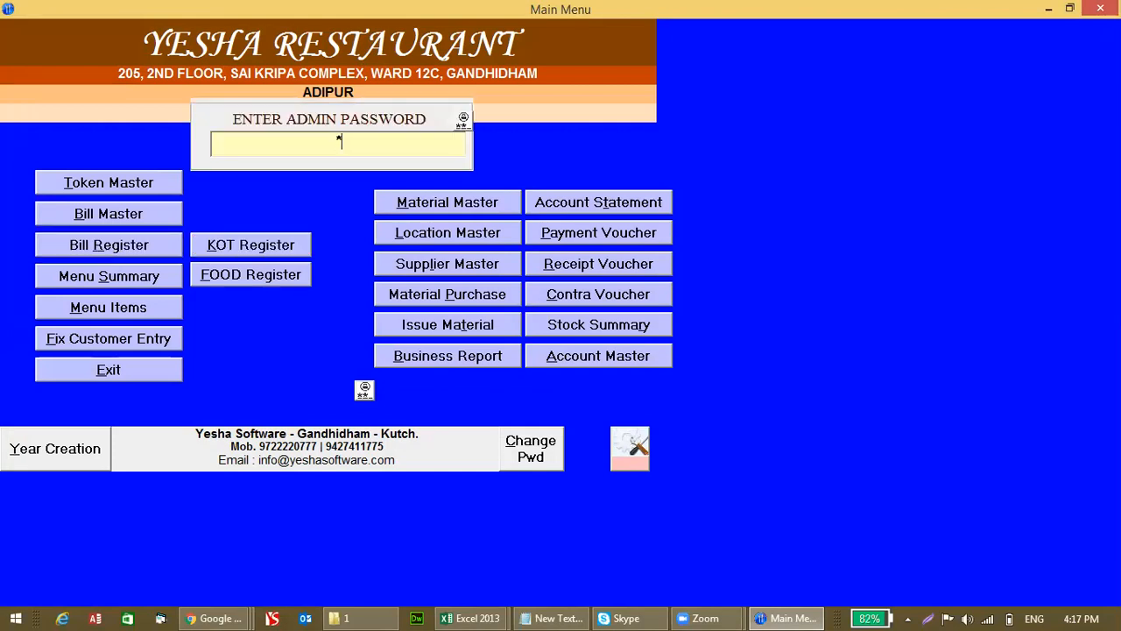
key(Return)
key(Return)
key(Return)
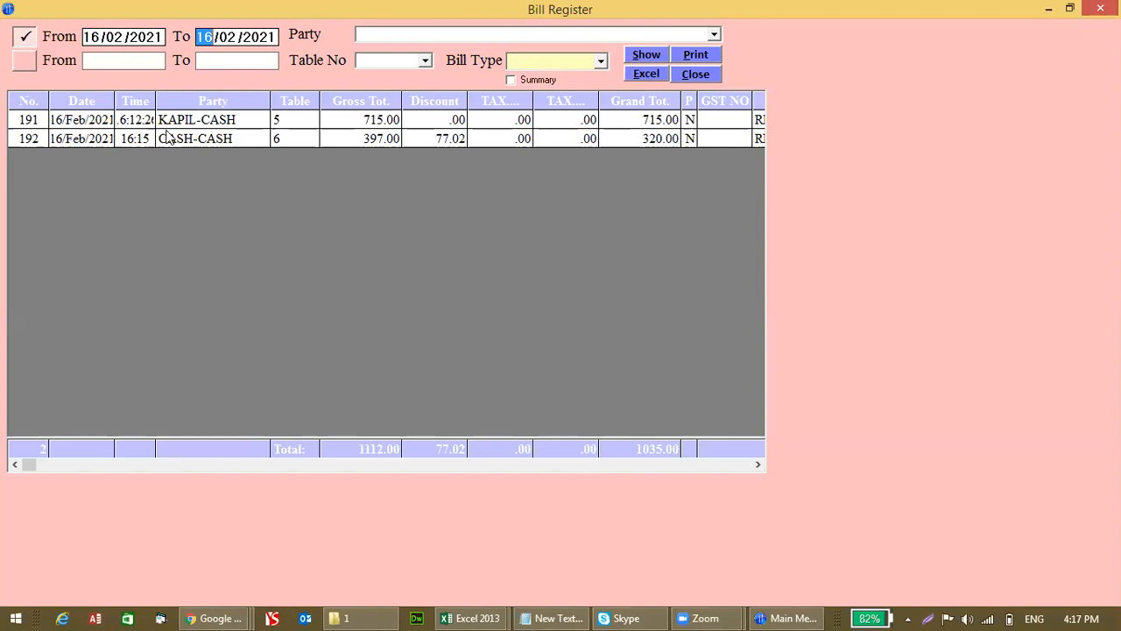
click(162, 101)
mouse_move(162, 101)
mouse_down()
mouse_move(182, 101)
mouse_move(146, 103)
mouse_up()
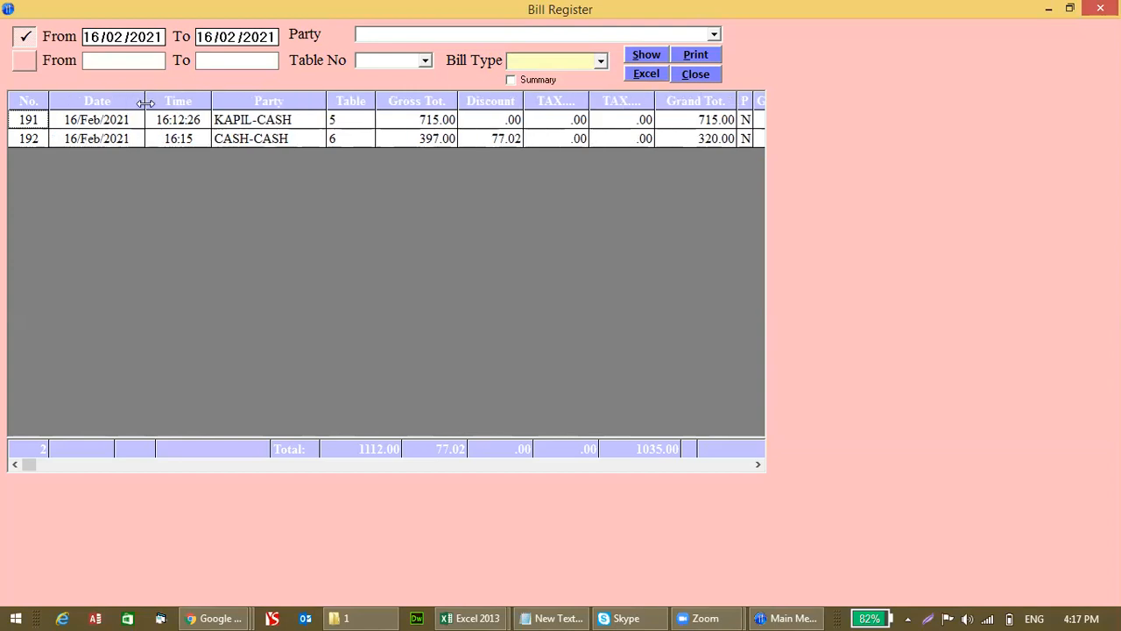
click(177, 138)
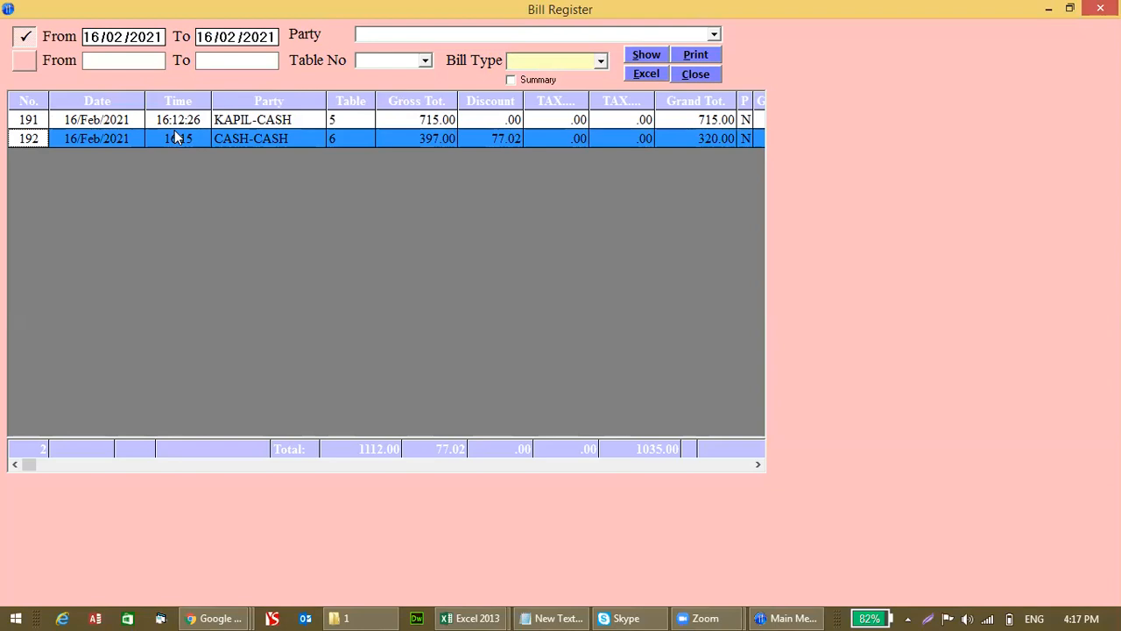
key(alt+s)
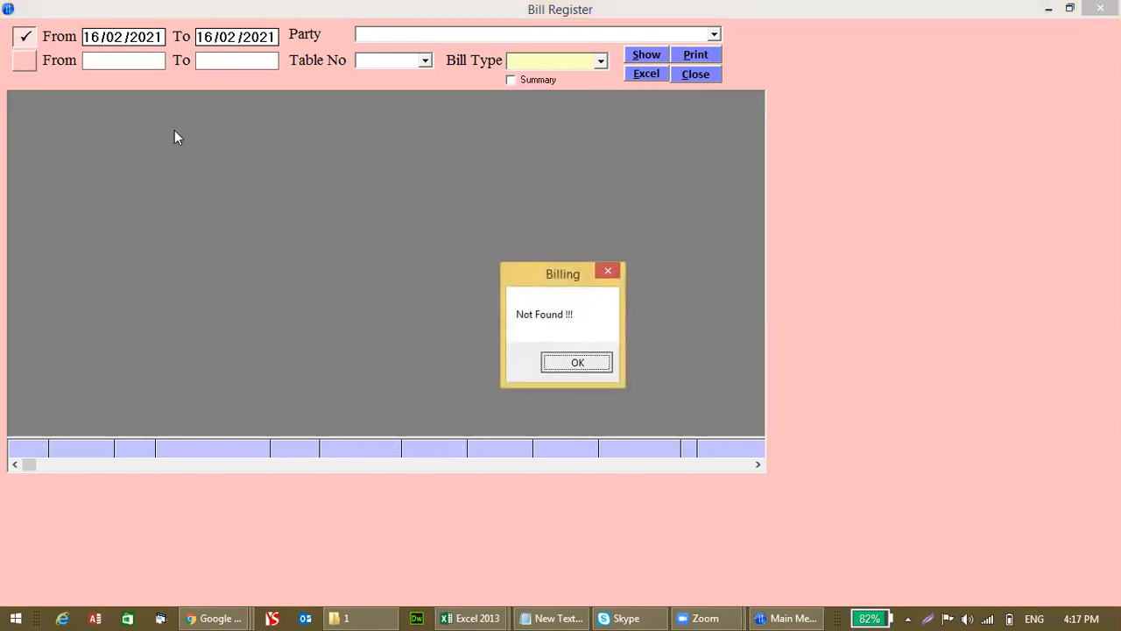
key(Return)
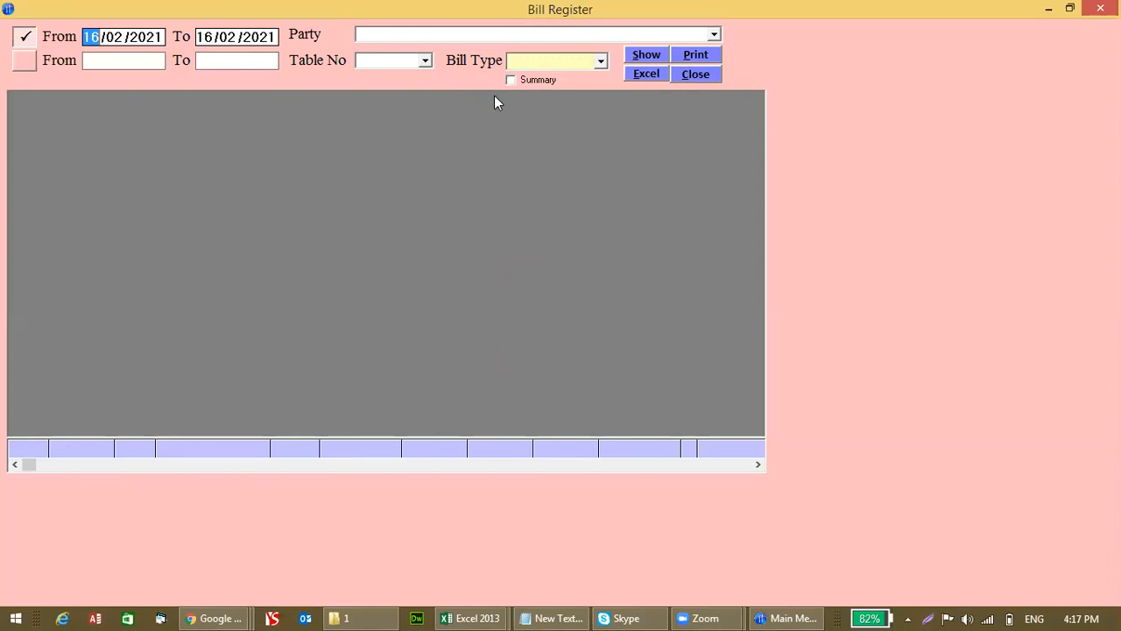
click(682, 72)
click(694, 74)
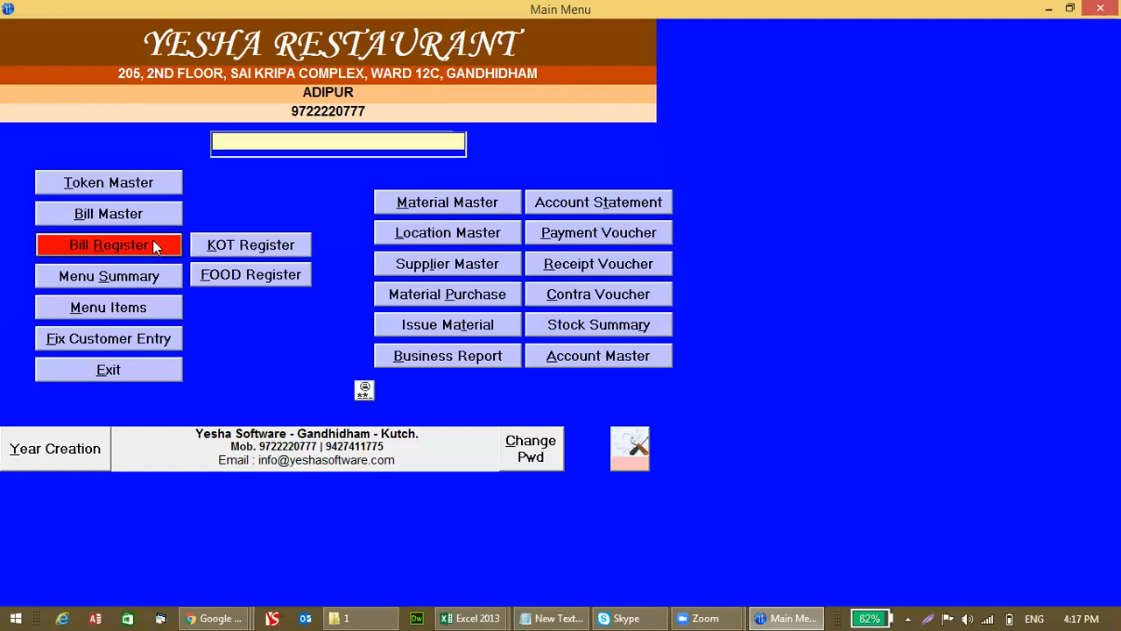
Step: Filter the Bill Register to REGULAR bills, show them, and close the register
click(153, 246)
text(****)
key(Return)
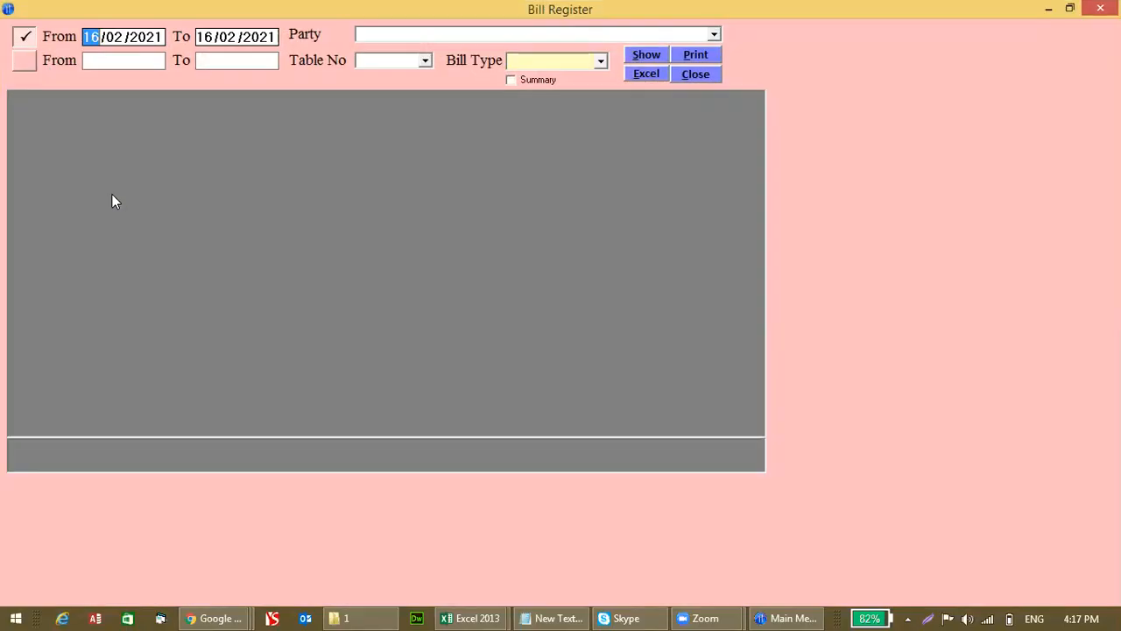
click(389, 37)
click(388, 35)
click(394, 61)
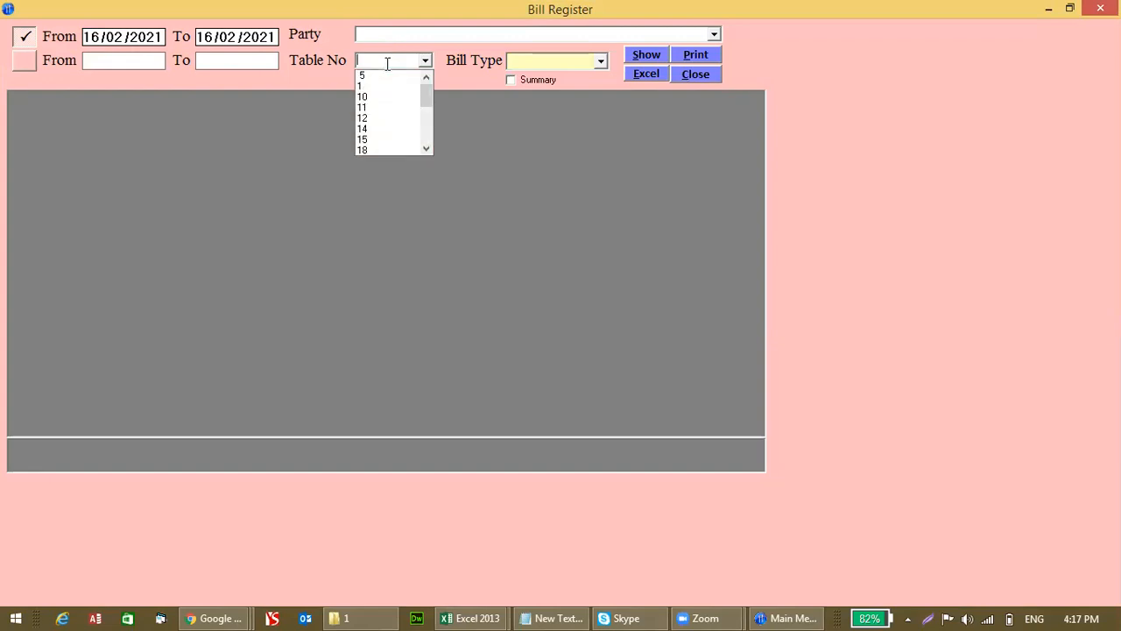
click(550, 56)
click(600, 62)
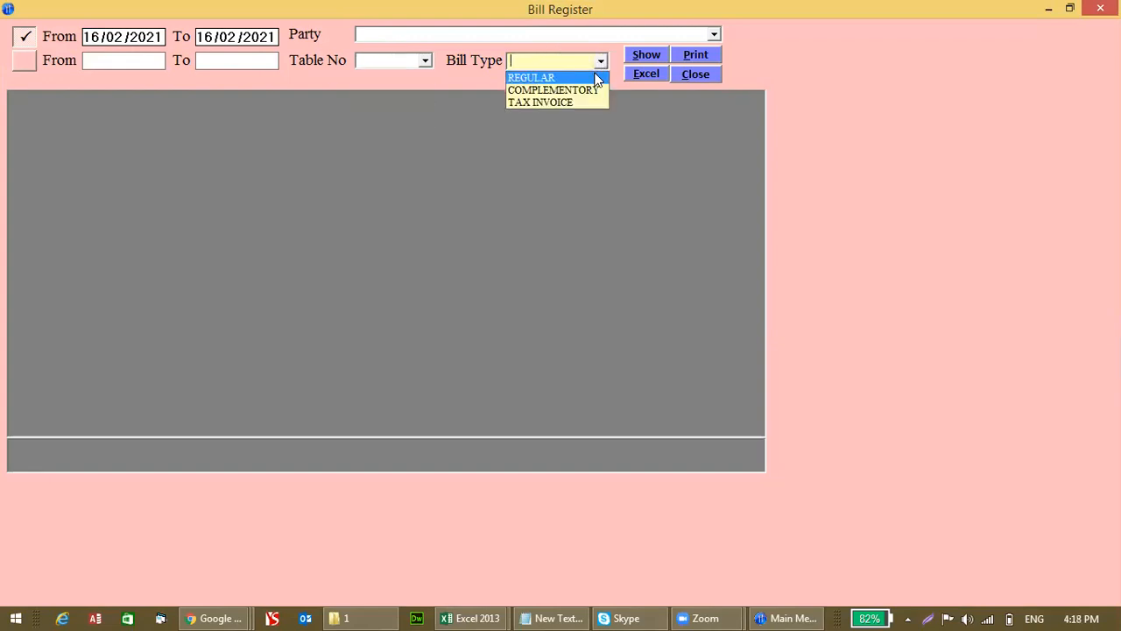
click(596, 78)
click(646, 55)
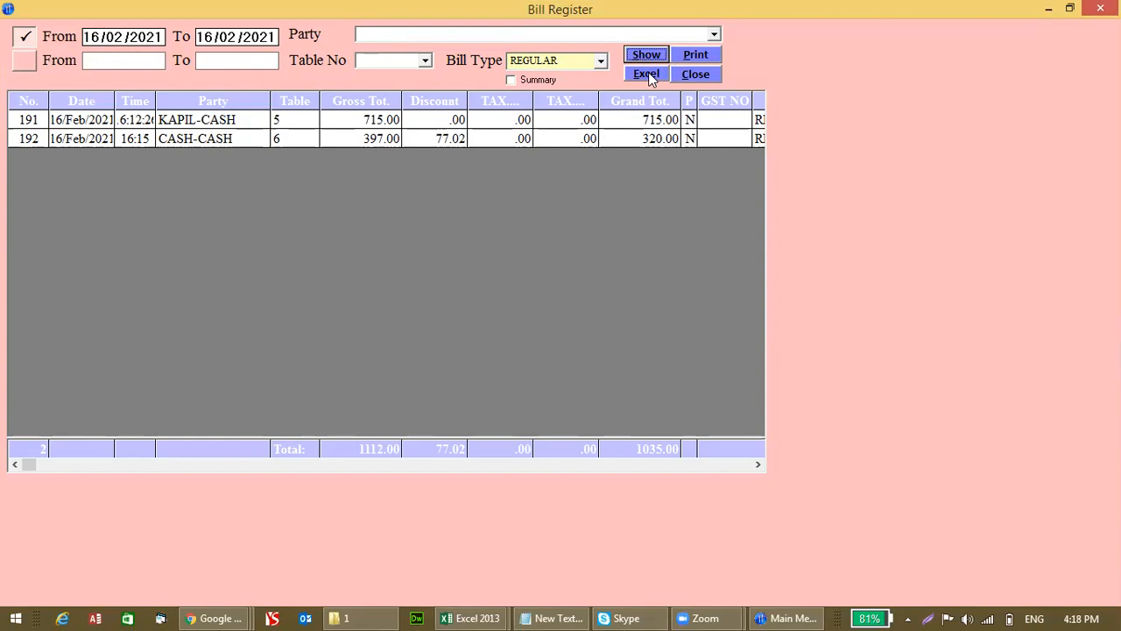
click(694, 74)
Step: Open the Menu Summary report with the admin password
click(145, 272)
text(****)
key(Return)
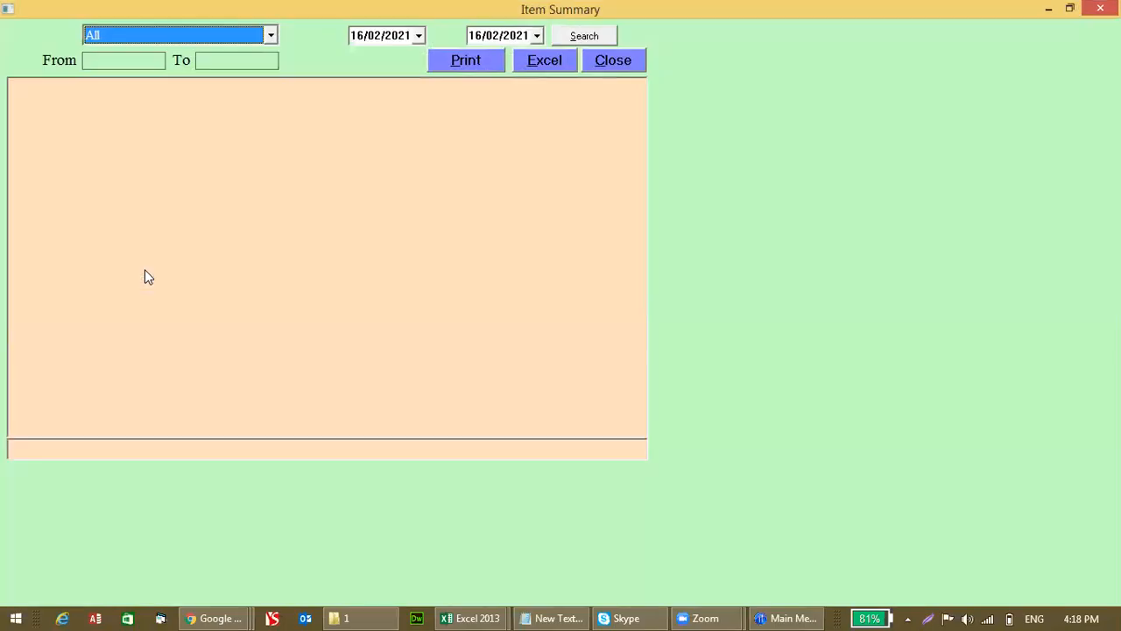
Step: Run the Item Summary for items 1 to 100 (867 items, 67176.00), then close it
key(Tab)
text(100)
key(Return)
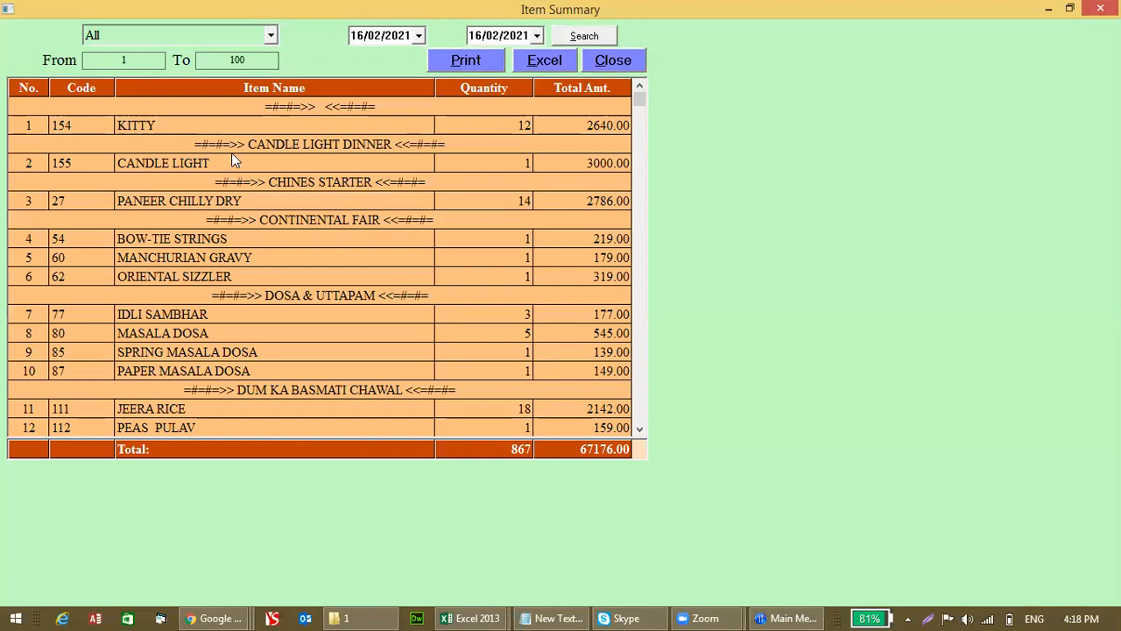
scroll(640, 137, down, 5)
scroll(640, 136, up, 5)
click(640, 429)
drag(640, 428, 639, 429)
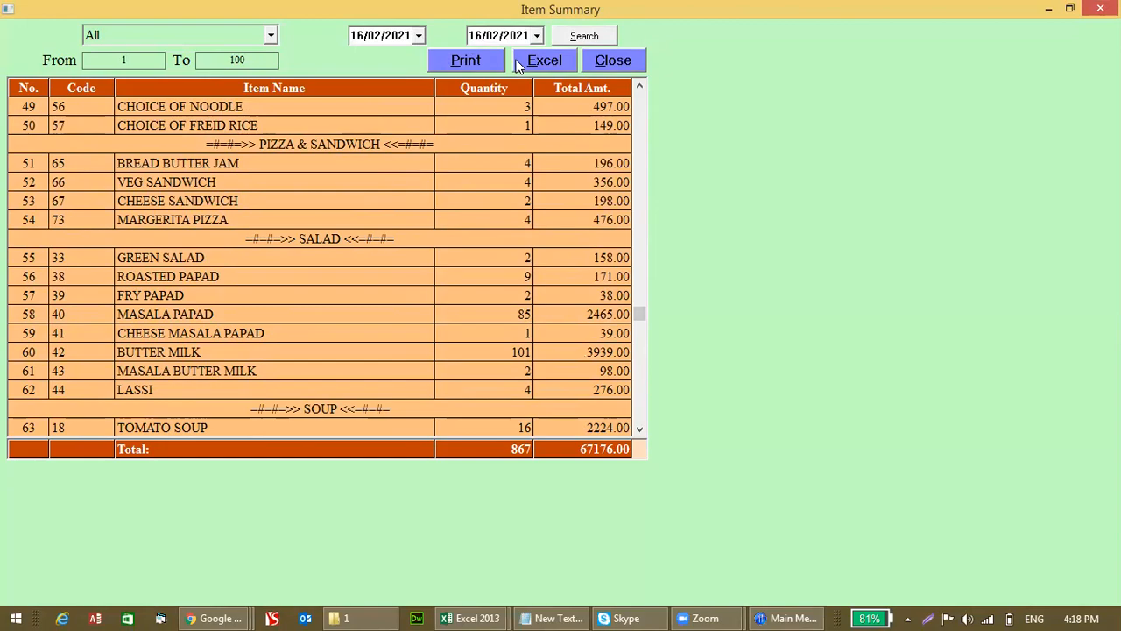
click(592, 65)
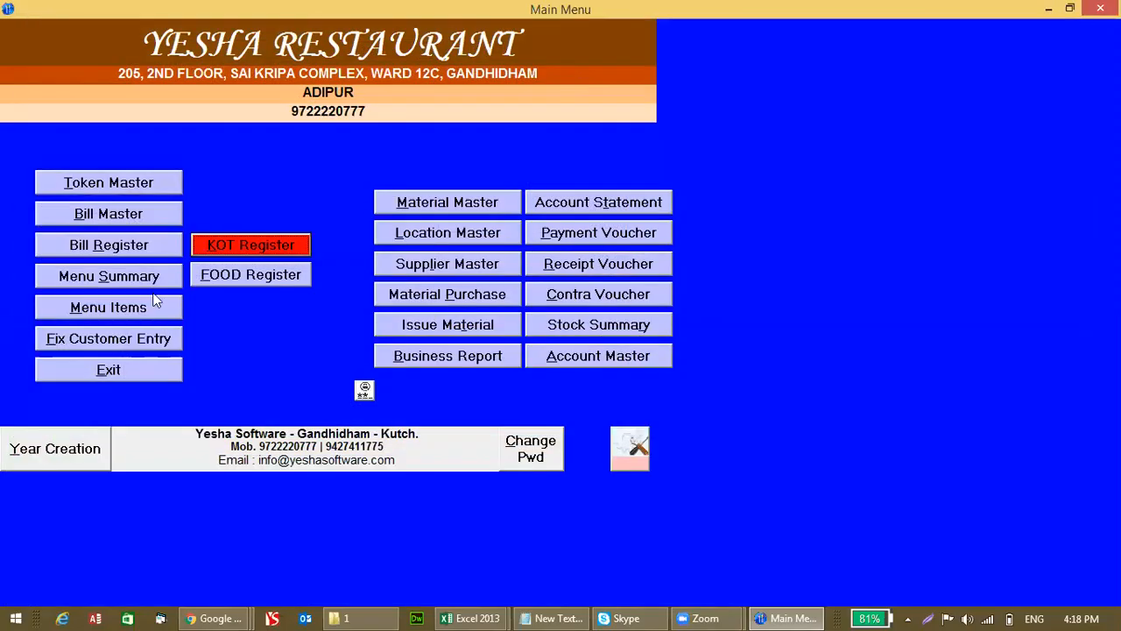
Step: Open Menu Master with the admin password
click(140, 308)
text(****)
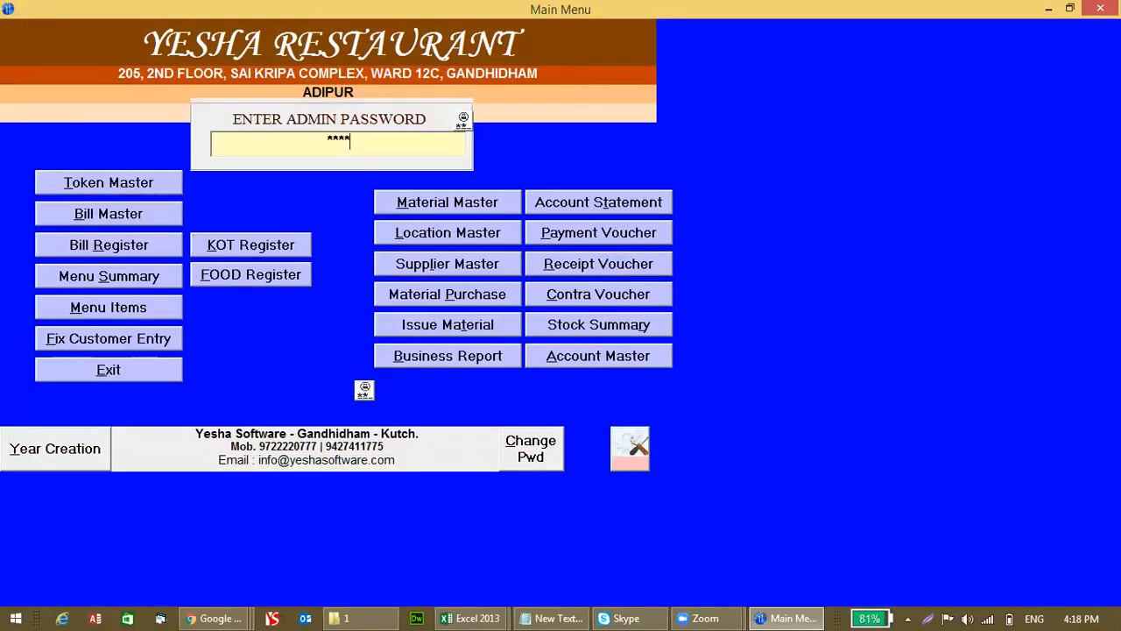
key(Return)
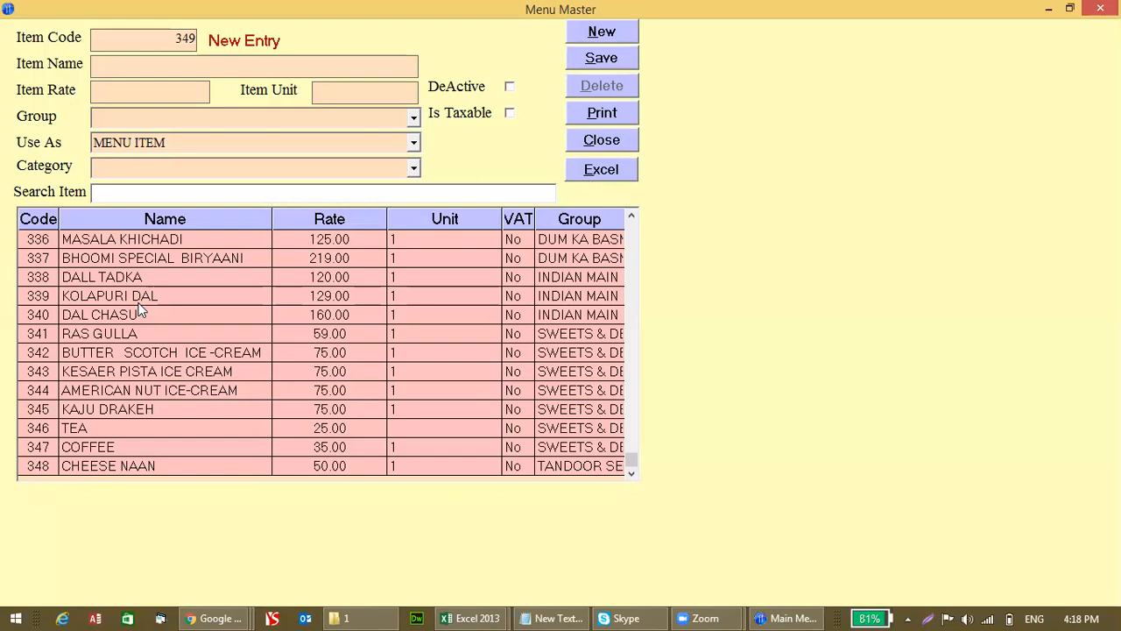
Step: Change MASALA KHICHADI's rate from 125 to 150 and update the item
double_click(186, 242)
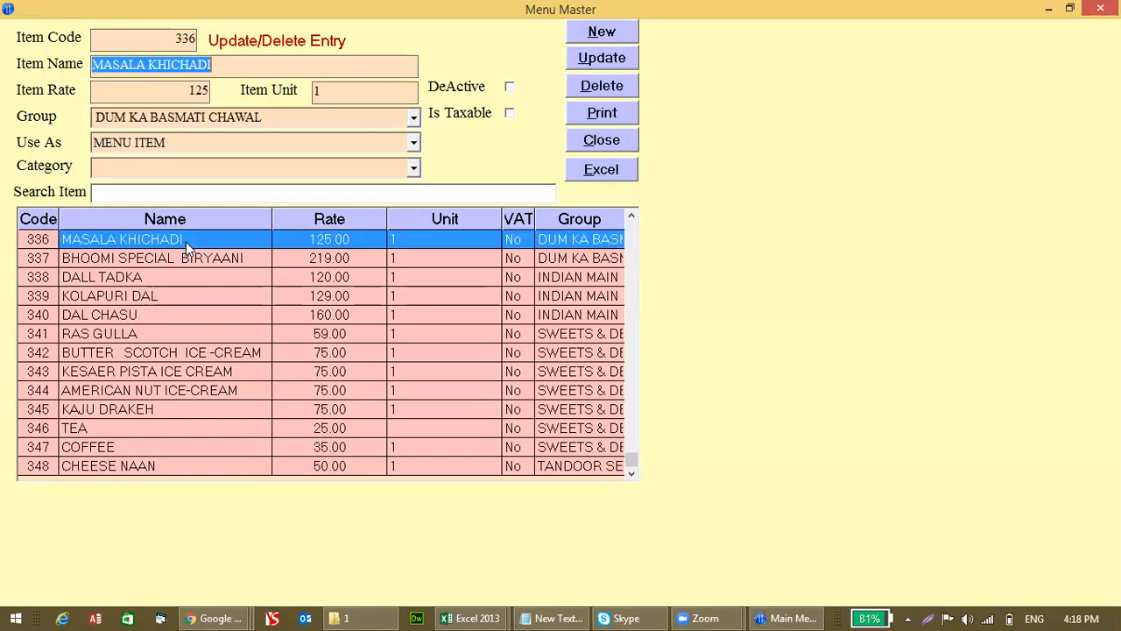
click(165, 92)
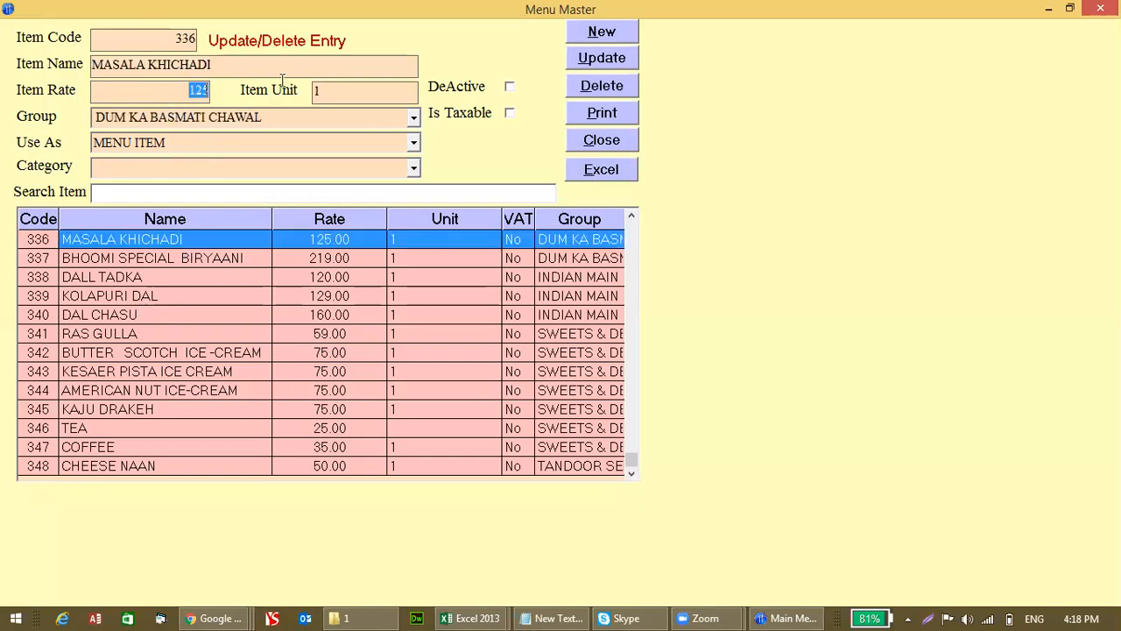
text(150)
key(Return)
key(Return)
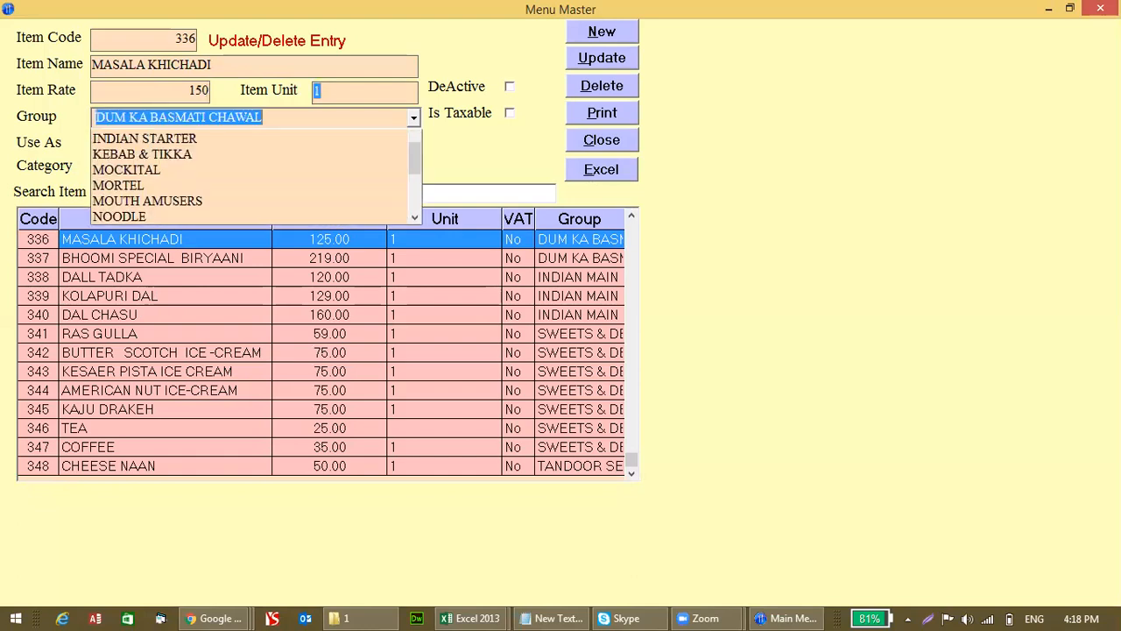
key(Return)
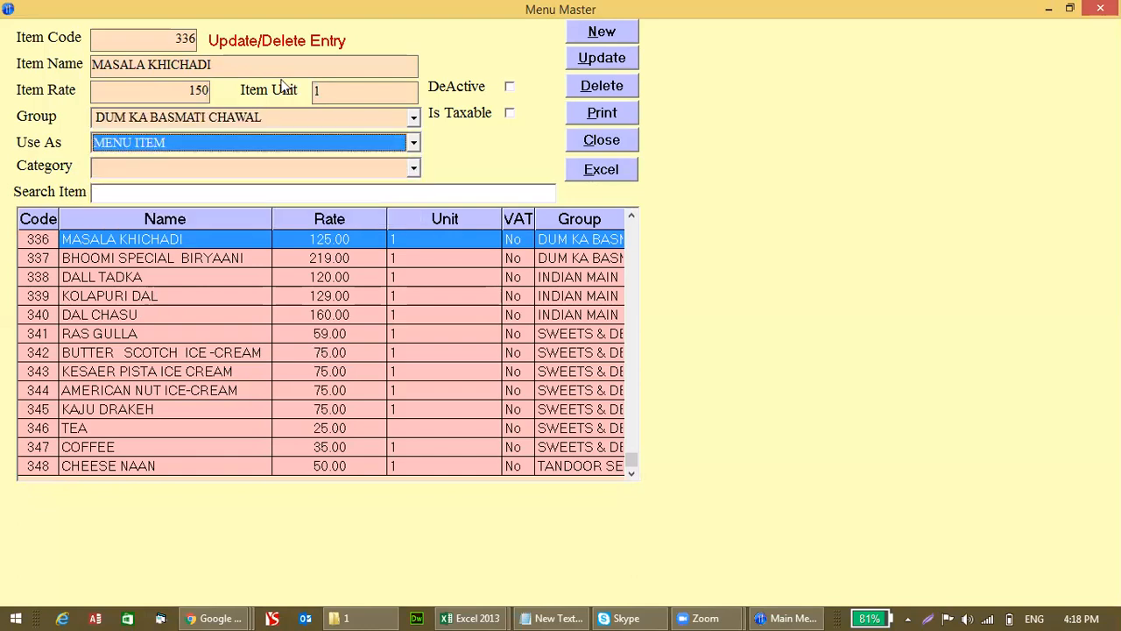
click(587, 58)
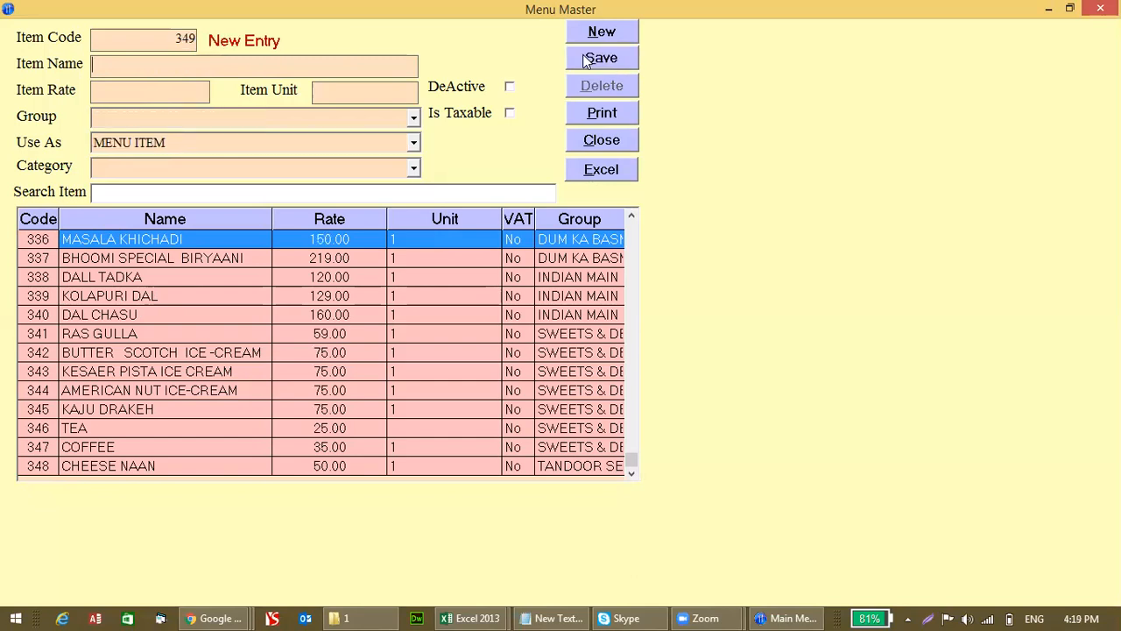
Step: Enter a new menu item DAL MAKHANI with rate 180 and unit 1
click(456, 277)
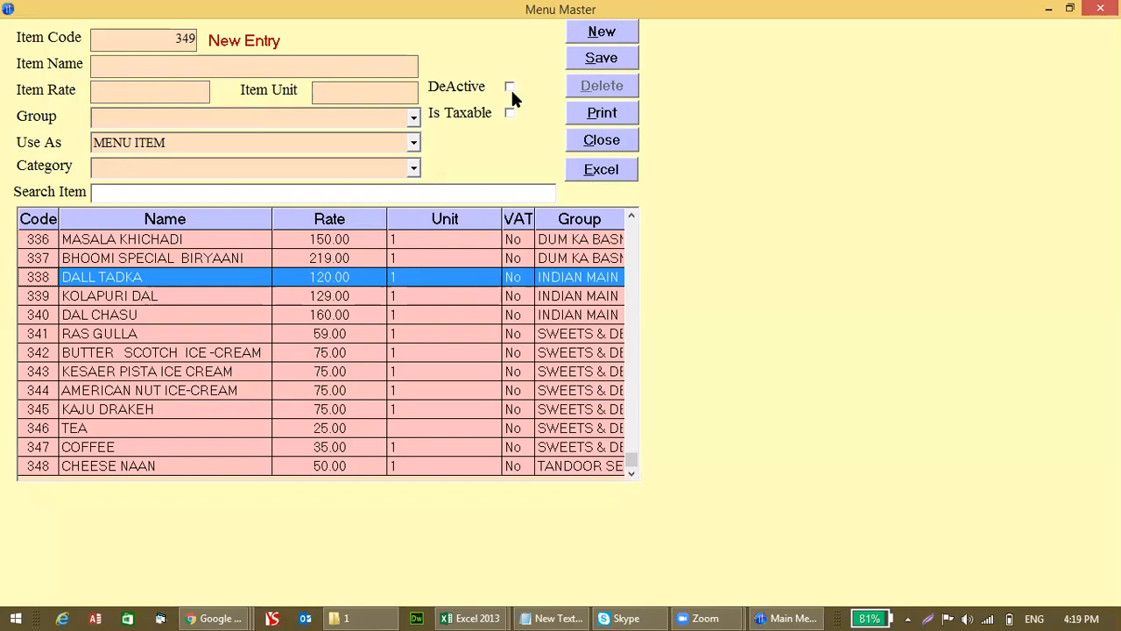
click(359, 67)
key(Caps_Lock)
text(DAL MAKHANI)
key(Tab)
text(180)
key(Tab)
text(1)
key(Tab)
Step: Assign DAL MAKHANI to the INDIAN MAIN COURSE group and save the item
key(Down)
key(Down)
key(Down)
key(Down)
key(Down)
key(Down)
key(Down)
key(Down)
key(Down)
key(Down)
key(Down)
key(Down)
key(Up)
key(Up)
key(Up)
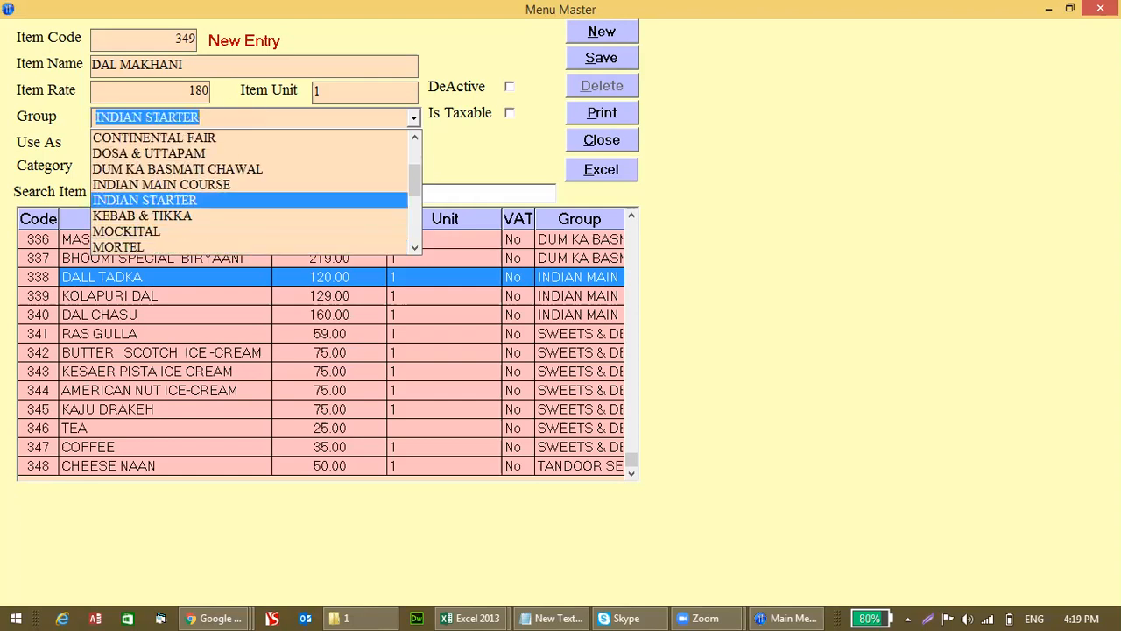
key(Up)
key(Tab)
key(Return)
key(Tab)
key(Tab)
key(Tab)
key(Return)
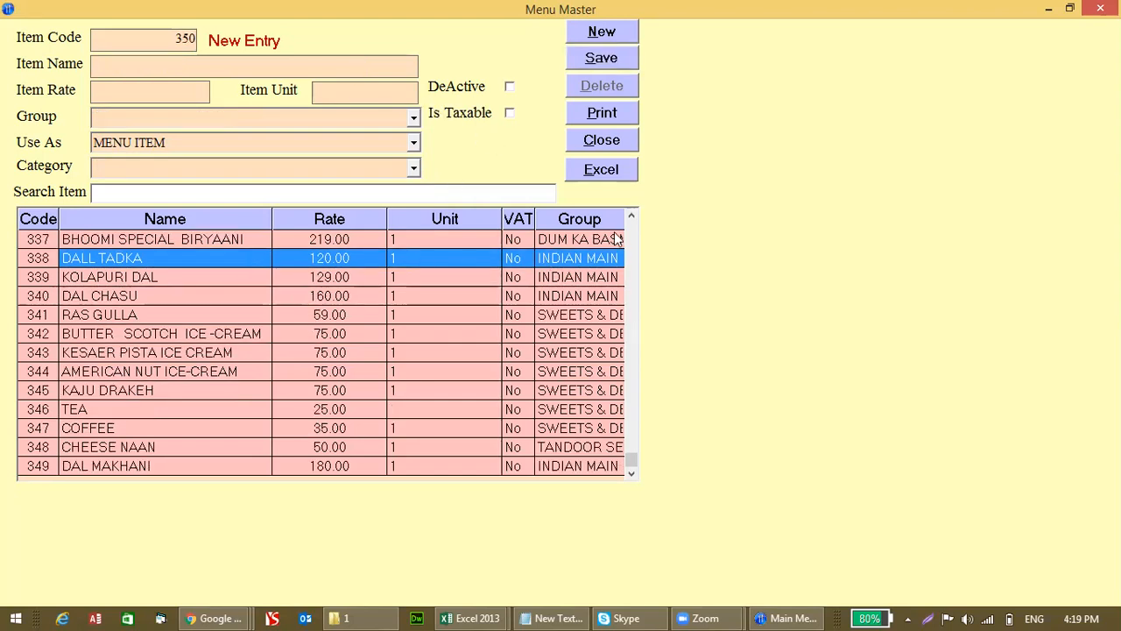
Step: Find the new DAL MAKHANI entry in the item list, close Menu Master, and open Fix Customer Entry
scroll(618, 238, up, 4)
click(631, 473)
drag(633, 473, 632, 472)
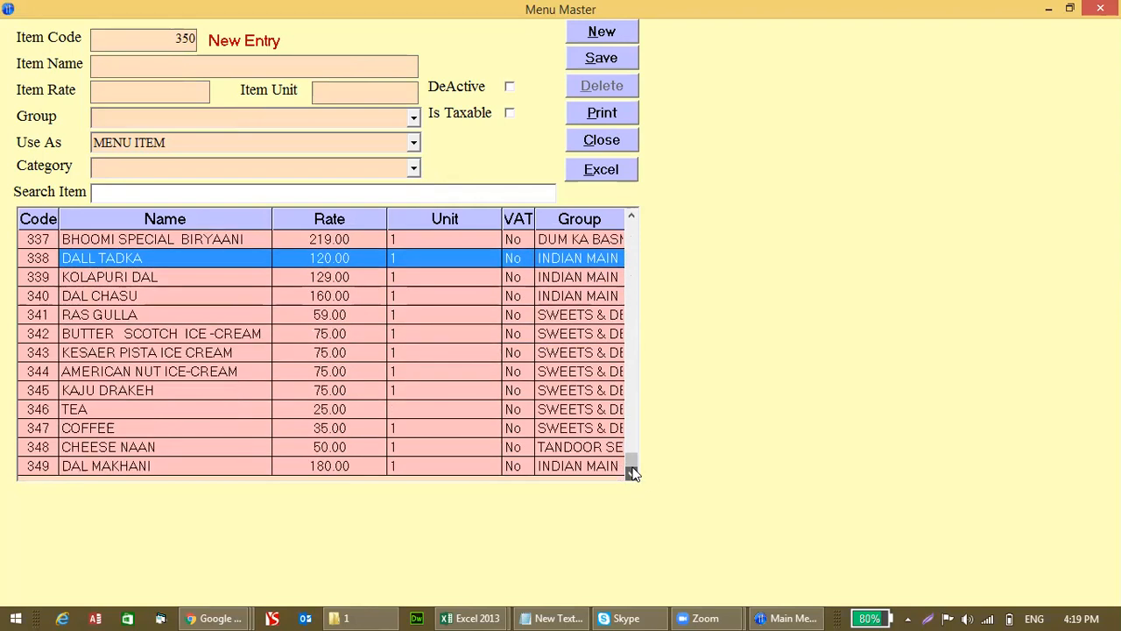
click(546, 465)
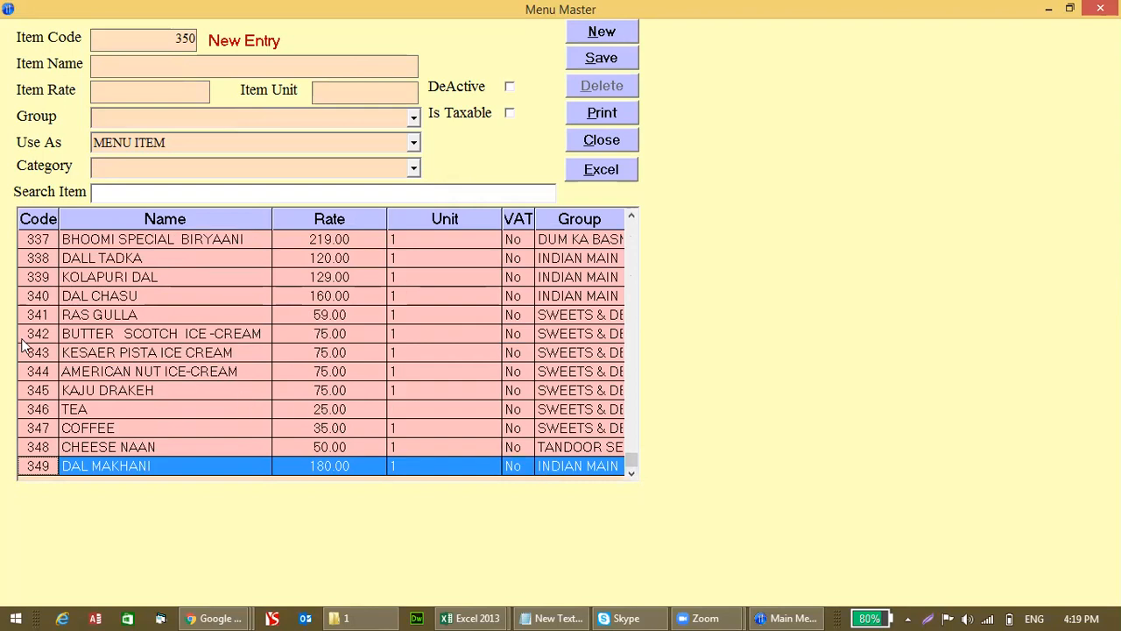
click(32, 315)
key(Up)
key(Up)
key(Up)
key(Up)
key(Up)
key(Up)
key(Up)
key(Up)
key(Up)
key(Up)
key(Up)
key(Up)
key(Up)
key(Up)
key(Up)
key(Up)
key(Up)
key(Up)
key(Up)
key(Up)
key(Up)
key(Up)
key(Up)
key(Up)
key(Up)
key(Up)
key(Up)
key(Up)
key(Up)
key(Up)
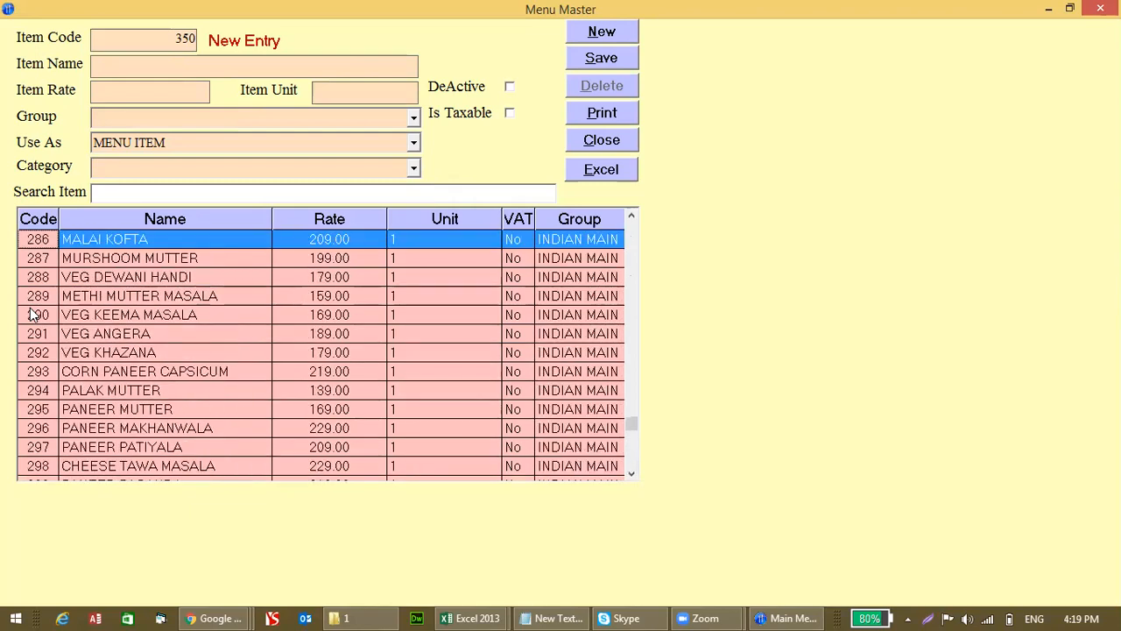
click(614, 137)
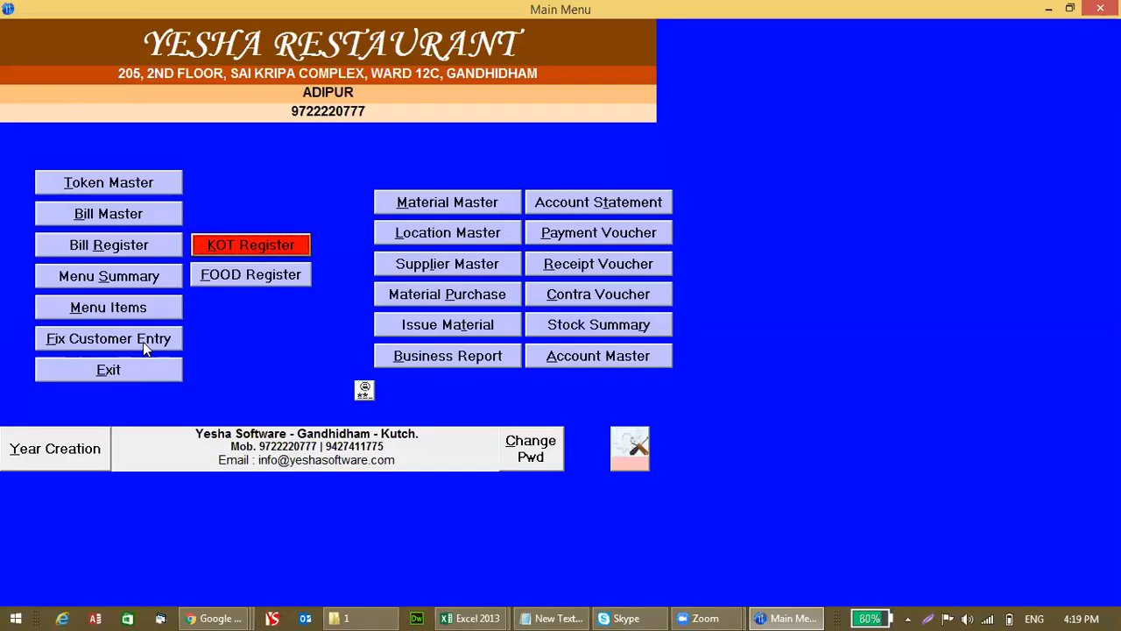
click(143, 342)
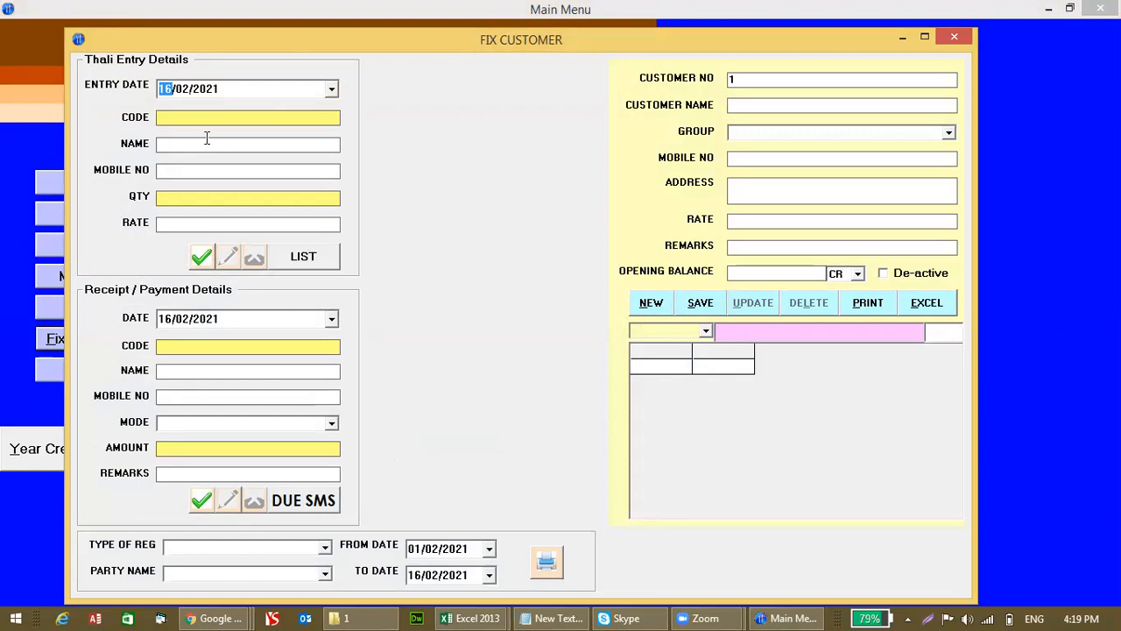
Step: Review the 16/02/2021 kitchen order tickets, checking billed KOT 191 and table 5's pending ticket
click(962, 38)
click(262, 252)
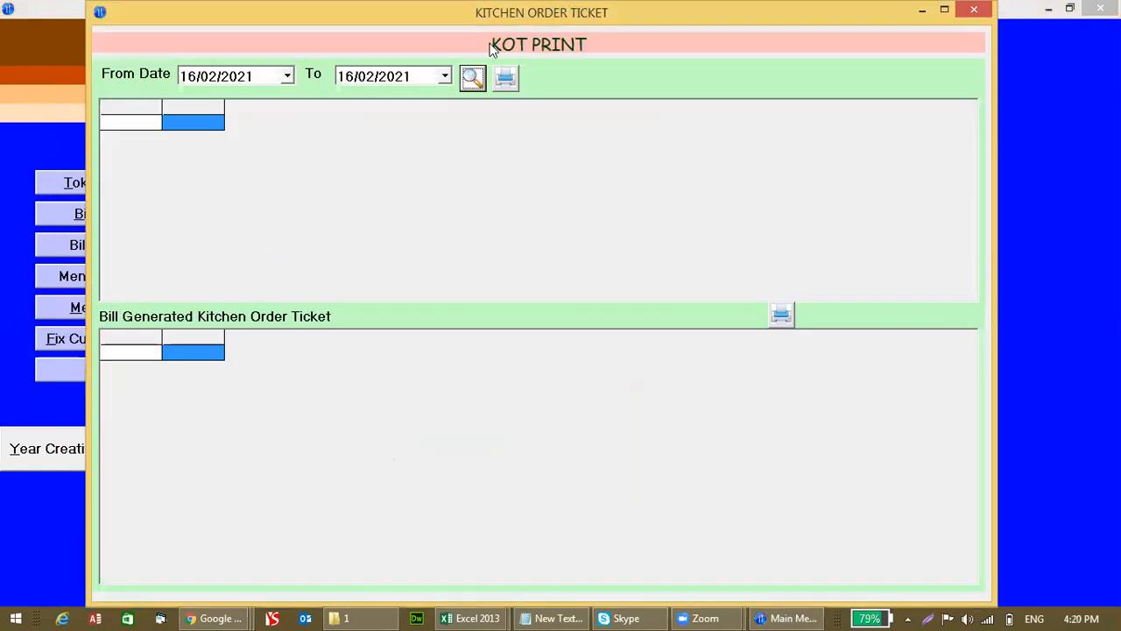
click(472, 78)
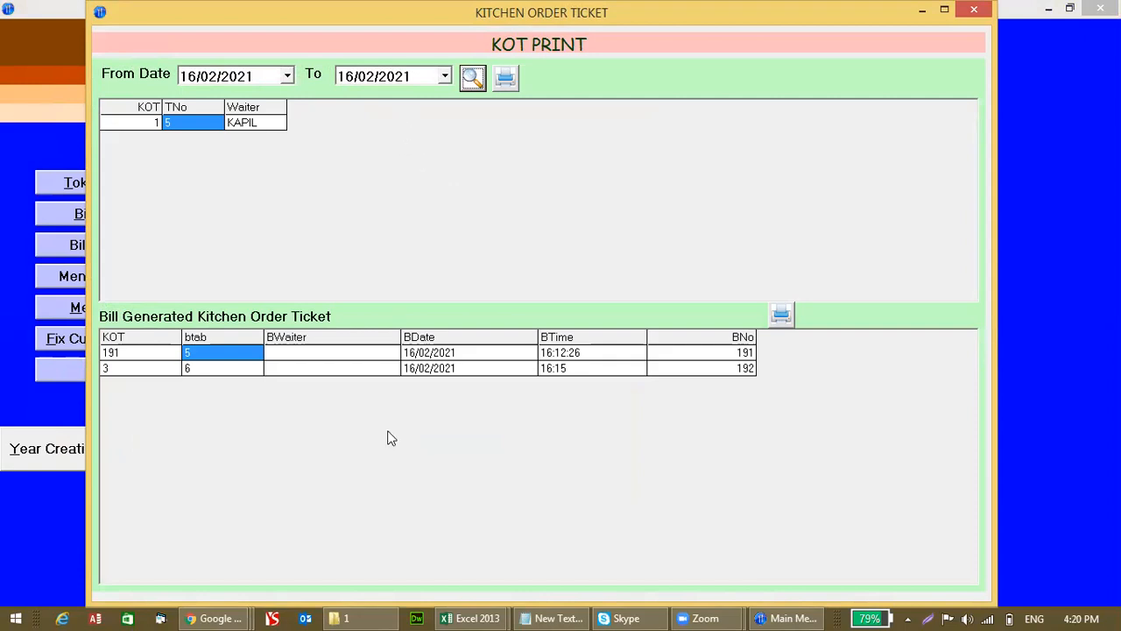
click(298, 353)
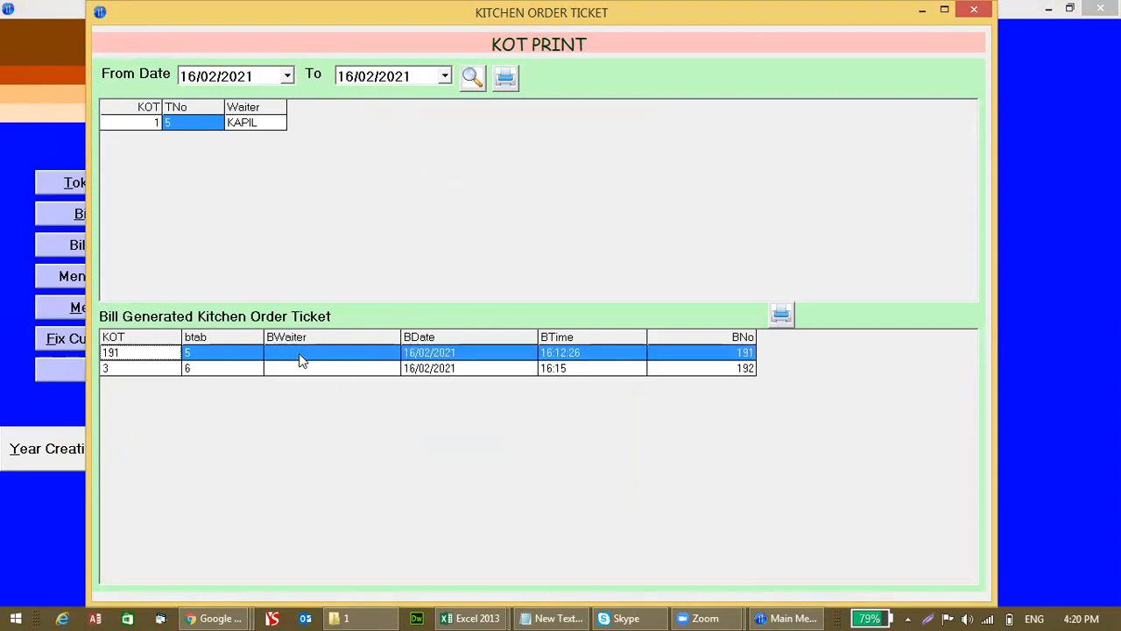
click(250, 125)
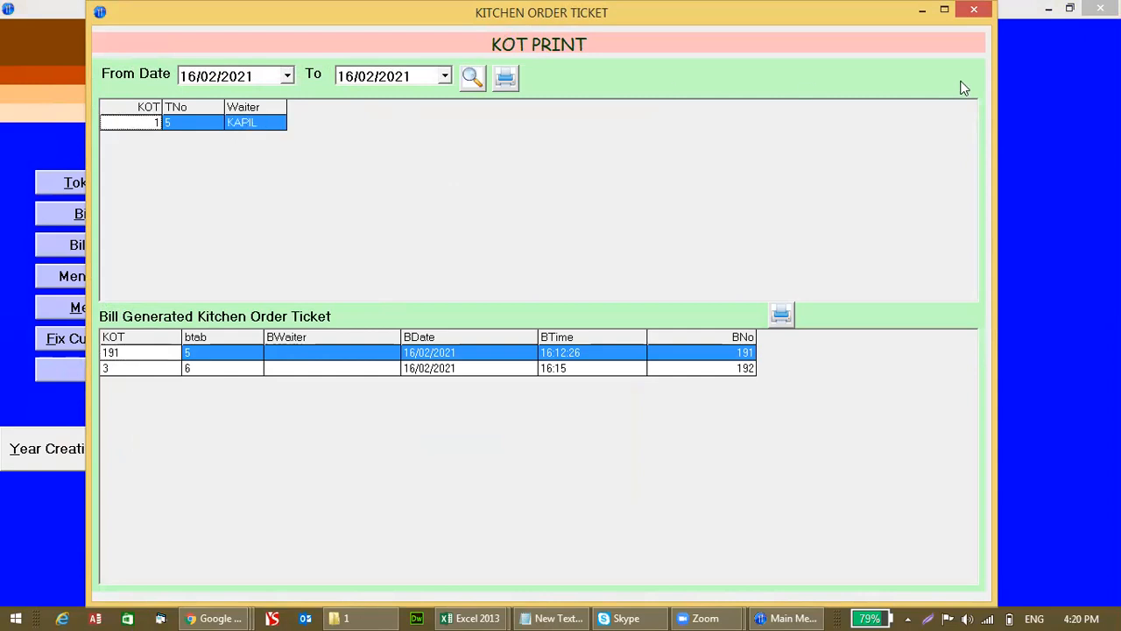
click(977, 10)
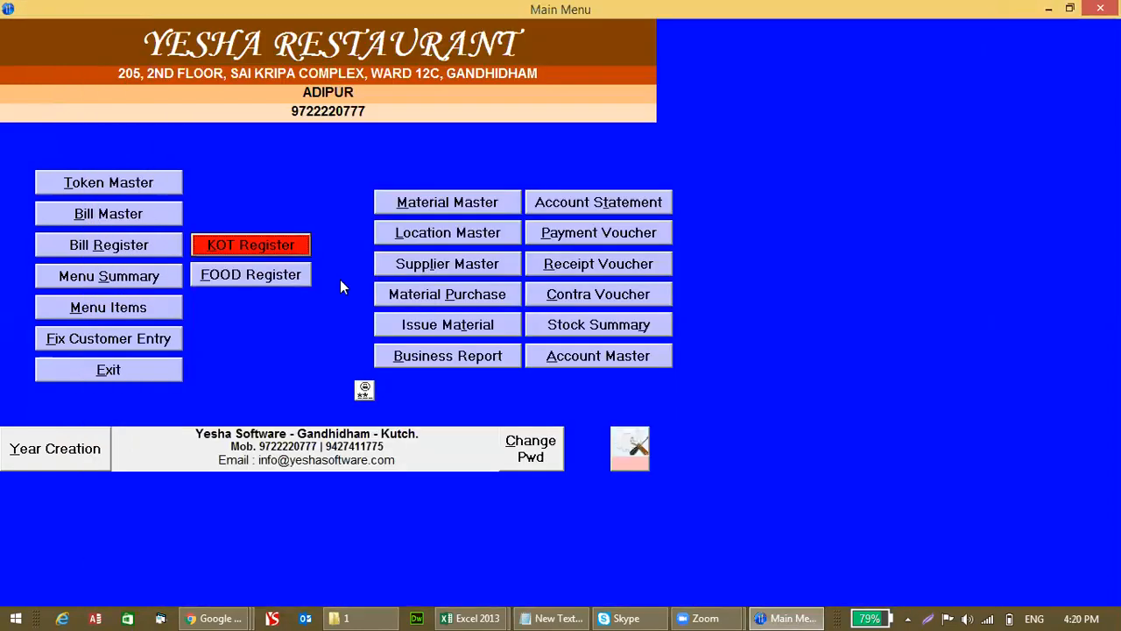
click(302, 277)
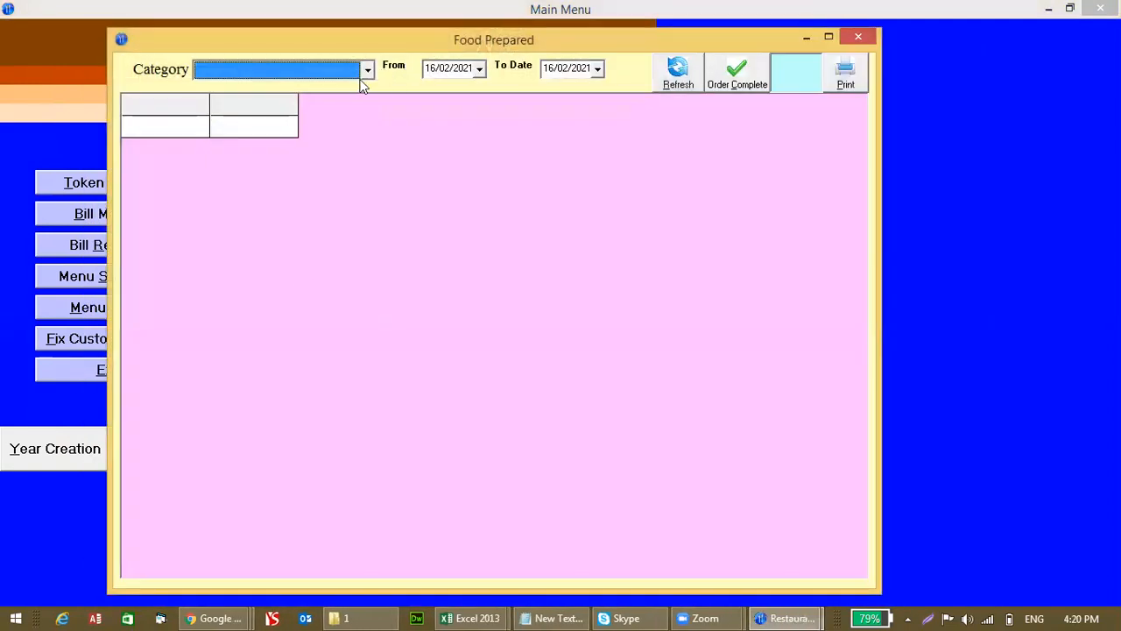
click(677, 77)
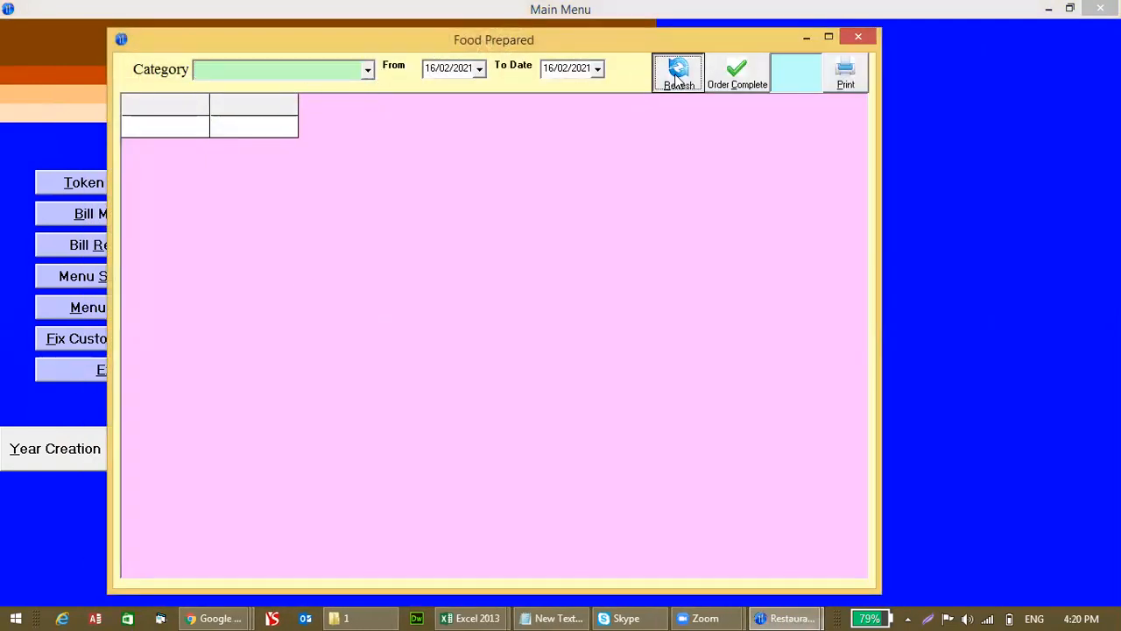
click(434, 70)
text(01)
click(666, 79)
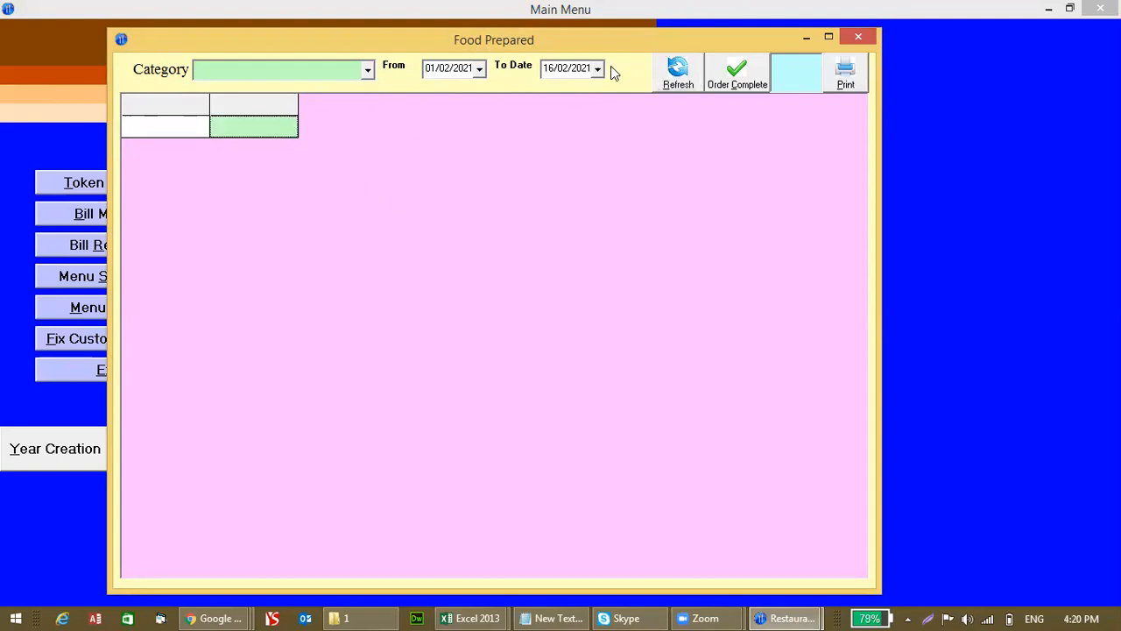
click(864, 41)
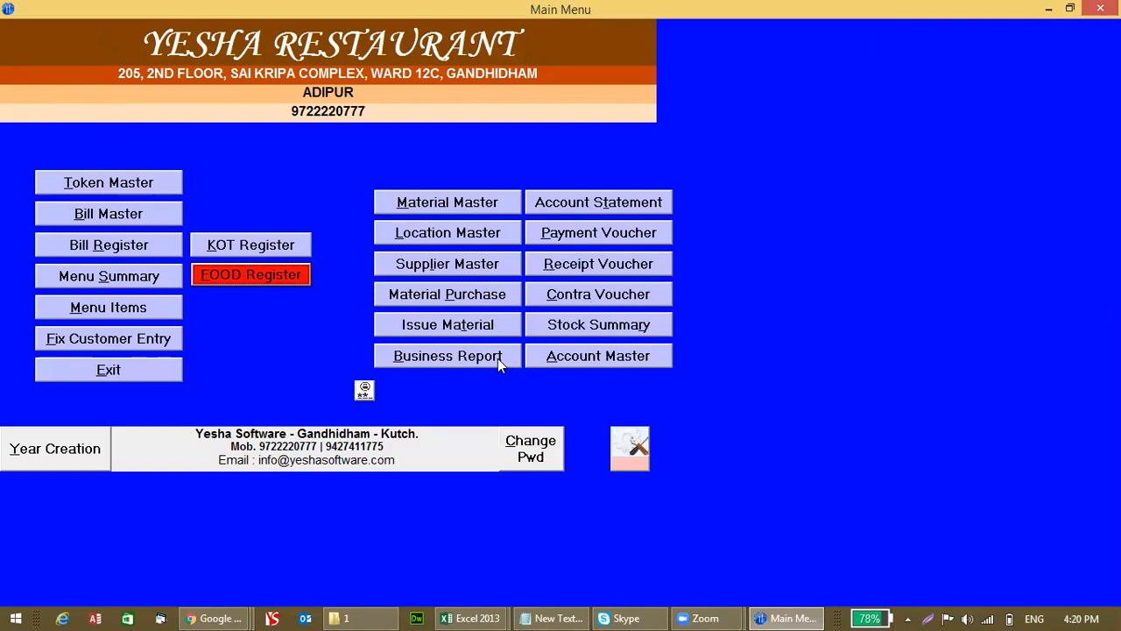
Step: Log in with the admin password and open the raw Material Master
click(364, 390)
text(1234)
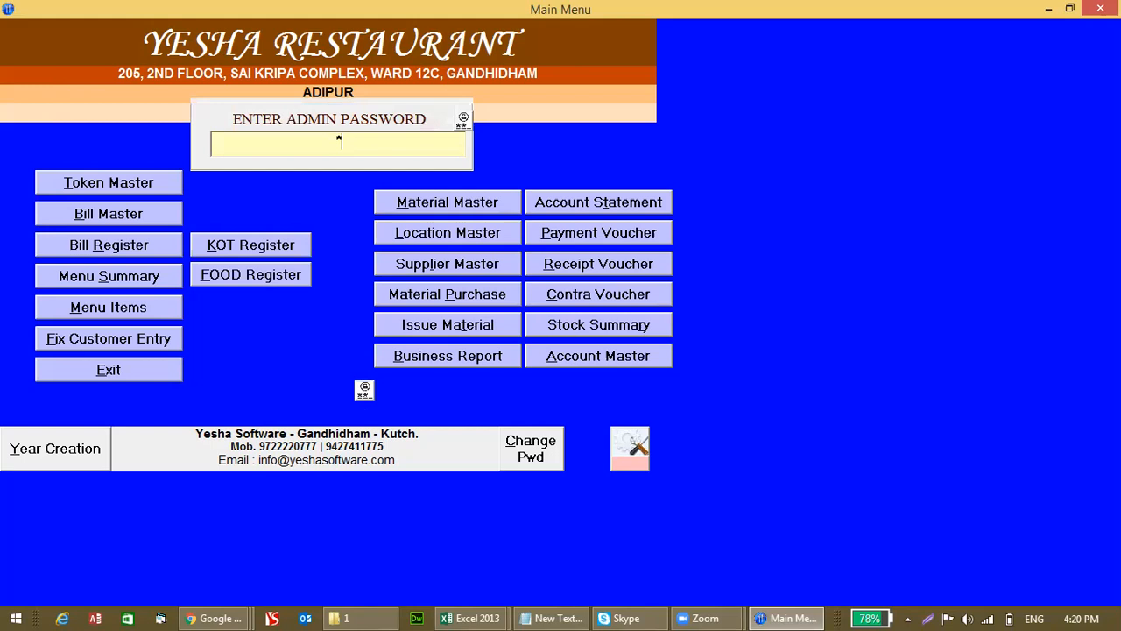
key(Return)
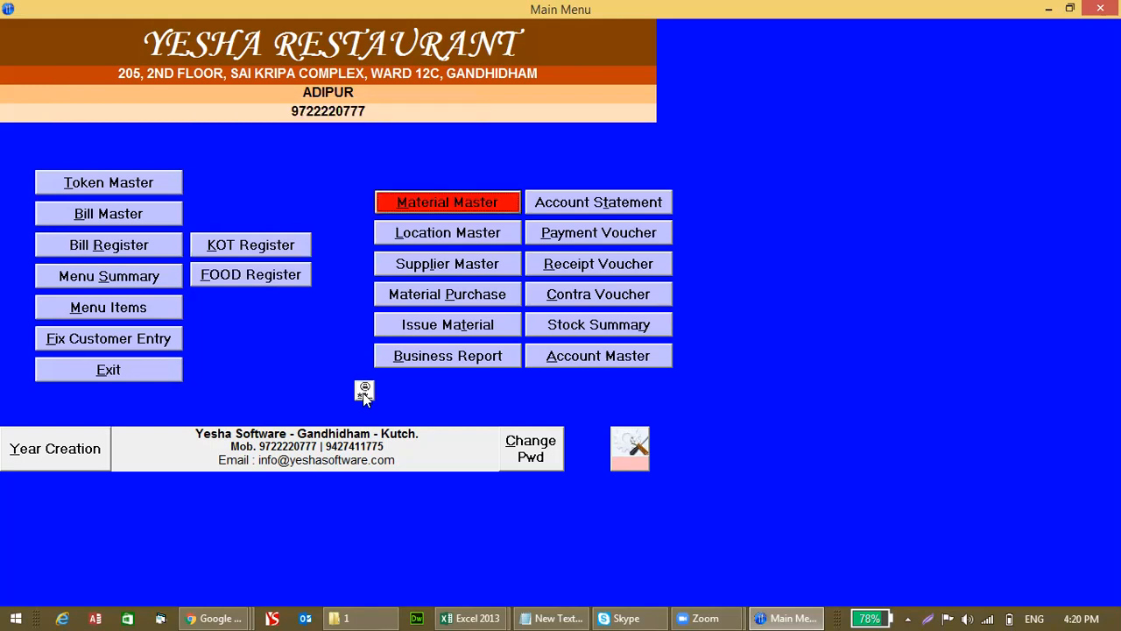
click(437, 210)
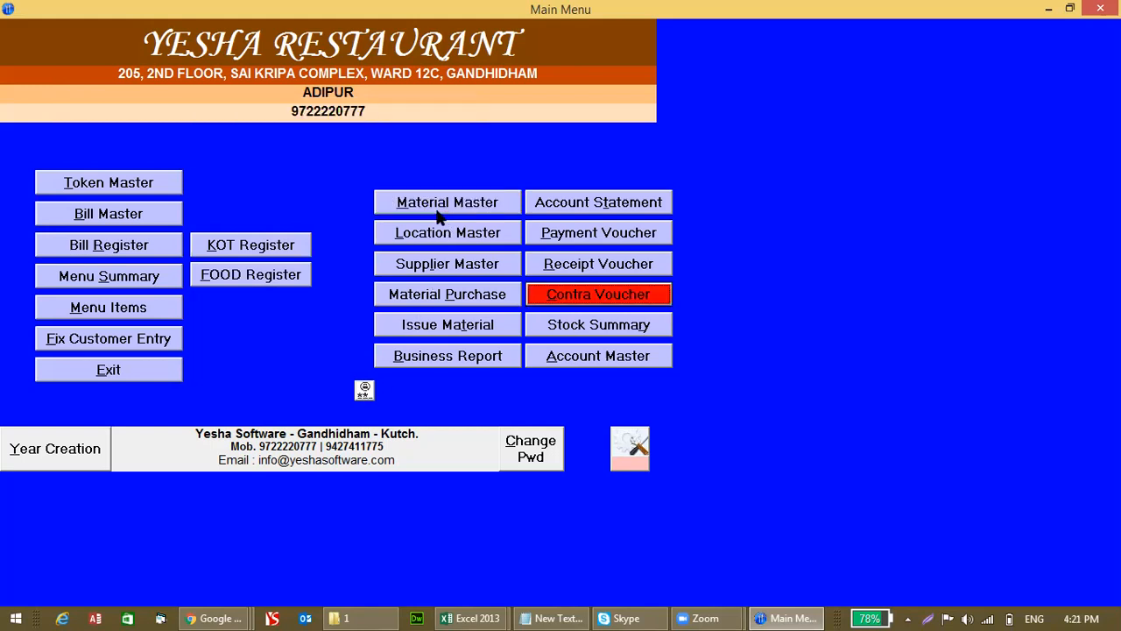
click(437, 217)
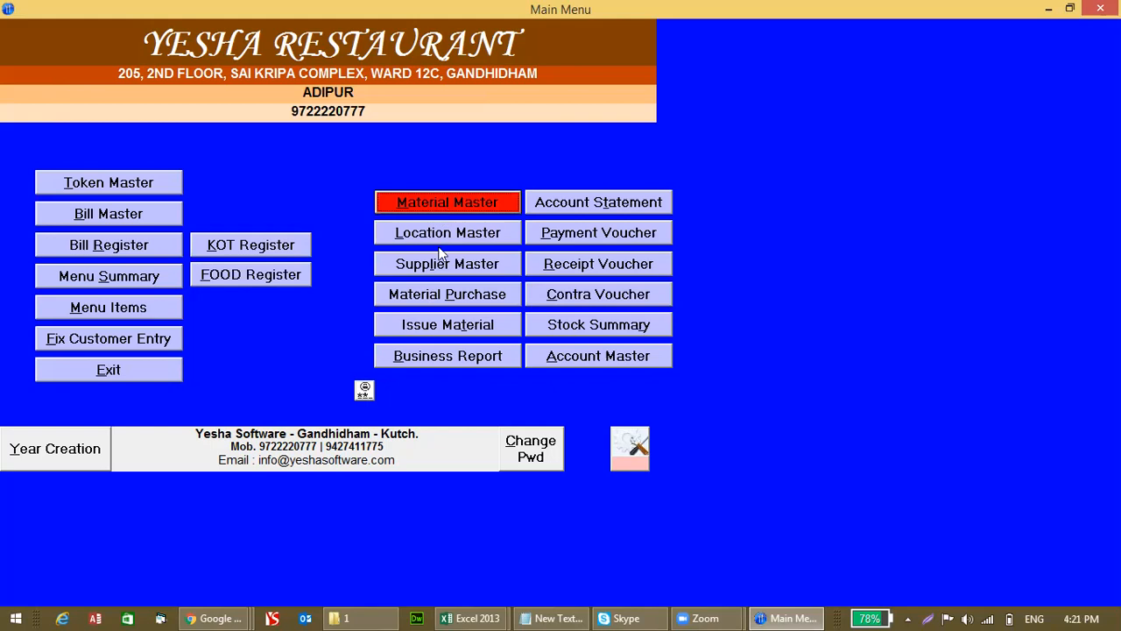
click(447, 207)
Step: Enter new material KAJU with minimum stock 10 and reorder quantity 5
click(443, 178)
text(D)
key(BackSpace)
click(375, 66)
text(KAJU)
key(Tab)
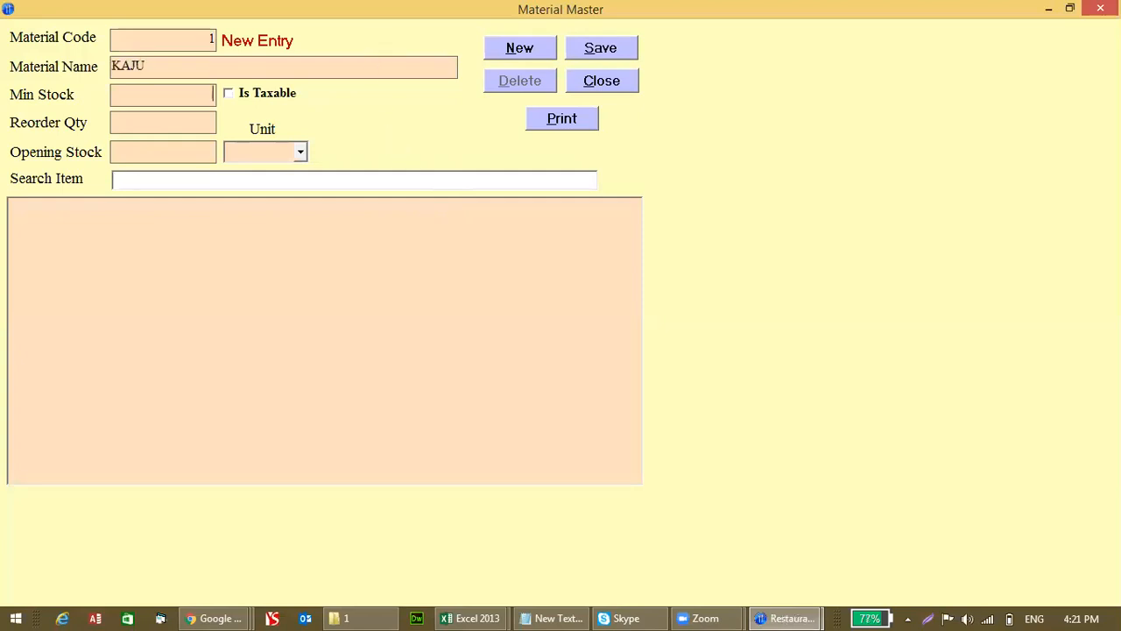
text(10)
key(Tab)
text(5)
key(Tab)
Step: Set KAJU's unit to kg and save the material
key(Tab)
text(kg)
key(Tab)
key(shift+Tab)
key(Tab)
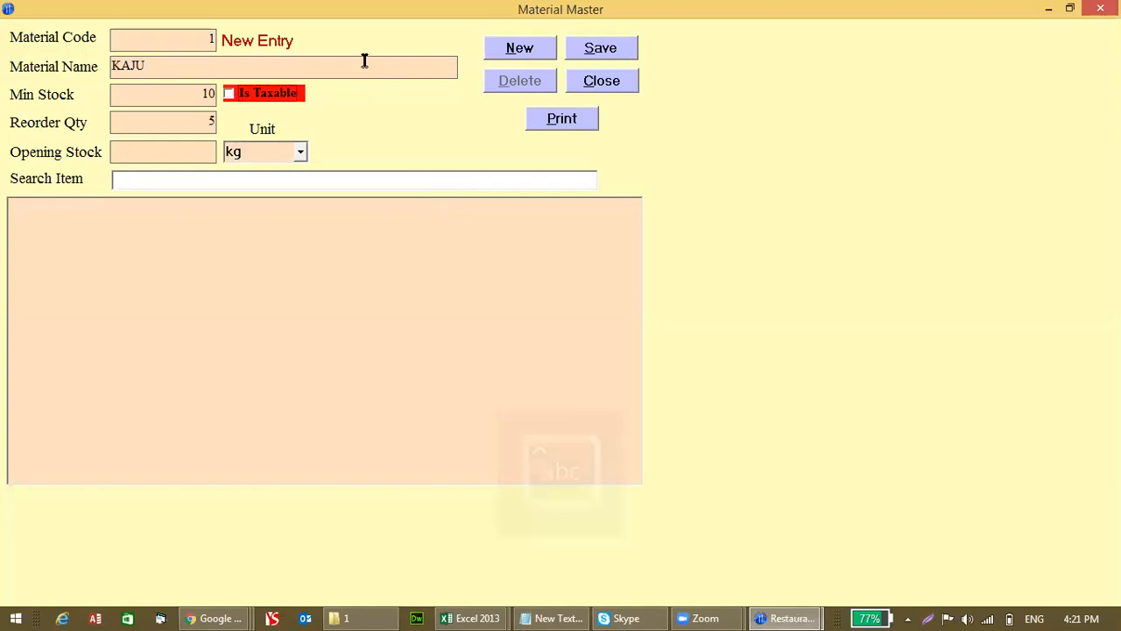
click(565, 57)
click(589, 80)
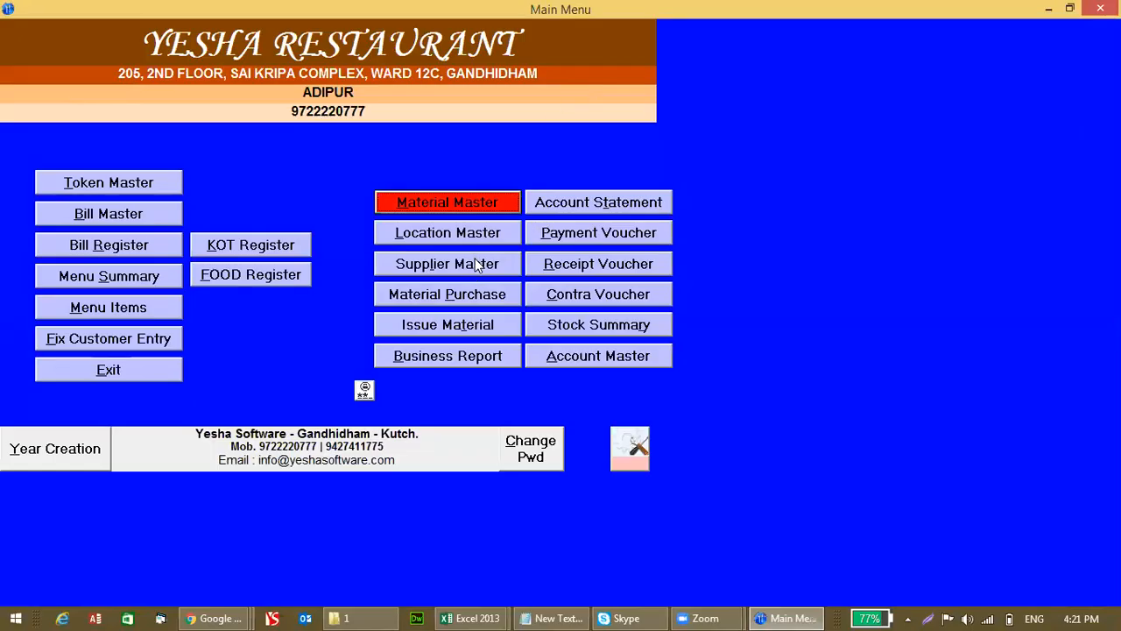
click(470, 296)
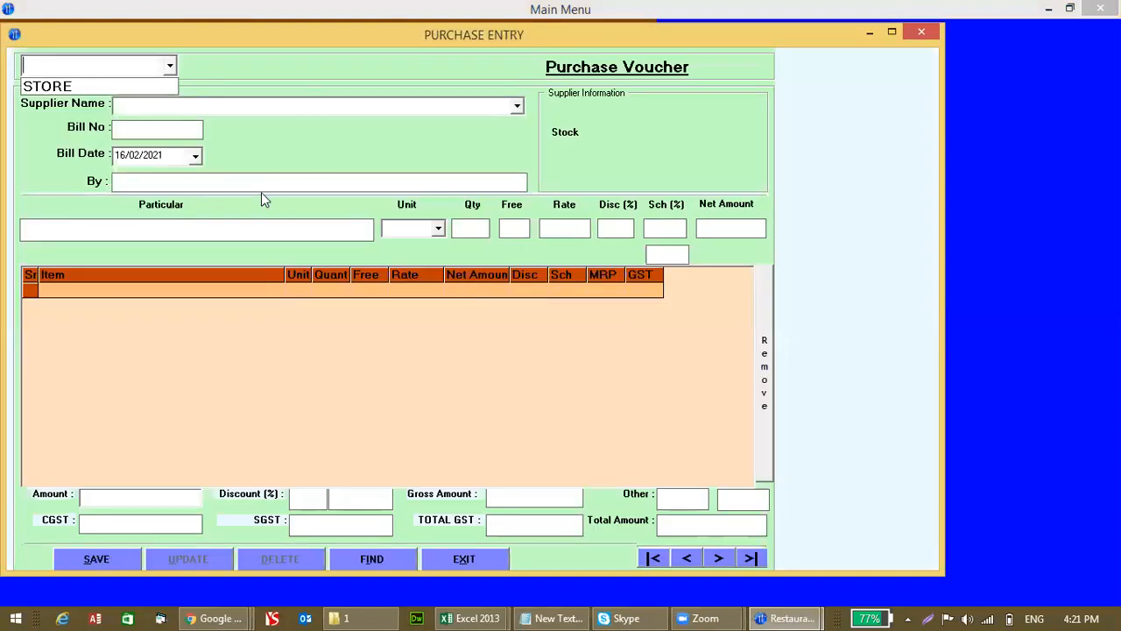
key(Down)
key(Return)
key(Escape)
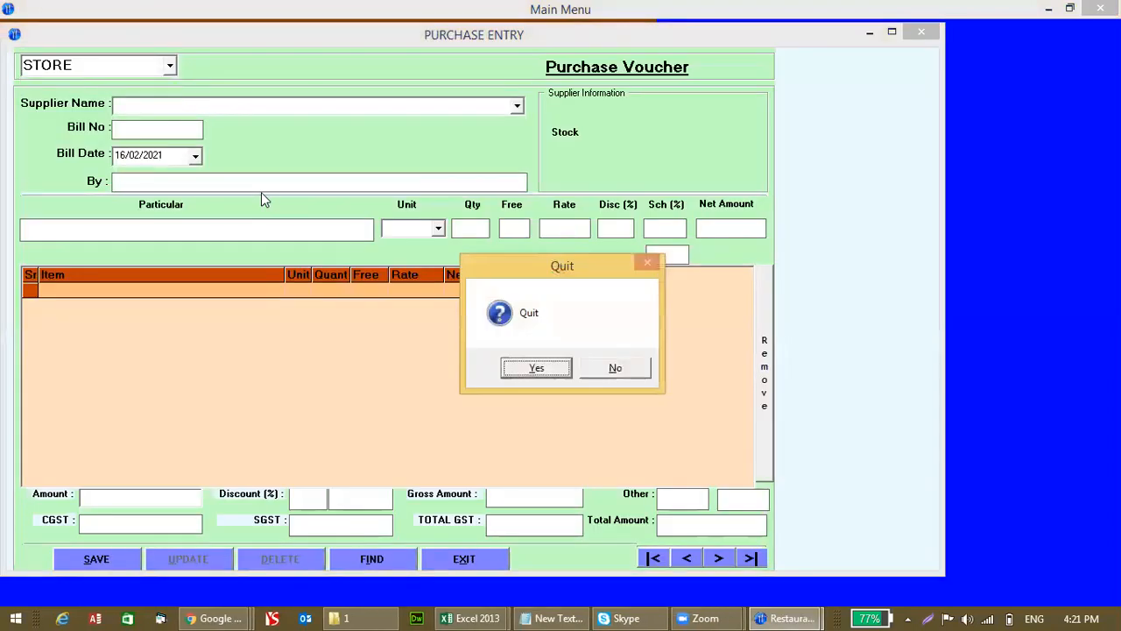
key(Return)
click(430, 234)
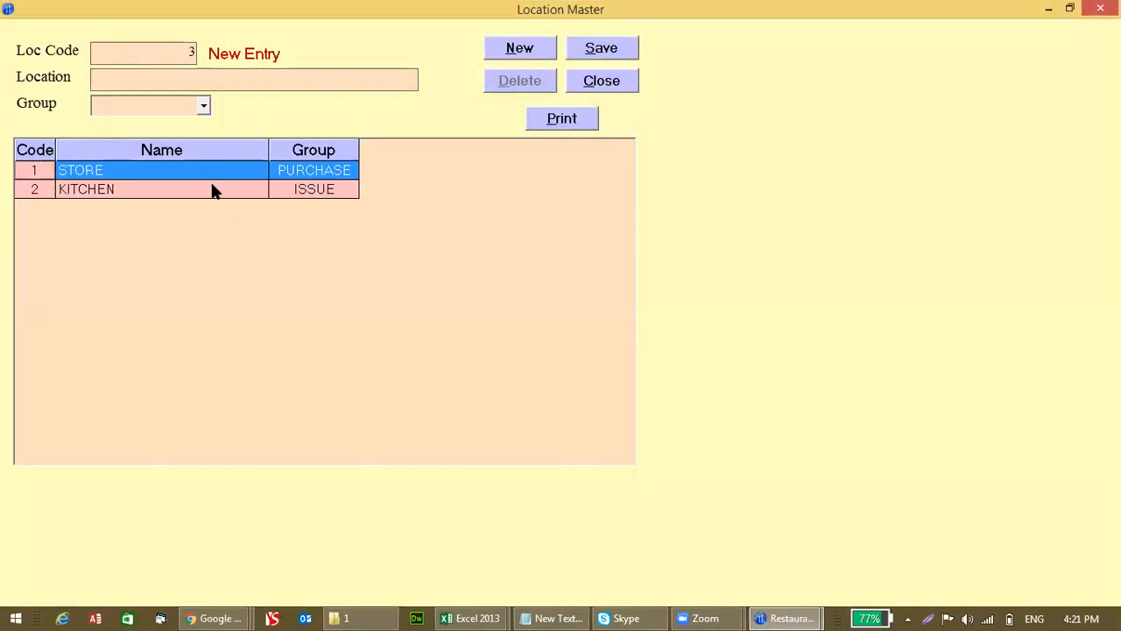
click(212, 187)
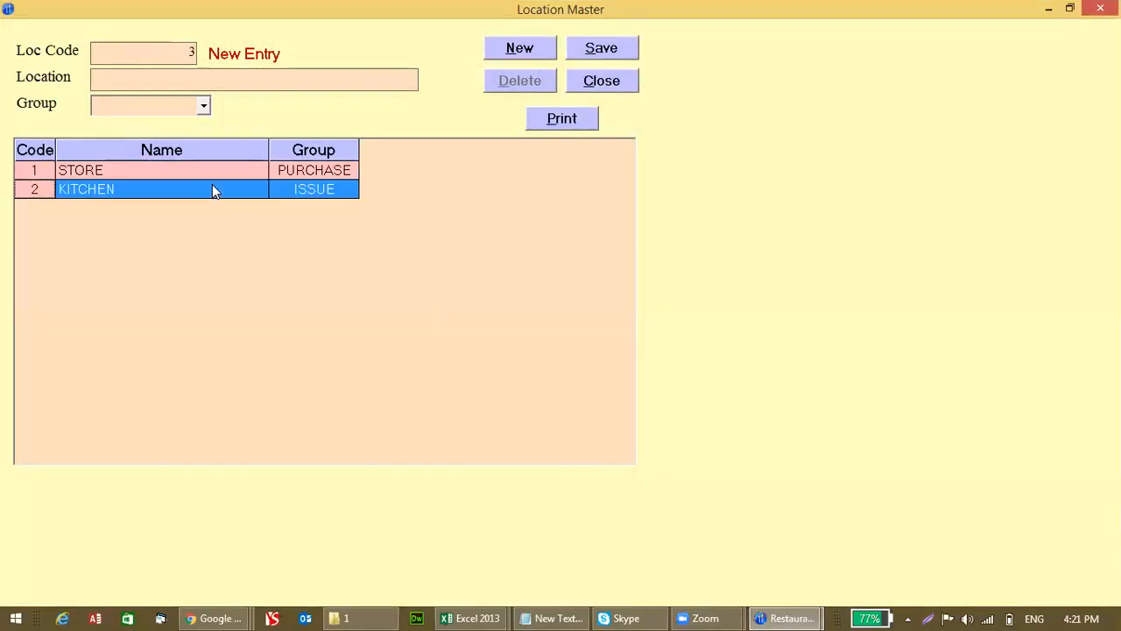
click(588, 88)
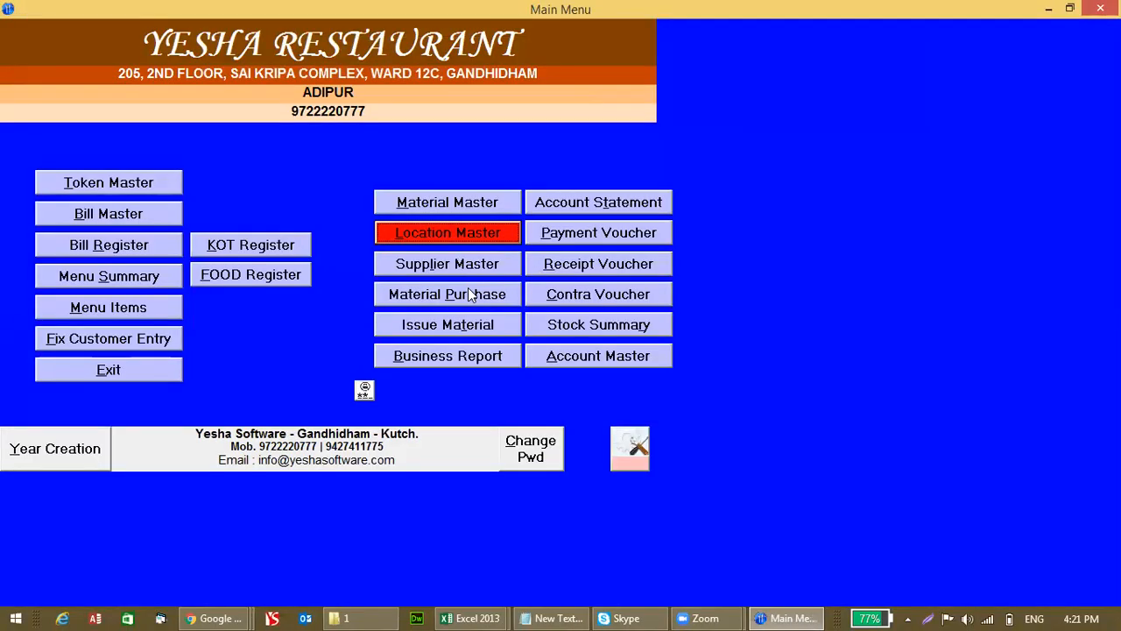
click(470, 295)
Step: Create supplier KAPIL TREDERS in the CREDITOR group from the purchase form
click(471, 295)
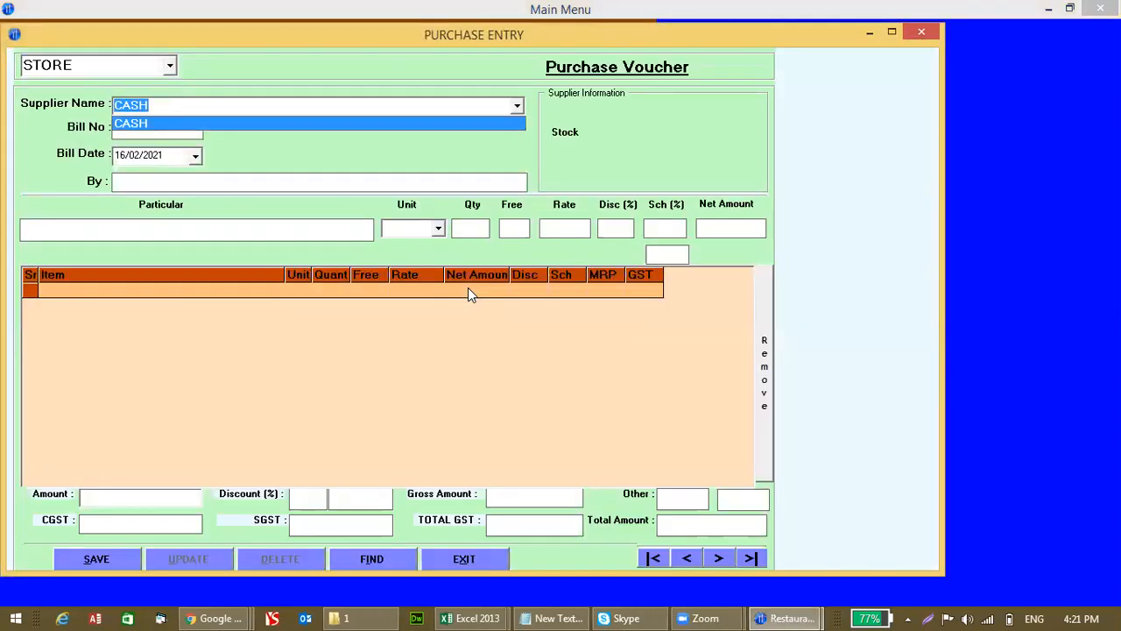
key(F2)
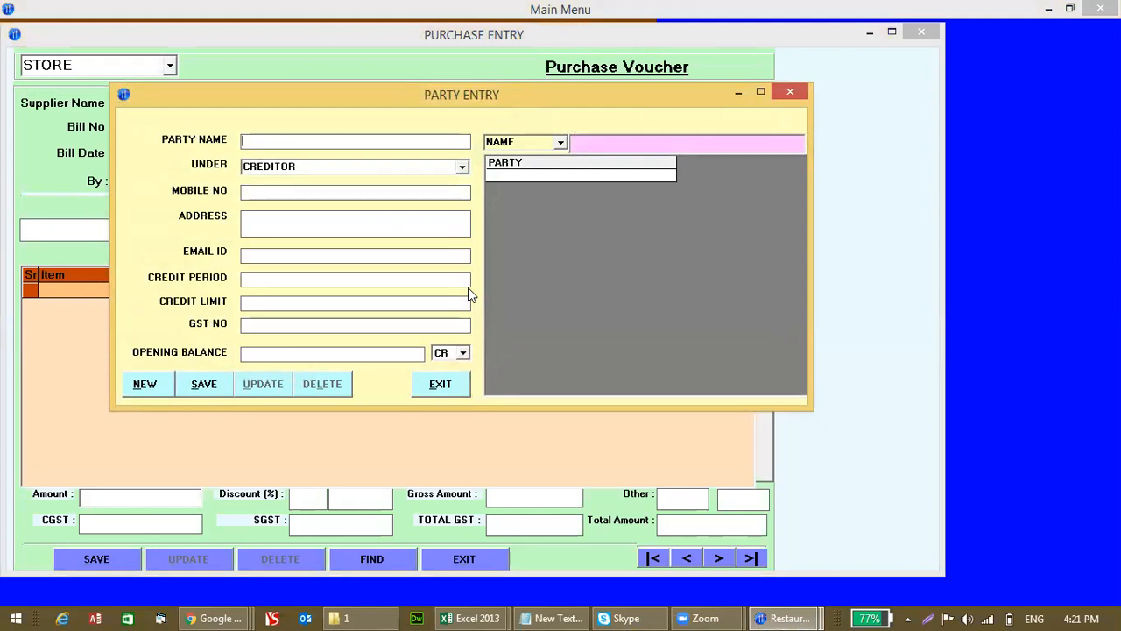
text(kapil traders)
key(BackSpace)
key(BackSpace)
key(BackSpace)
key(BackSpace)
key(BackSpace)
key(BackSpace)
key(BackSpace)
key(BackSpace)
key(BackSpace)
key(BackSpace)
key(BackSpace)
key(BackSpace)
key(BackSpace)
key(Caps_Lock)
text(KAPIL TREDERS)
key(Return)
key(Return)
key(alt+s)
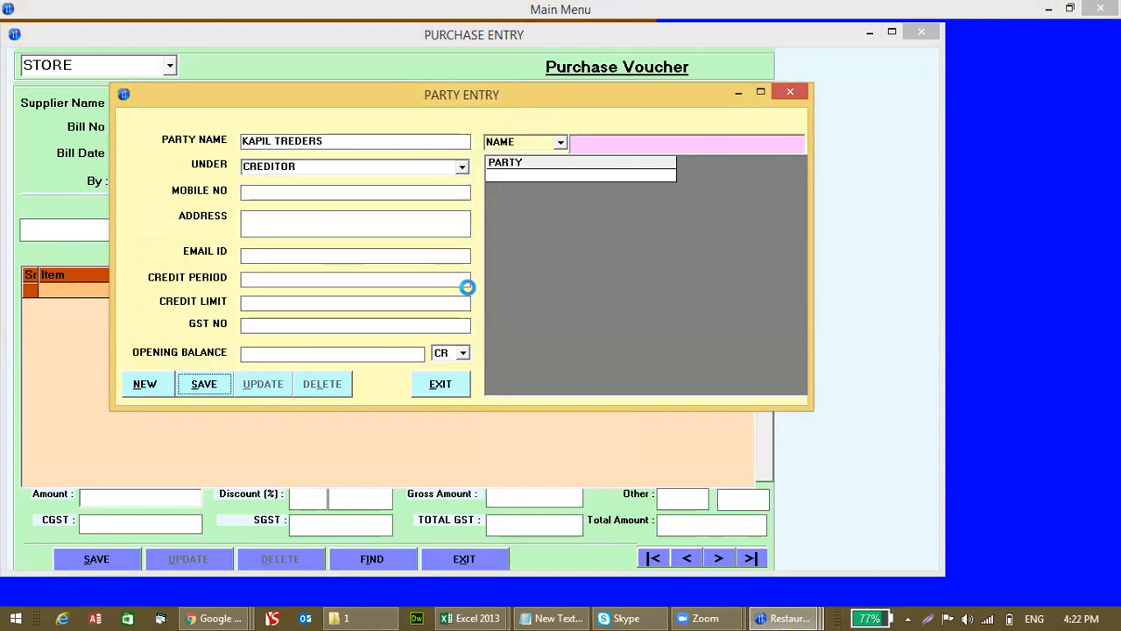
key(Return)
key(Down)
Step: Fill in the bill number and date, then add KAJU with quantity 5 at rate 350
key(Return)
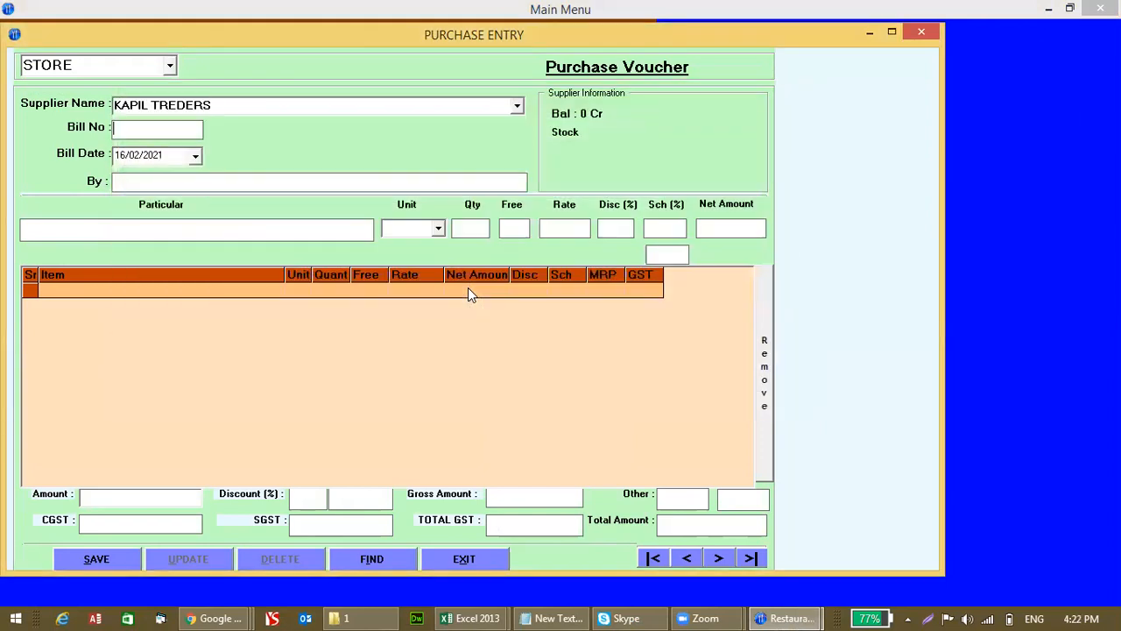
text(1245)
key(Return)
text(01)
key(Return)
key(Return)
text(KAJU)
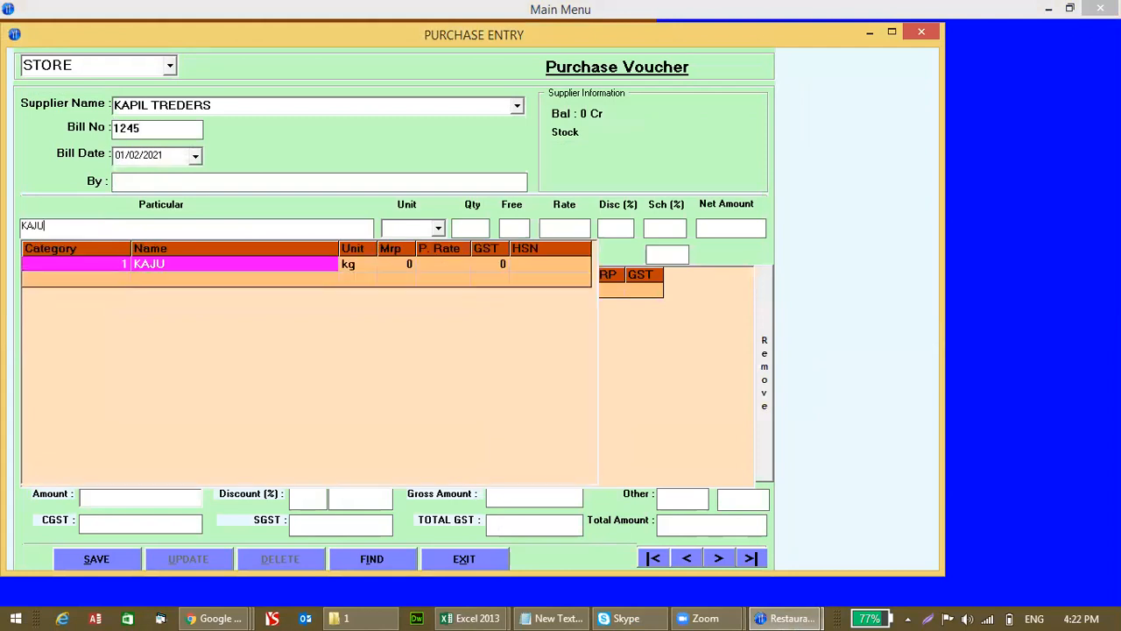
key(Return)
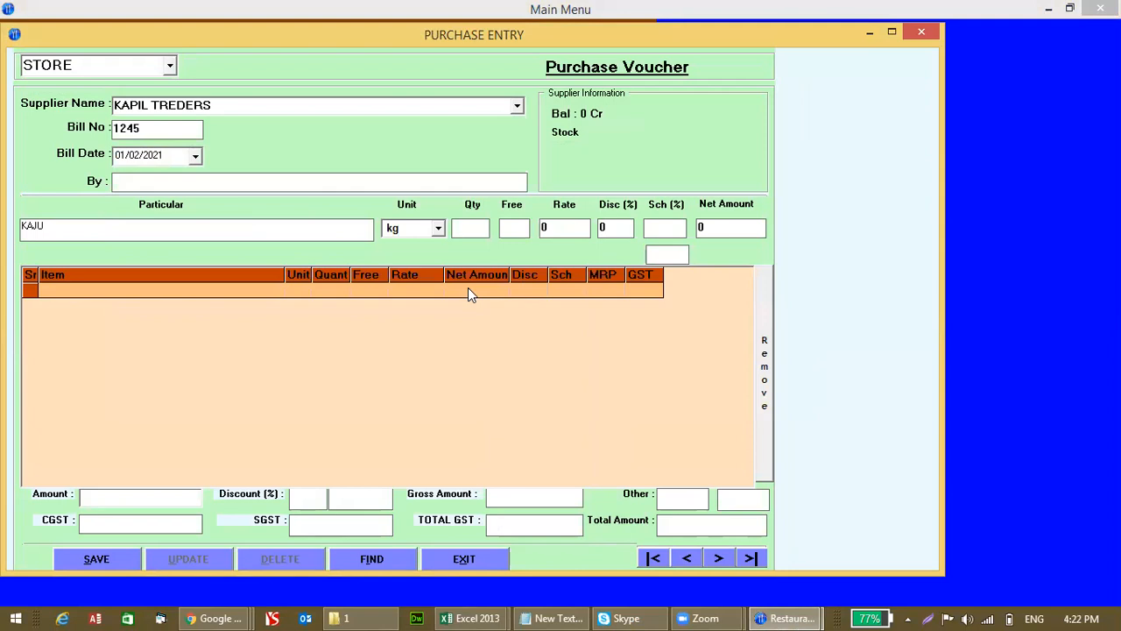
text(5)
key(Return)
key(Return)
text(350)
key(Return)
key(Return)
key(Return)
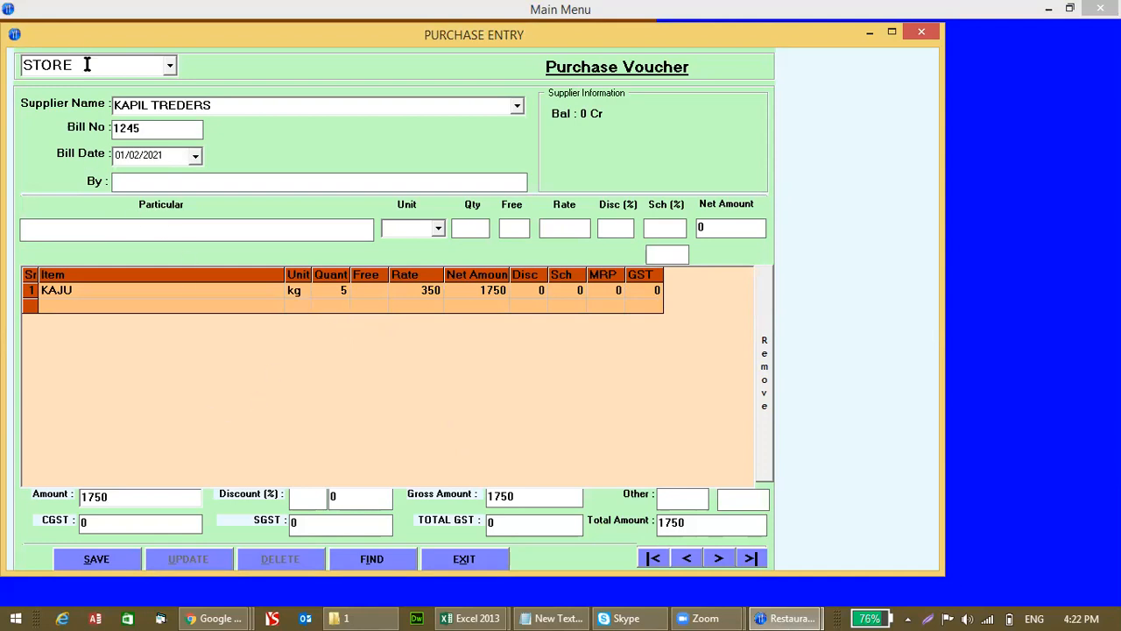
Step: Save the 1750 purchase voucher and return to the main menu
click(116, 557)
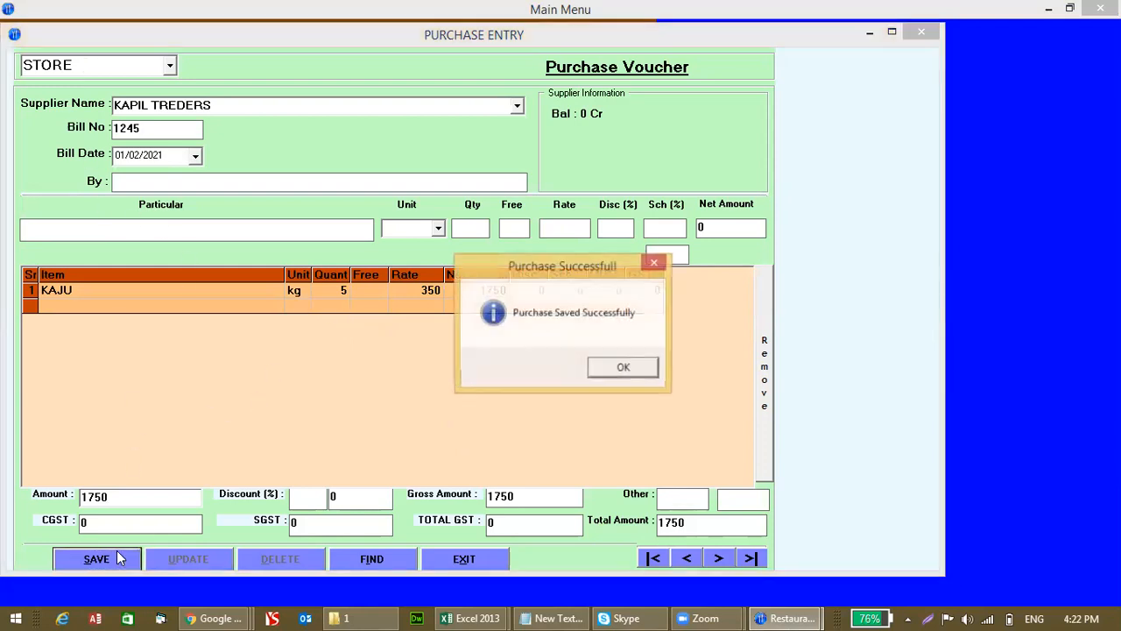
key(Return)
key(Escape)
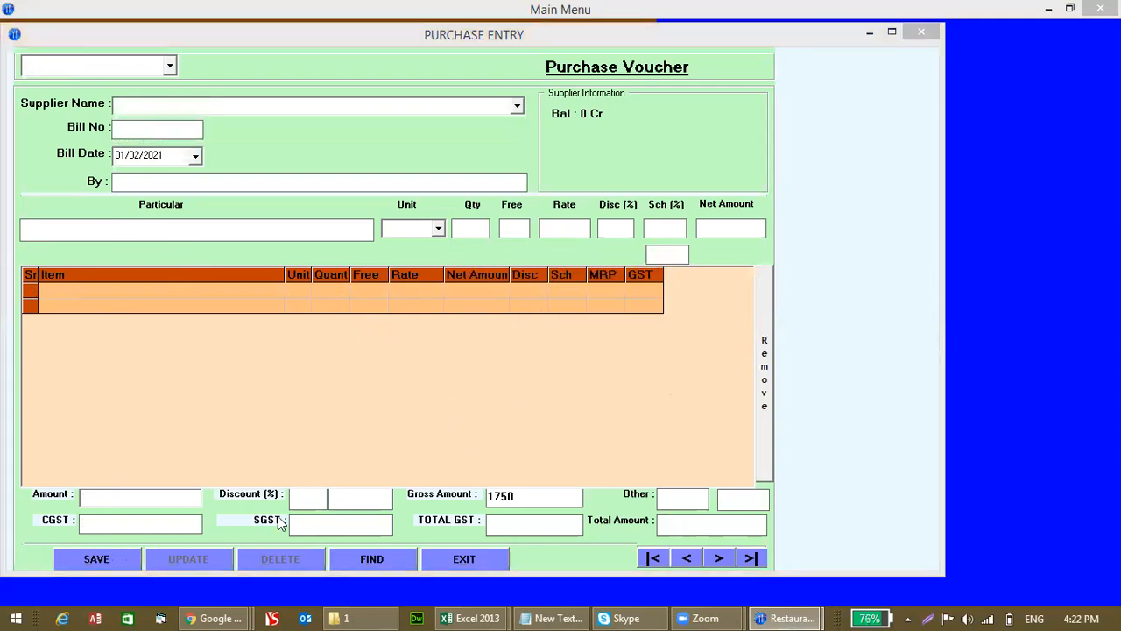
click(532, 368)
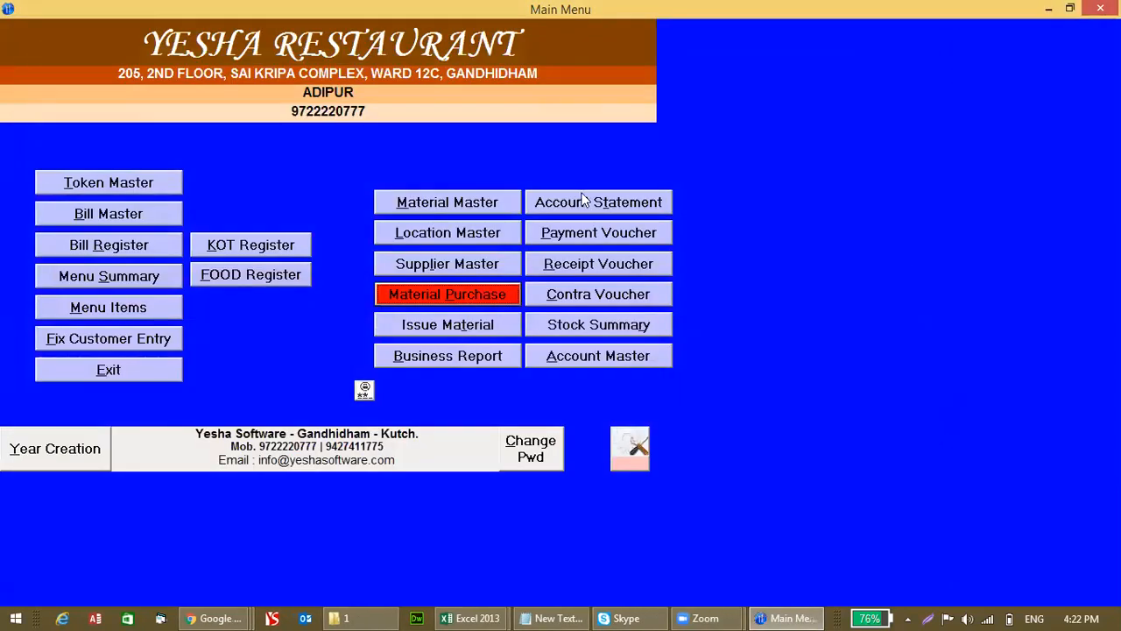
Step: Glance at Issue Material, then open the Stock Summary report and select KAJU
click(448, 324)
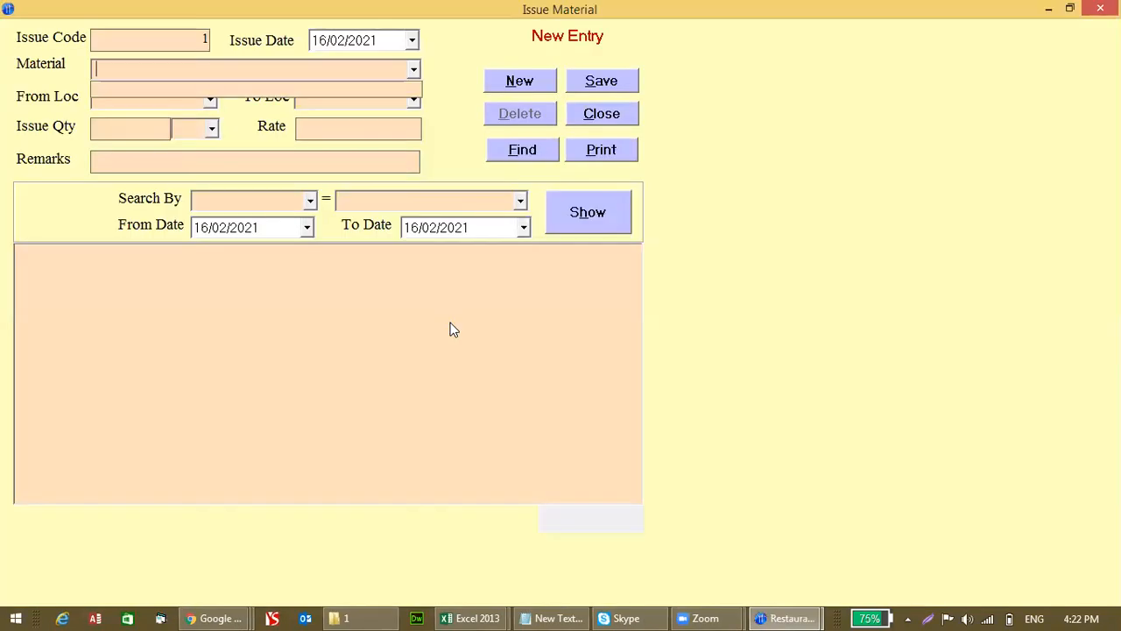
key(Escape)
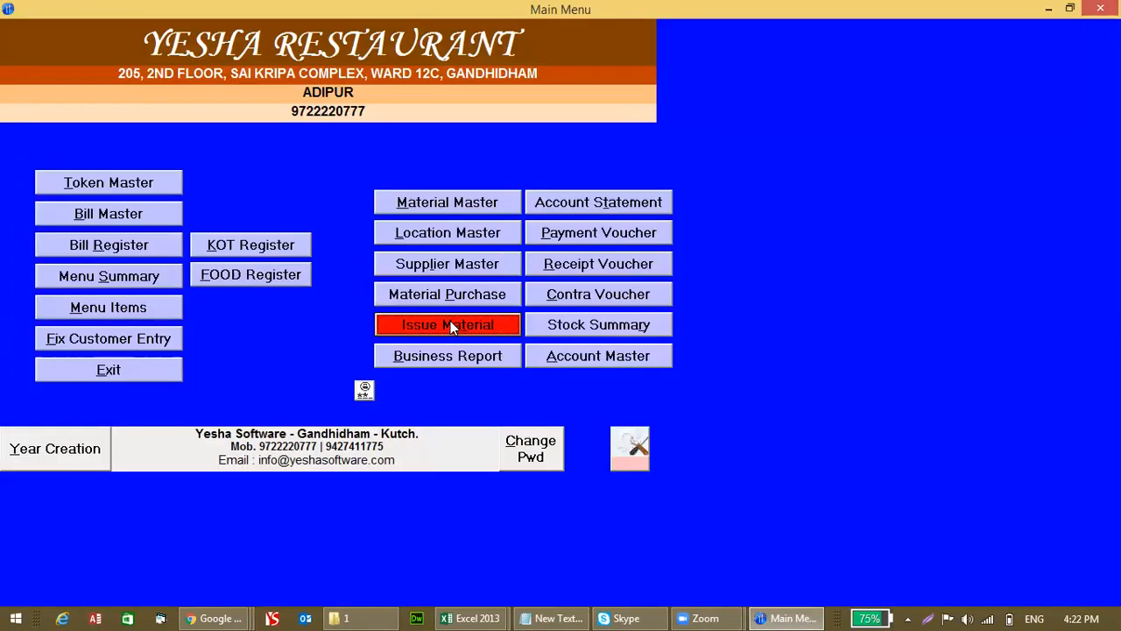
click(574, 332)
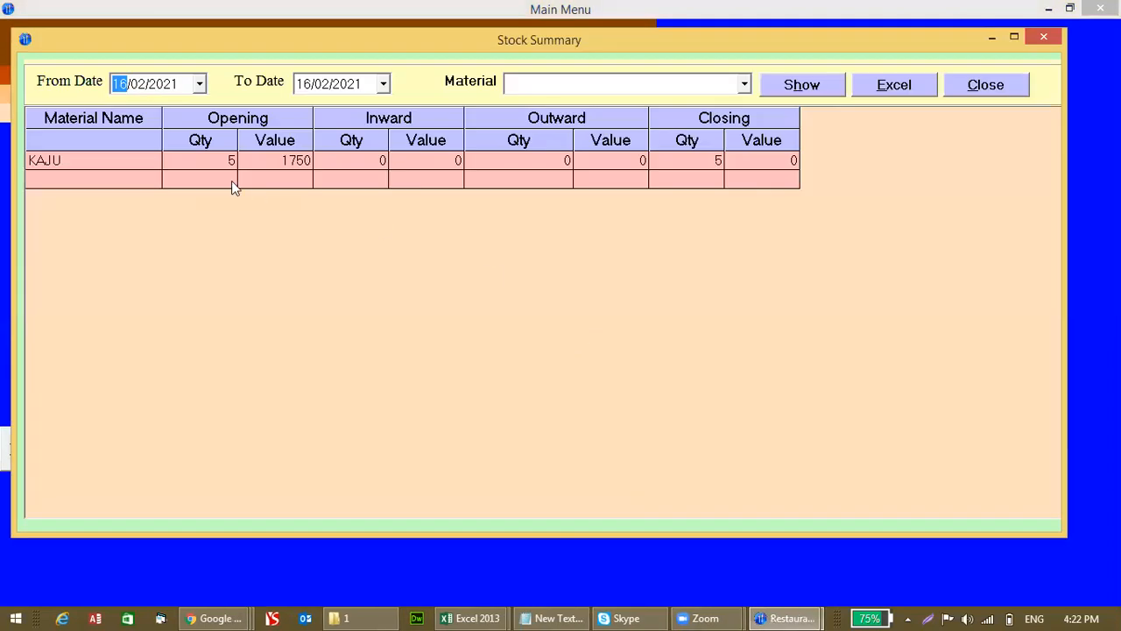
click(155, 166)
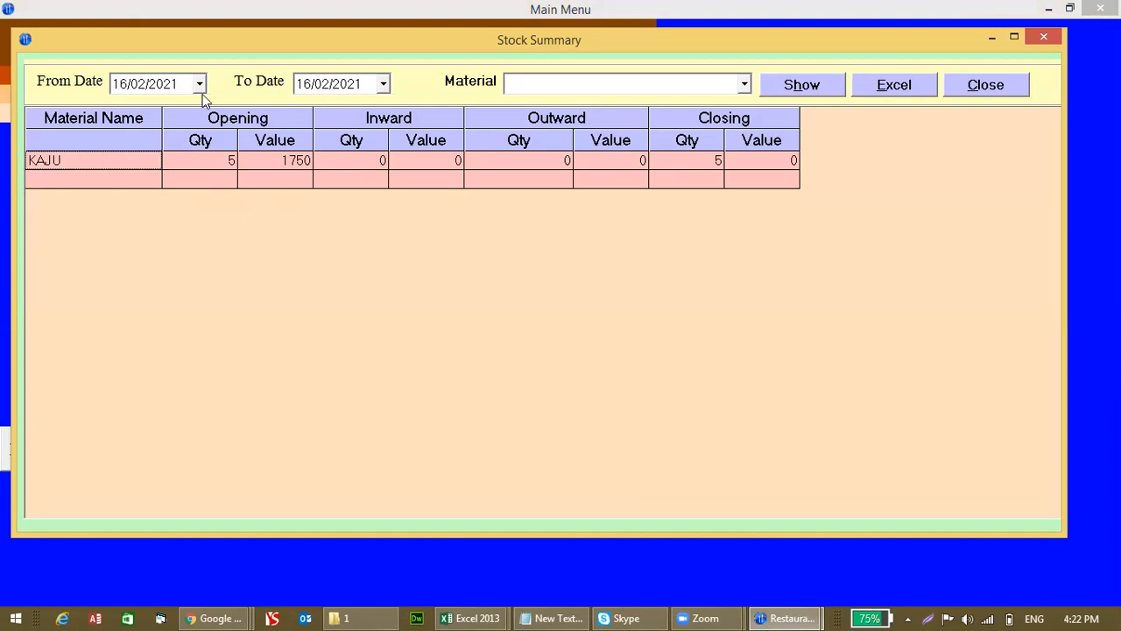
Step: Change the start date to 01/02/2020 and refresh the stock summary
click(169, 87)
key(Left)
key(Left)
text(01)
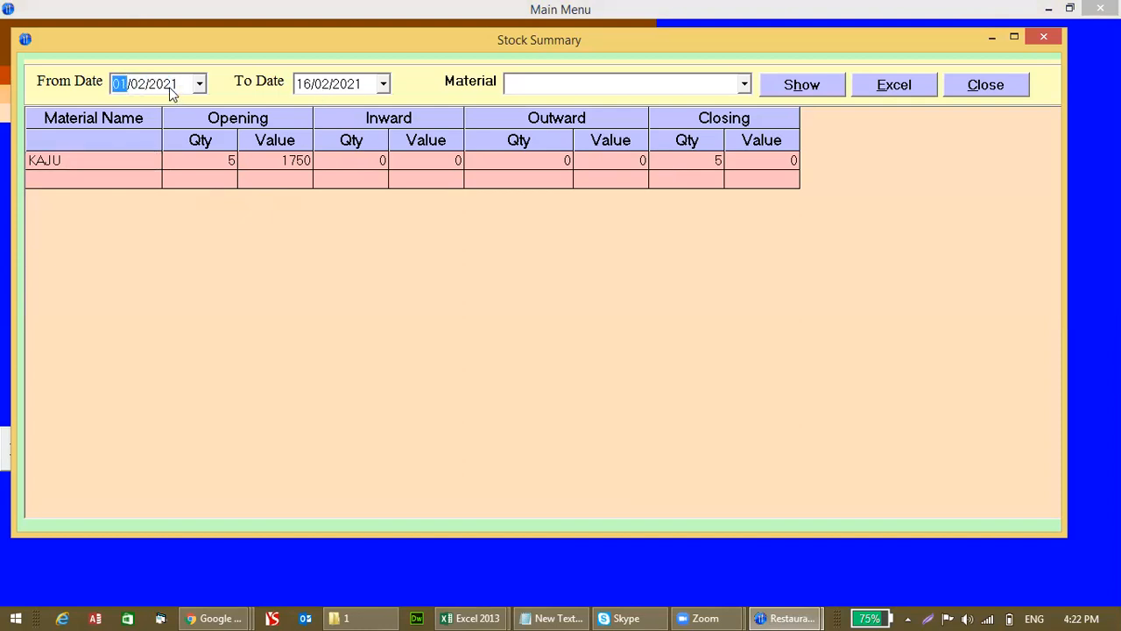
click(783, 85)
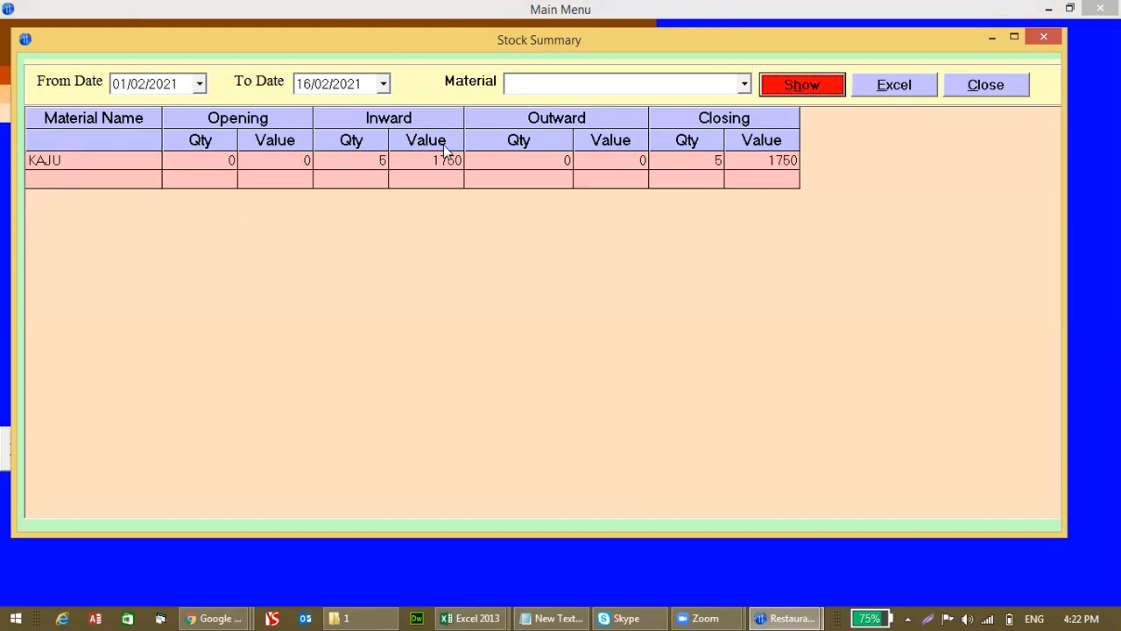
click(169, 85)
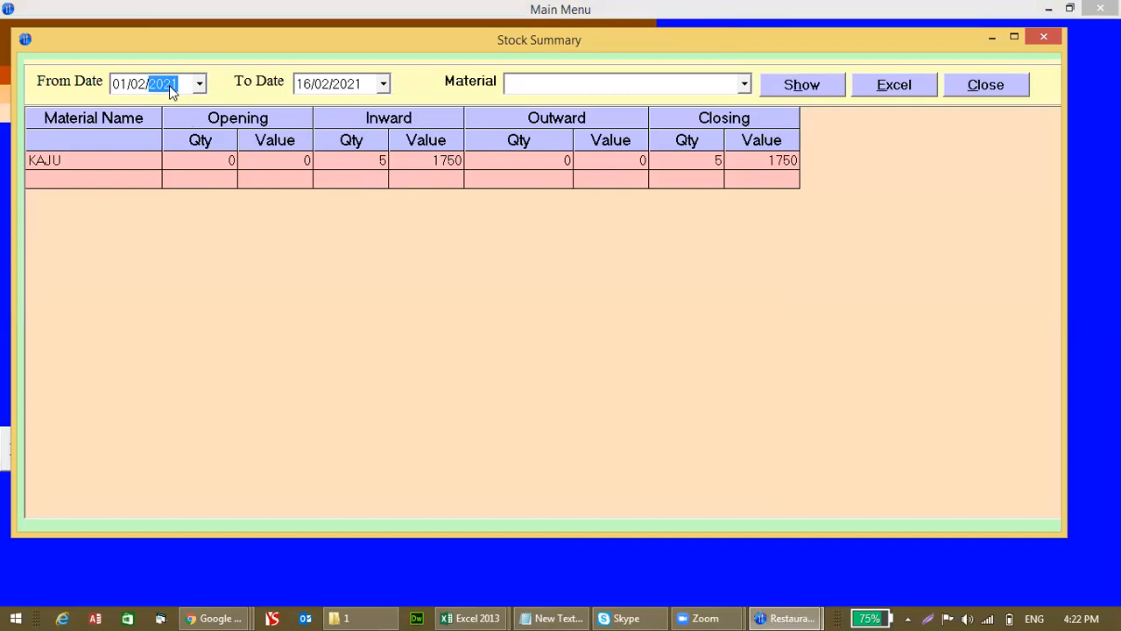
click(792, 84)
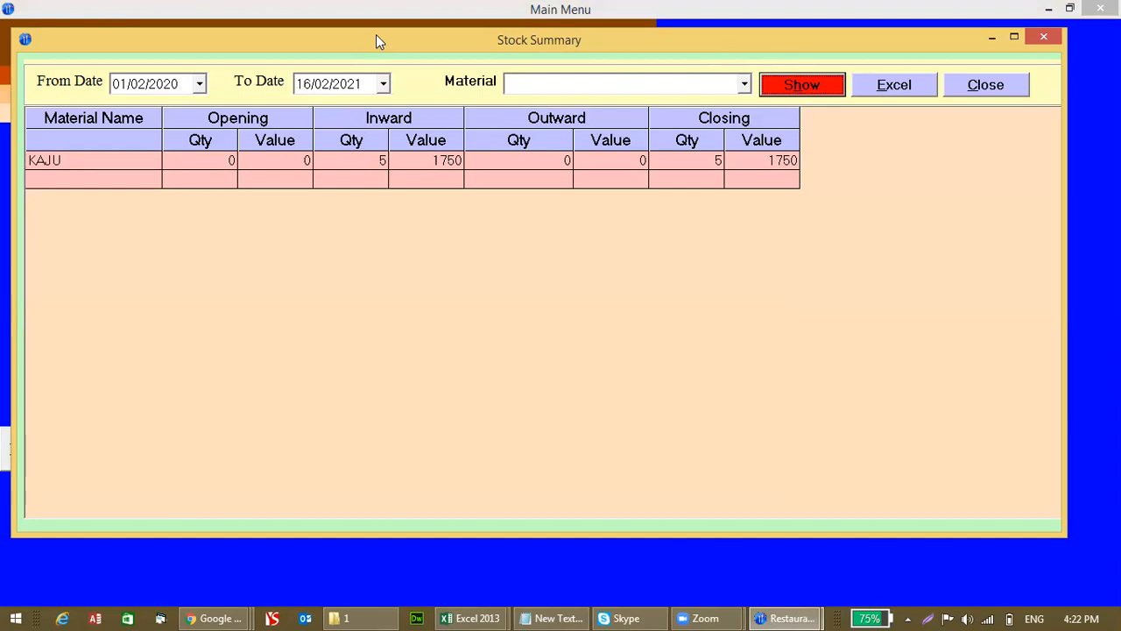